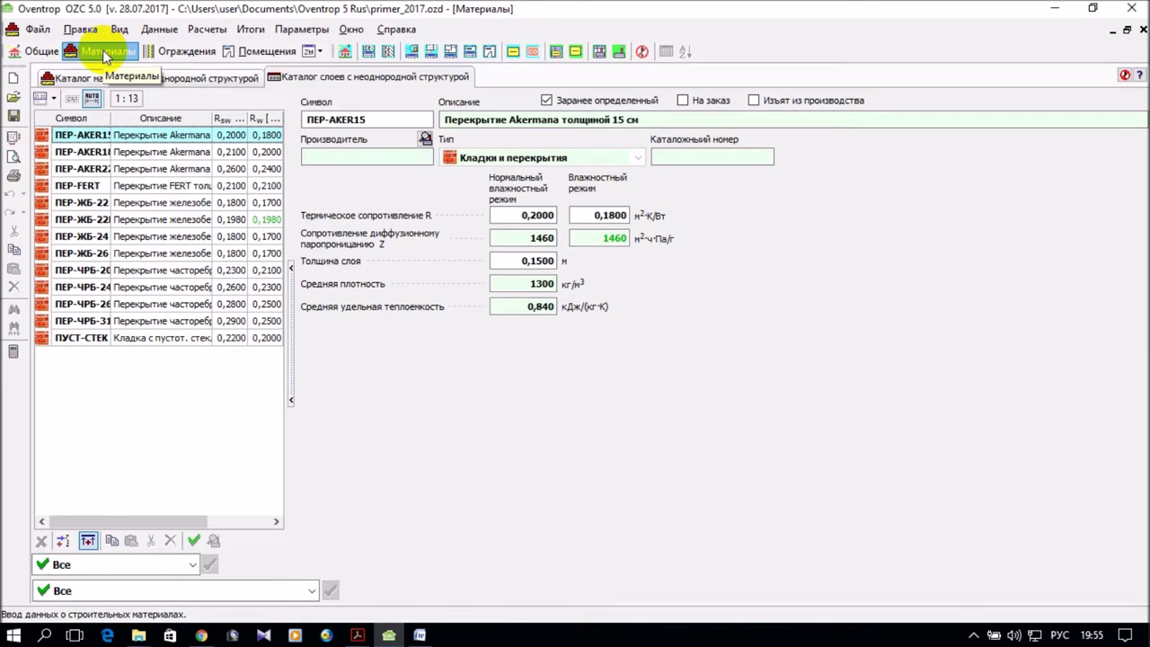
pyautogui.click(151, 34)
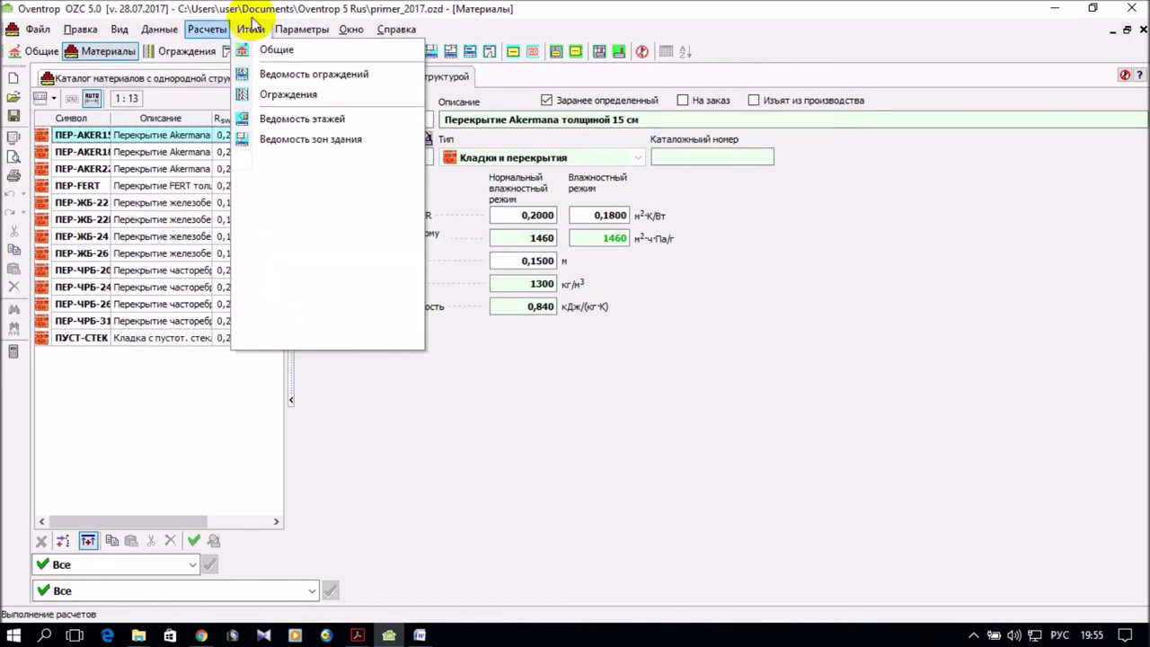
pyautogui.click(254, 24)
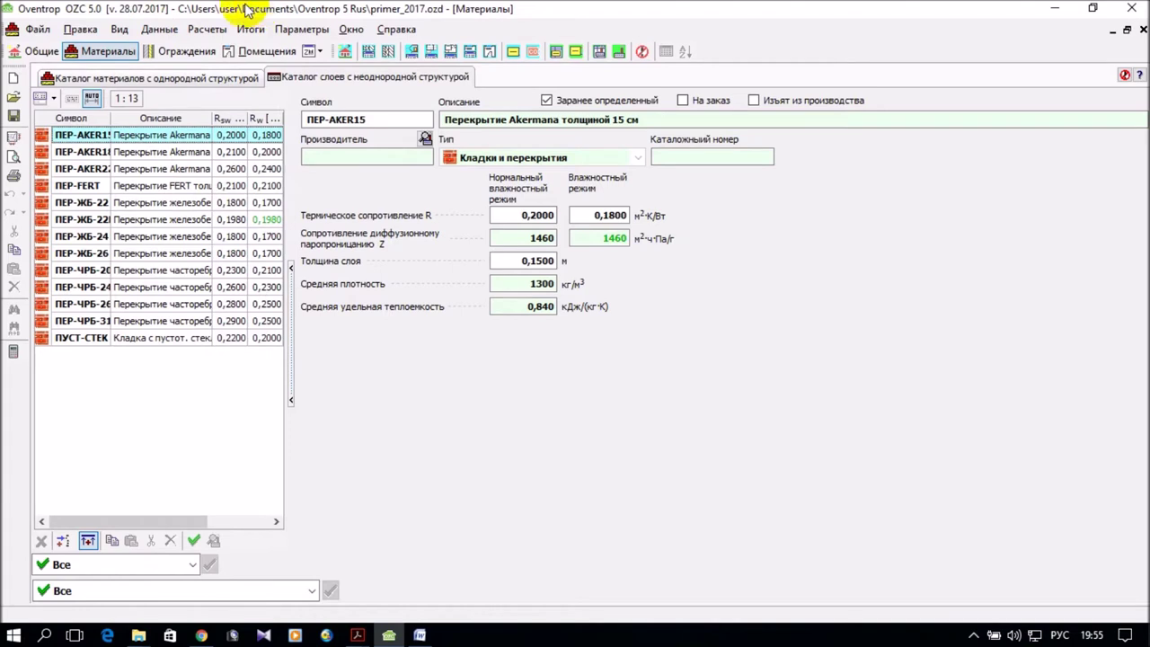
# Step: View the catalogue of layers with heterogeneous structure and return to the catalogue of materials with homogeneous structure
pyautogui.click(147, 79)
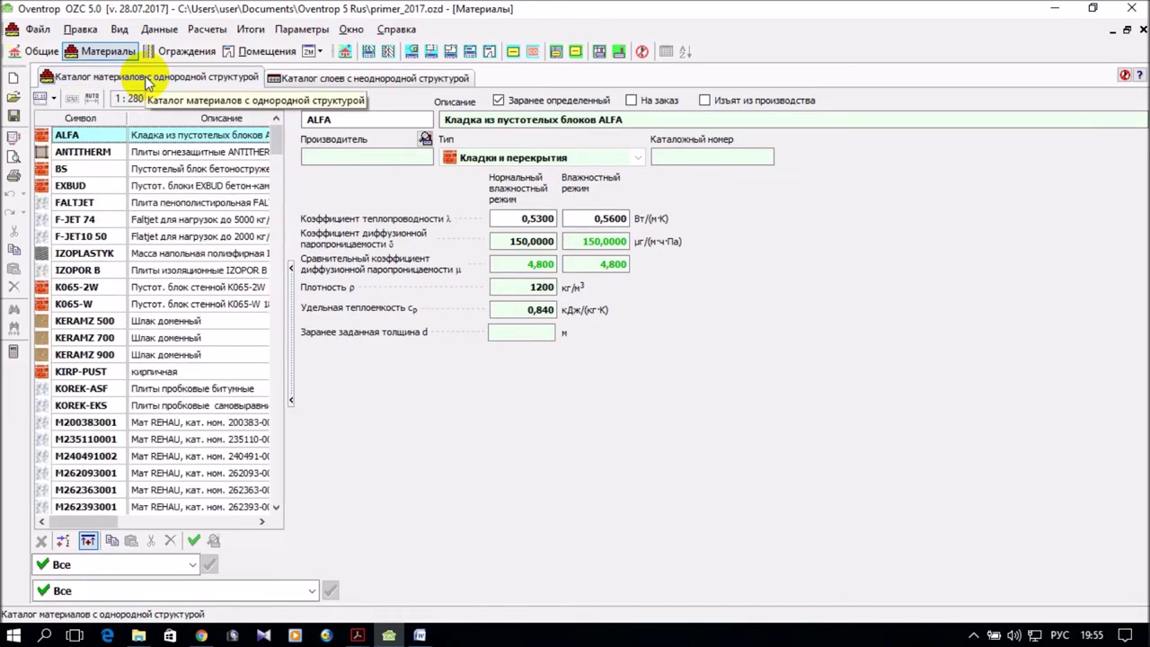
pyautogui.click(305, 82)
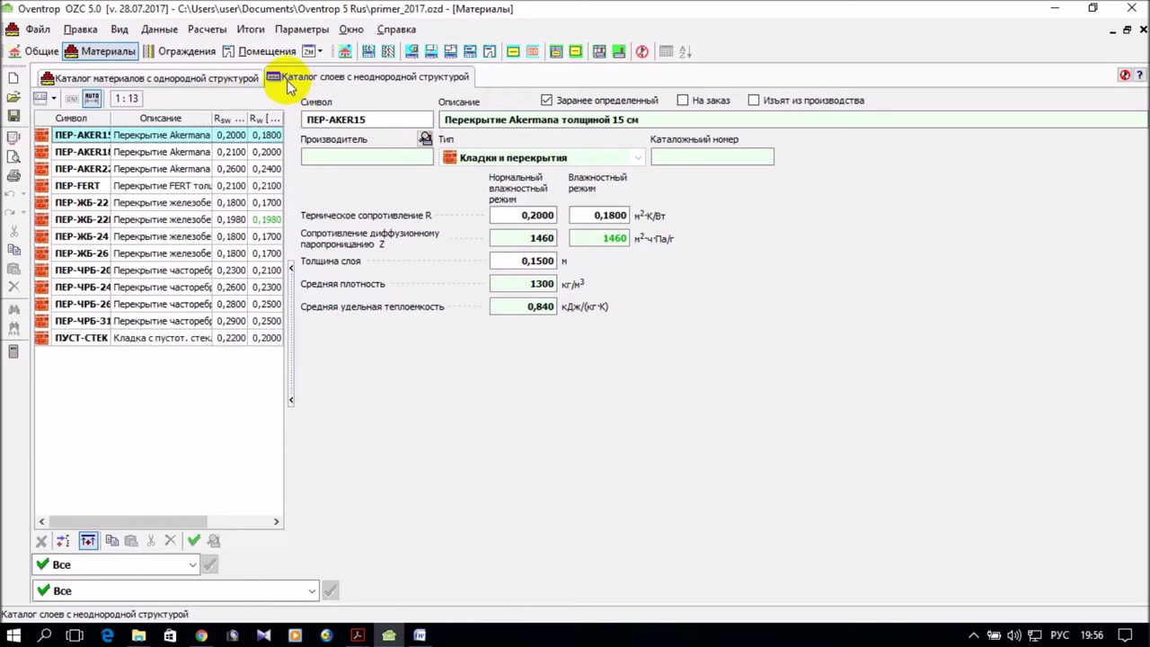
pyautogui.click(121, 78)
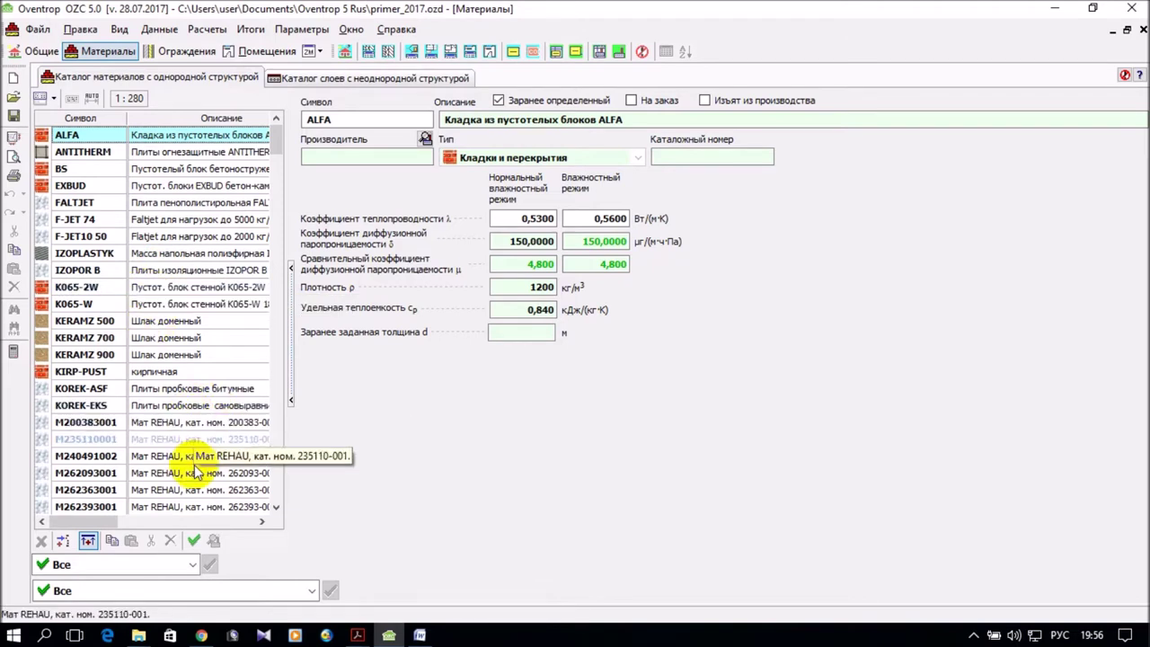
# Step: Filter the homogeneous materials list by the type "Кладки и перекрытия", leaving the manufacturer filter at "Все"
pyautogui.click(191, 565)
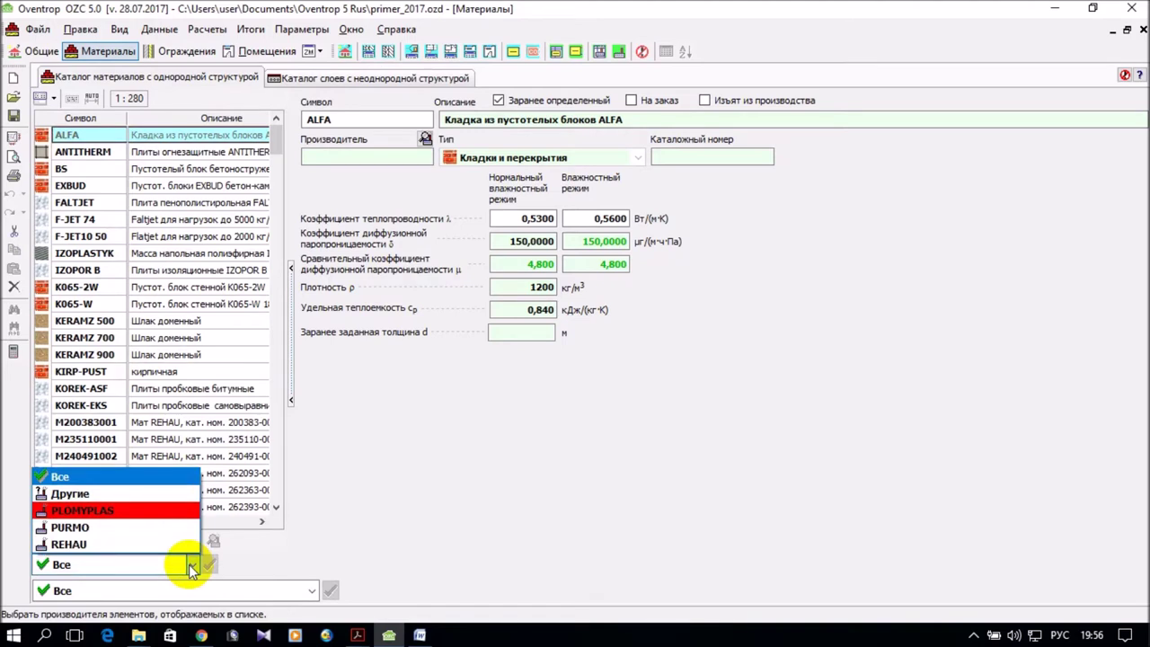
pyautogui.click(192, 566)
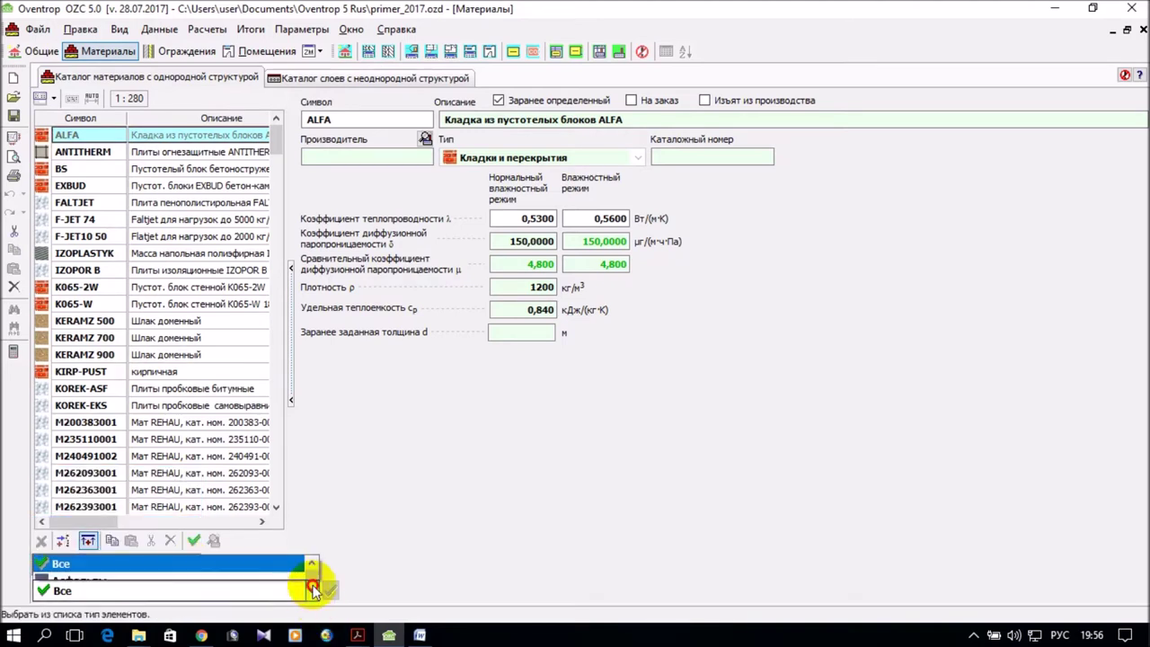
pyautogui.click(312, 590)
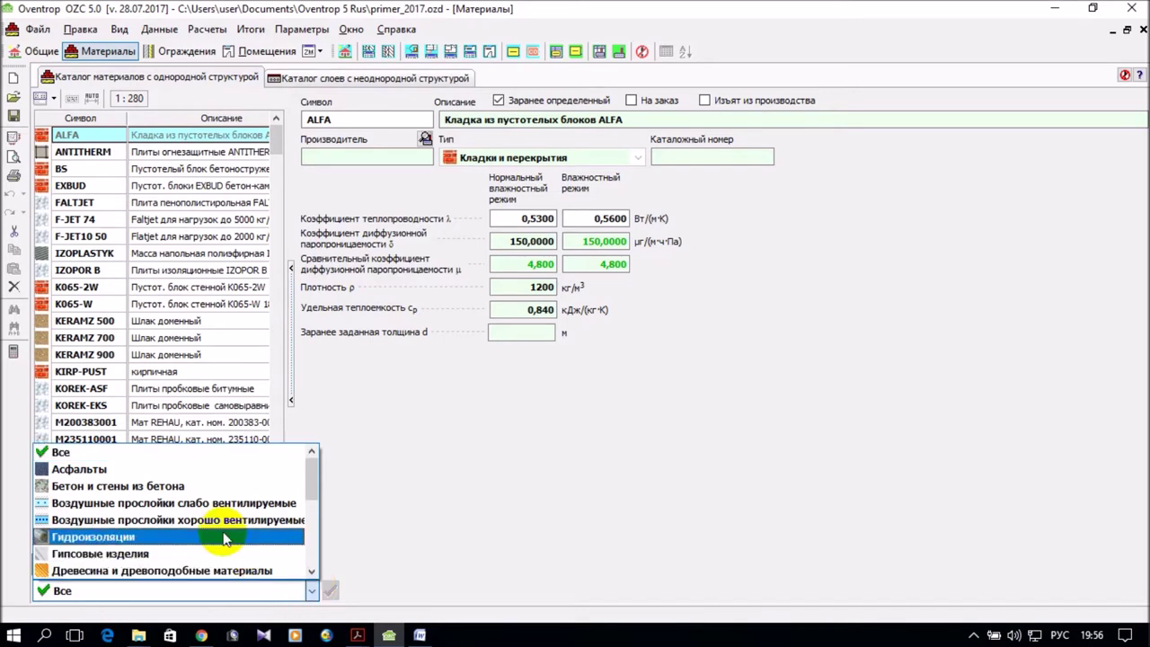
pyautogui.scroll(-2, 208, 511)
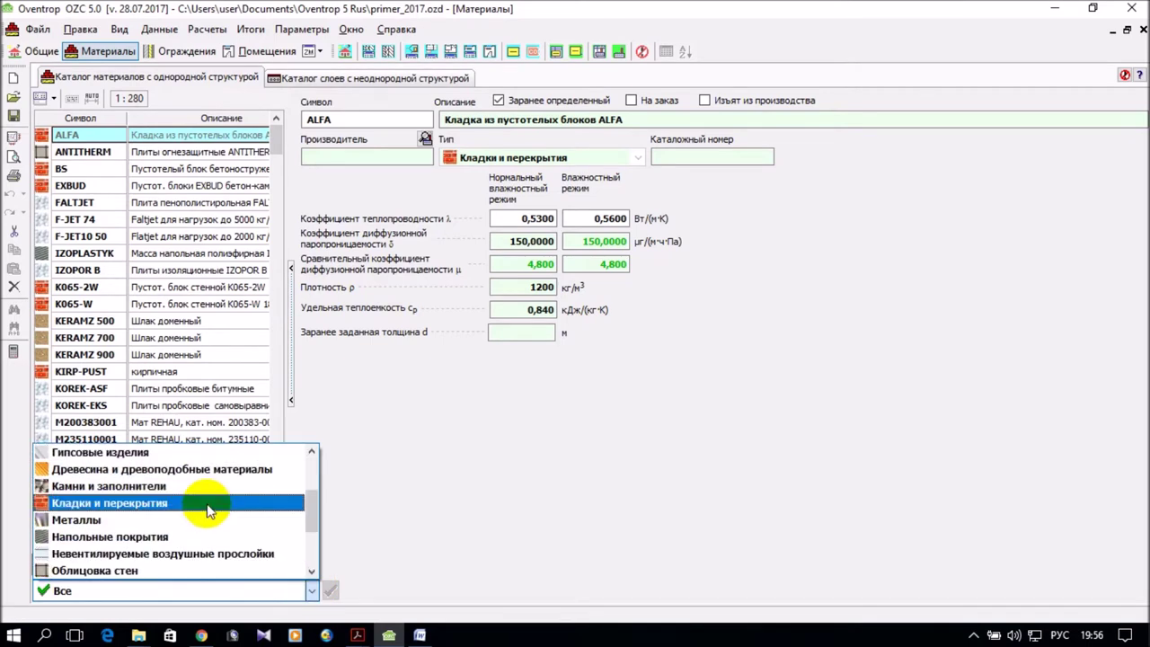
pyautogui.click(207, 503)
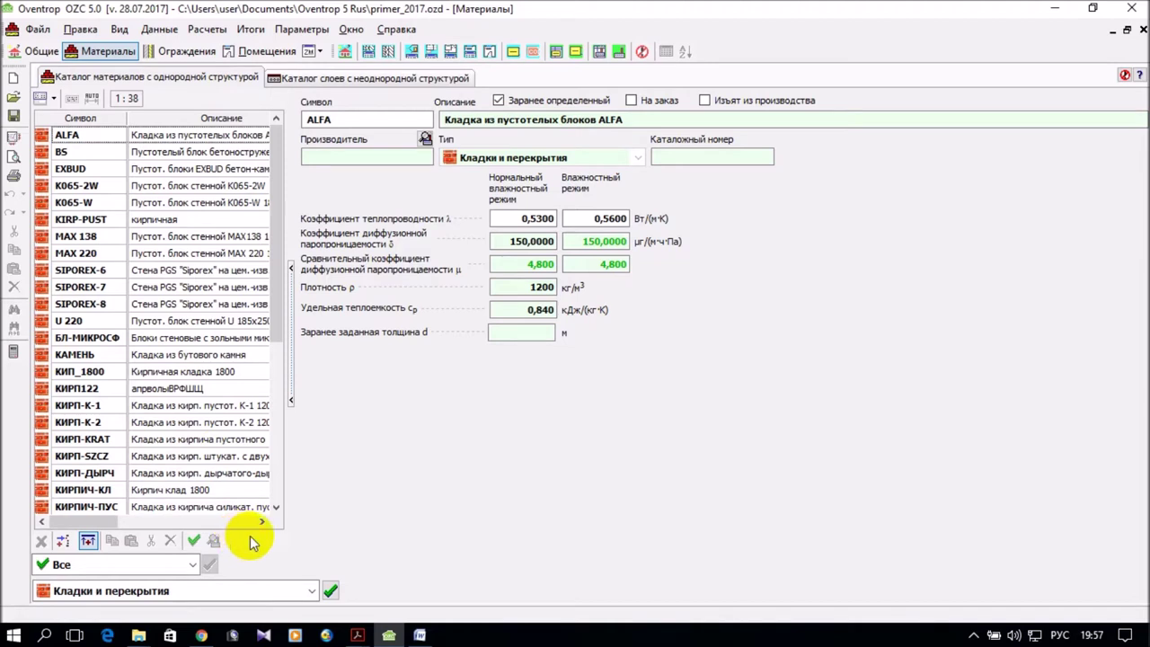
# Step: Switch to the СП 50.13330.2012 document in Adobe Acrobat Reader and read its contents list through to Приложение Т
pyautogui.click(356, 636)
pyautogui.click(411, 575)
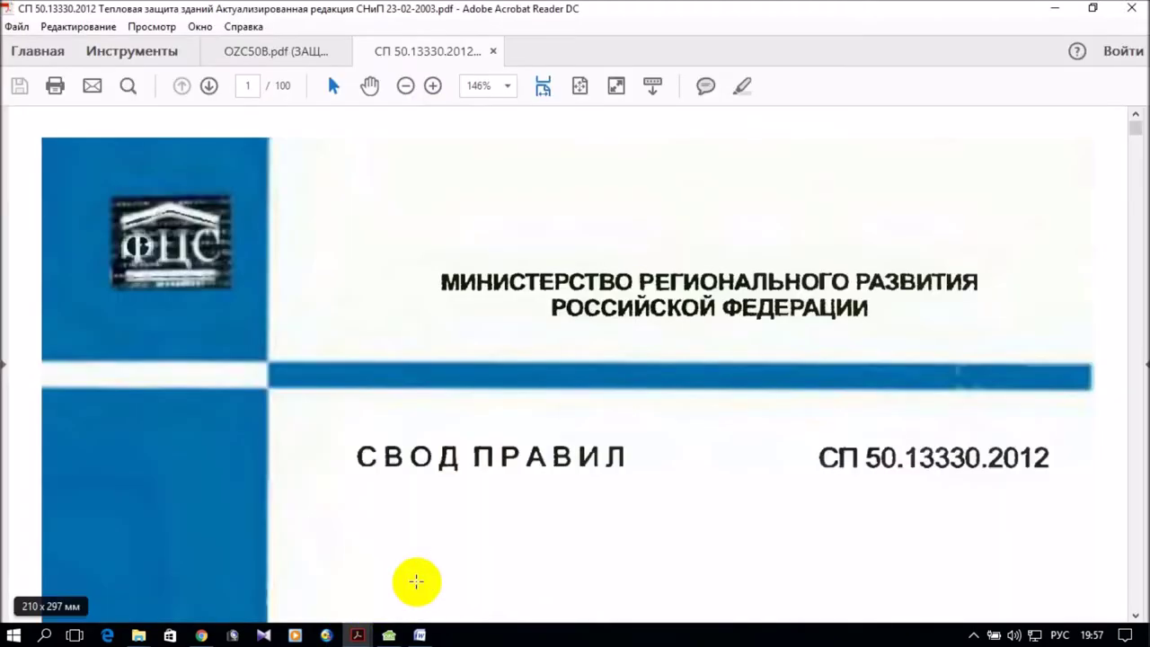
pyautogui.scroll(-6, 742, 251)
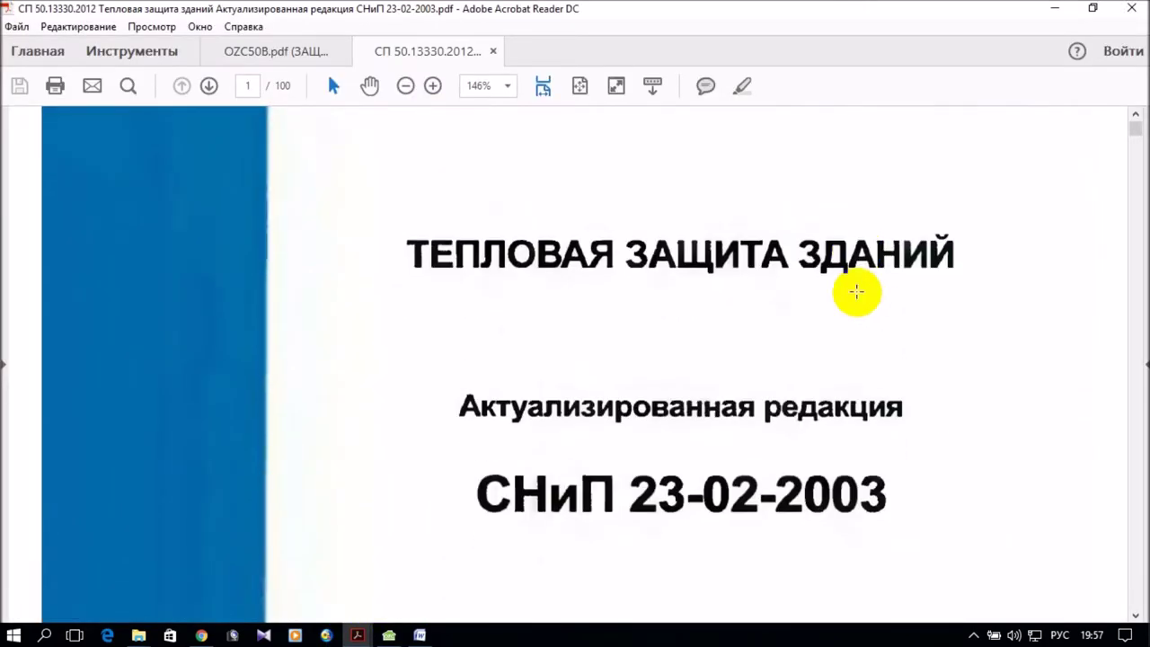
pyautogui.scroll(-15, 856, 290)
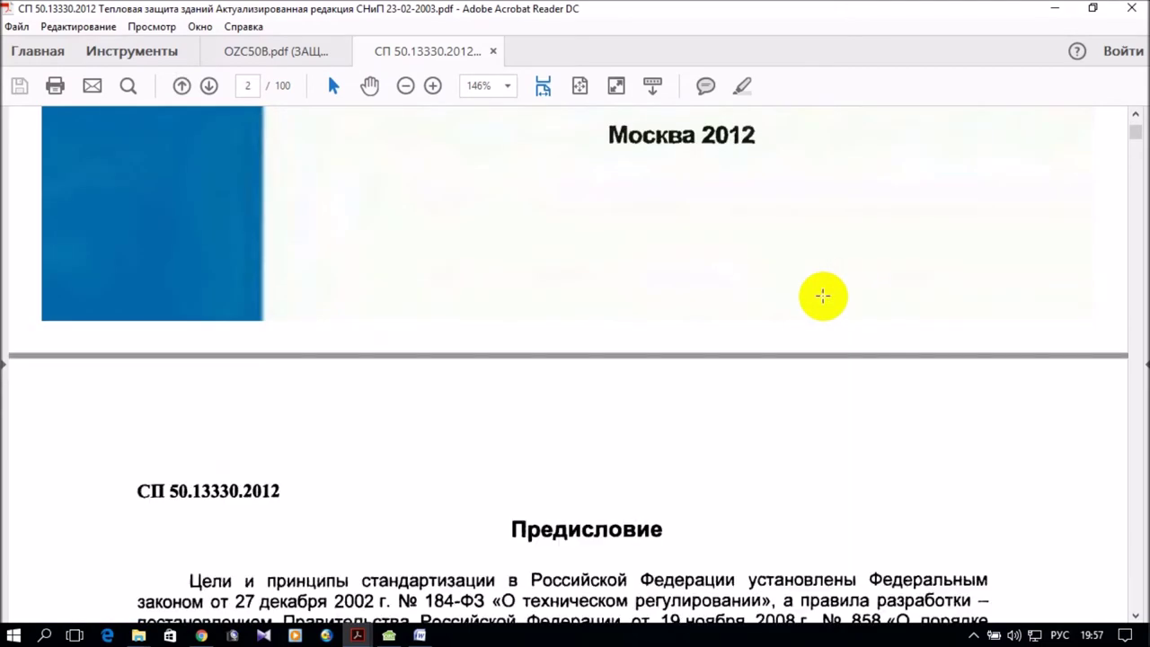
pyautogui.scroll(-4, 775, 449)
pyautogui.scroll(-16, 775, 449)
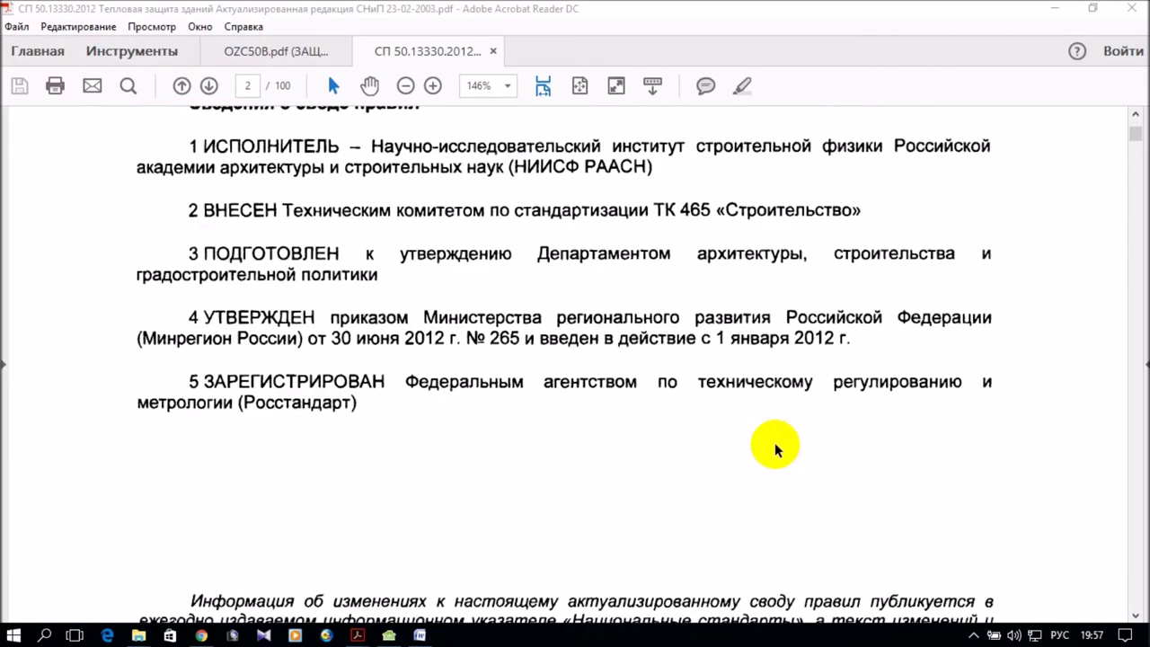
pyautogui.scroll(-15, 775, 450)
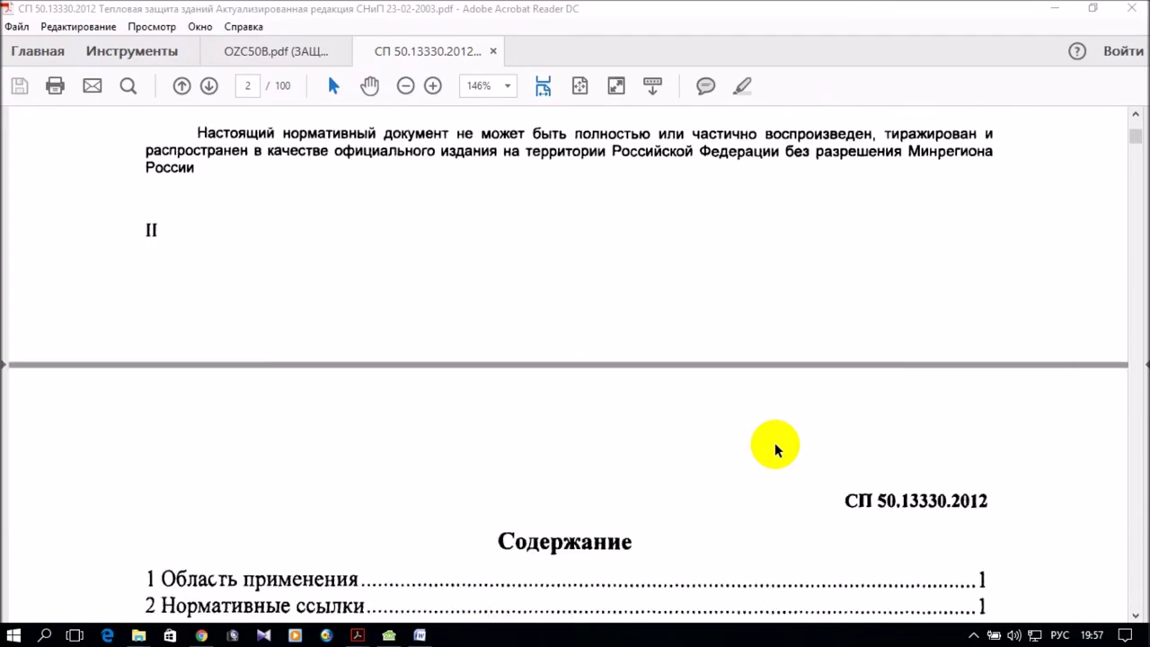
pyautogui.scroll(-5, 776, 449)
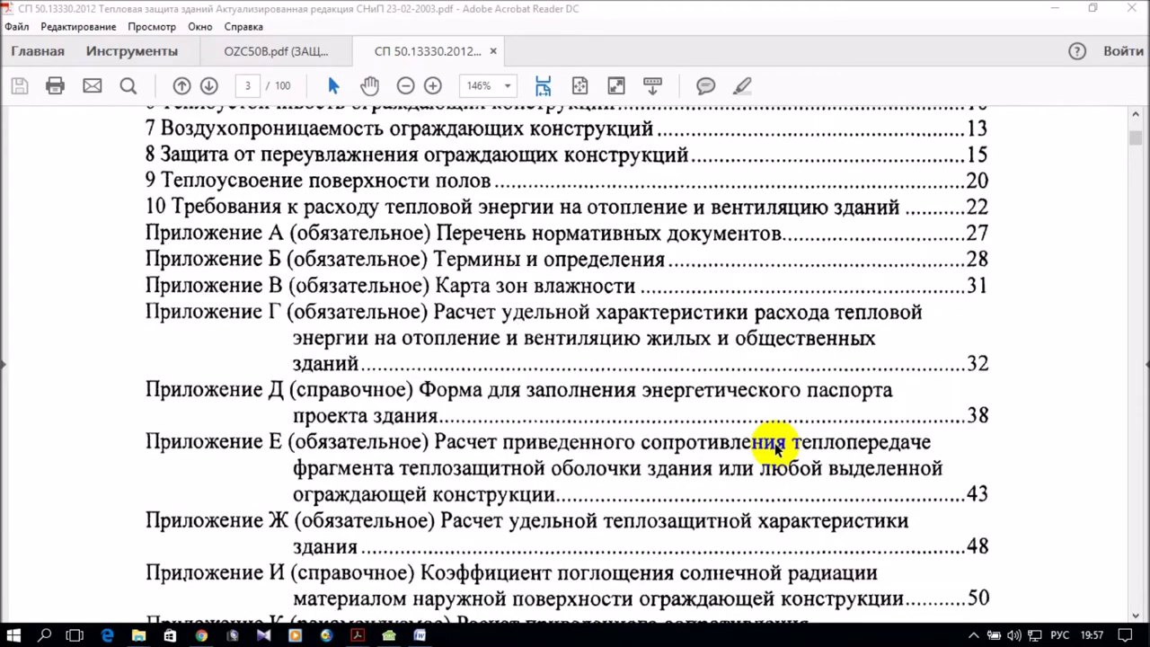
pyautogui.scroll(-2, 776, 449)
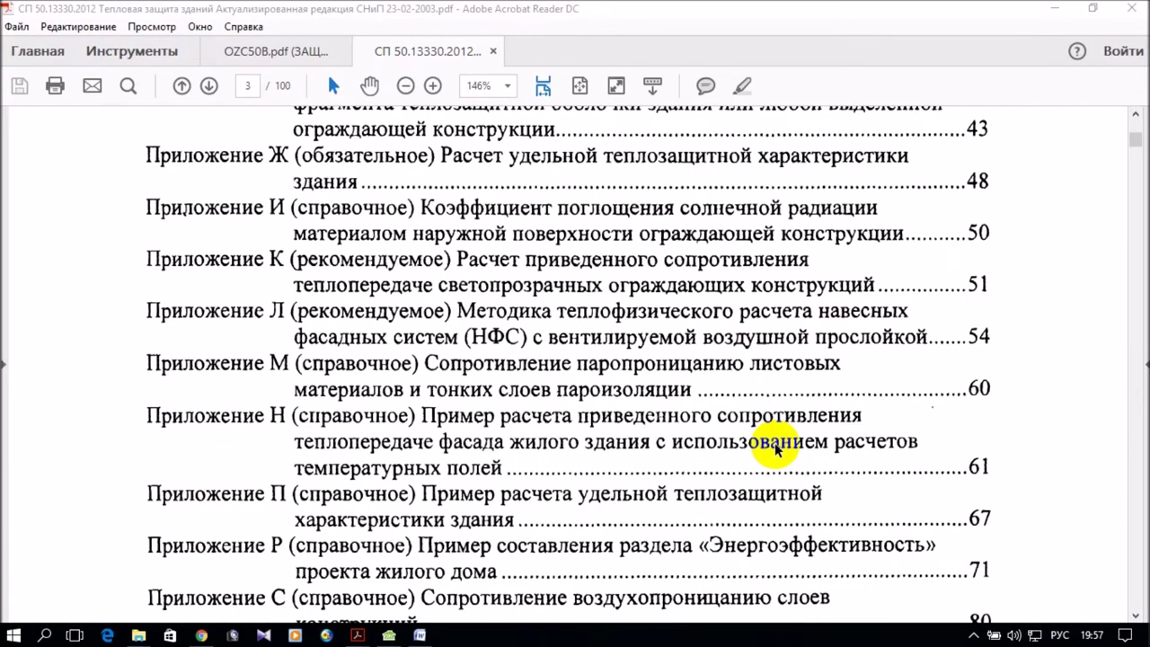
pyautogui.scroll(2, 775, 449)
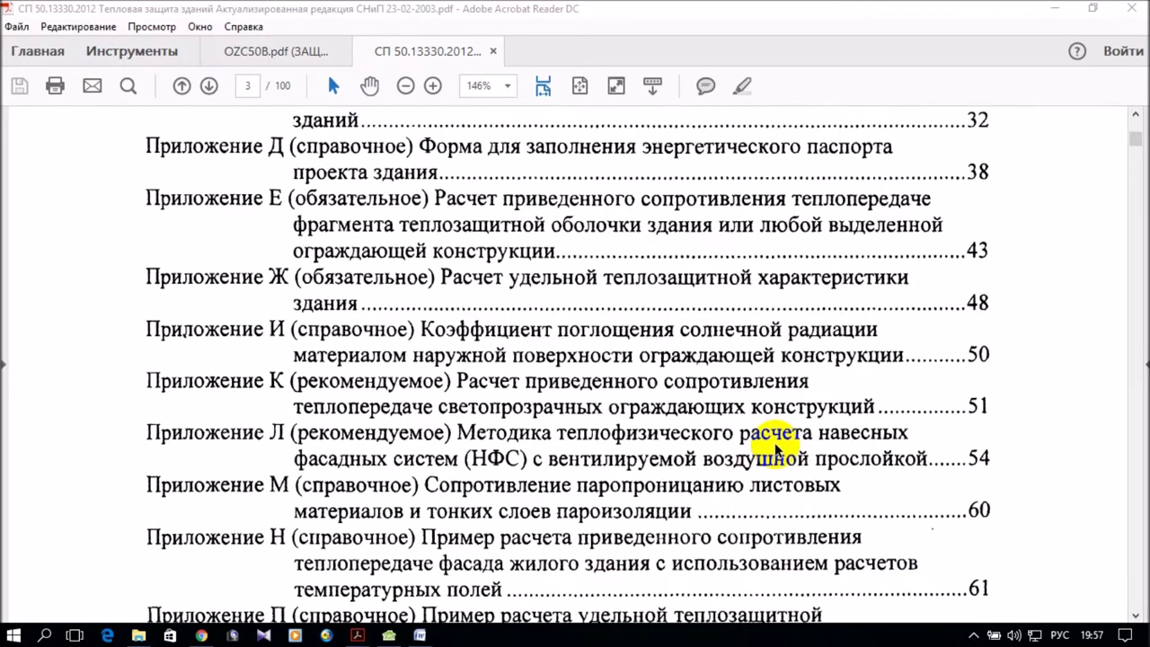
pyautogui.scroll(-5, 775, 450)
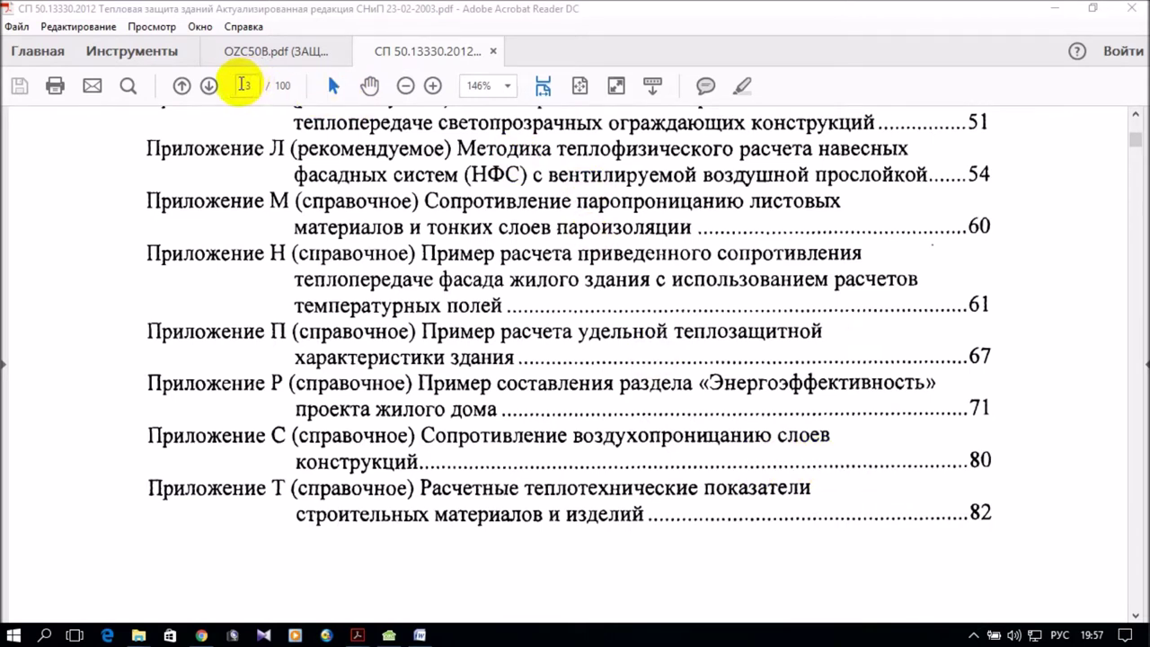
# Step: Jump to page 82 of the document and continue to Приложение Т with the design thermal properties of building materials
pyautogui.click(256, 86)
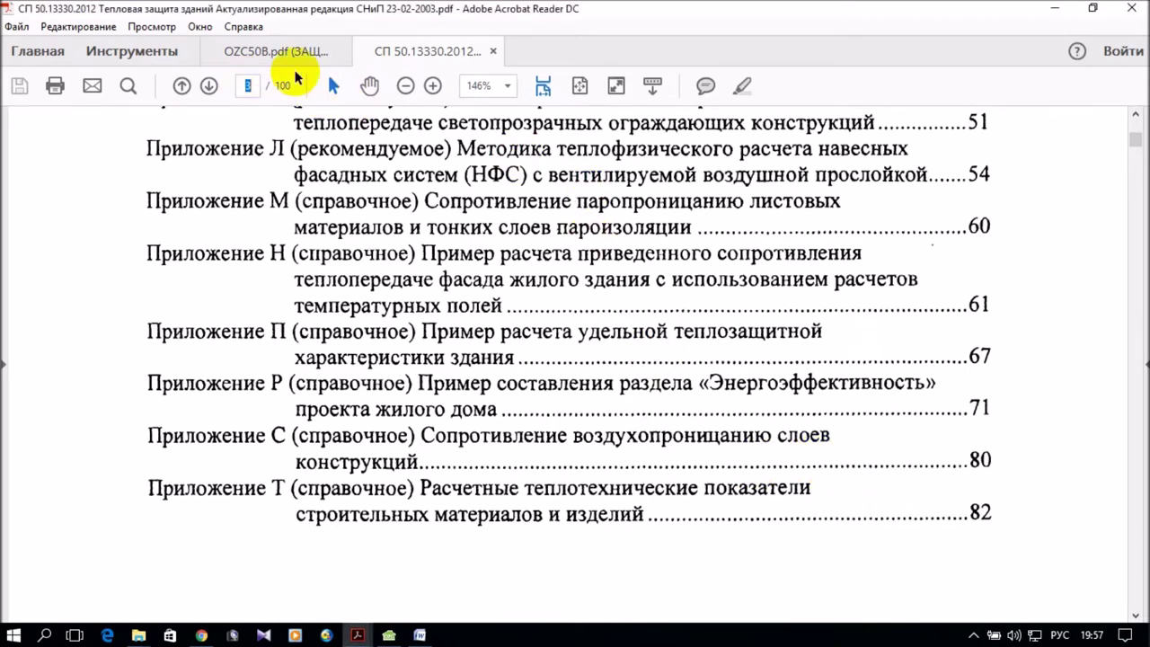
pyautogui.write('82')
pyautogui.press('Return')
pyautogui.scroll(-10, 911, 403)
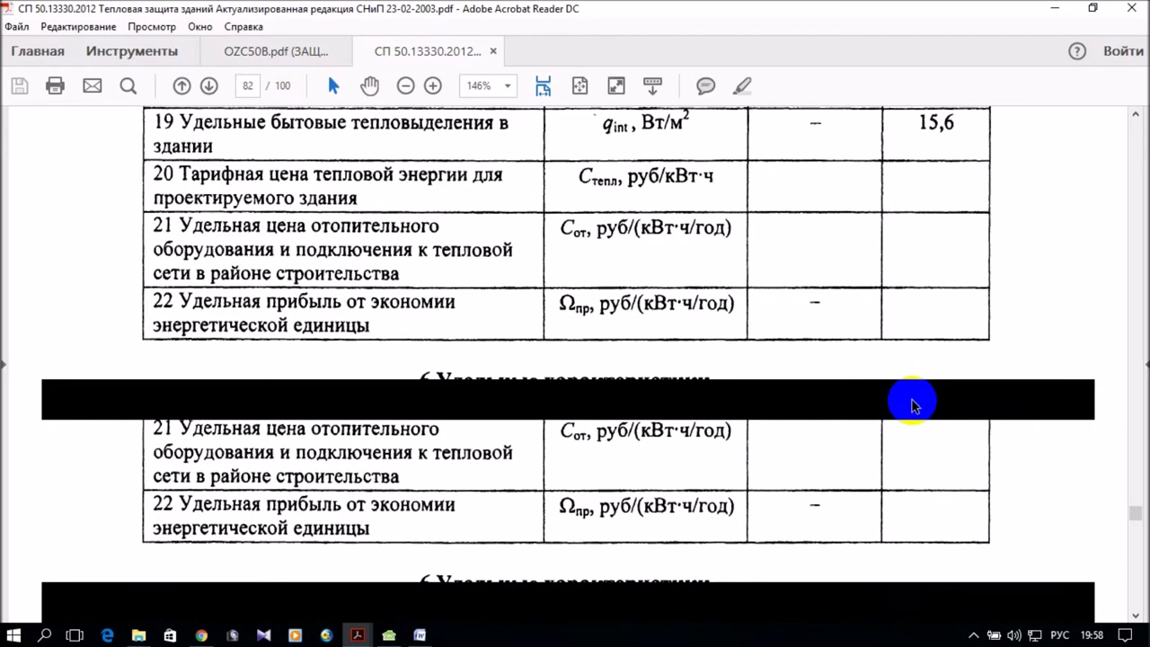
pyautogui.scroll(-15, 890, 376)
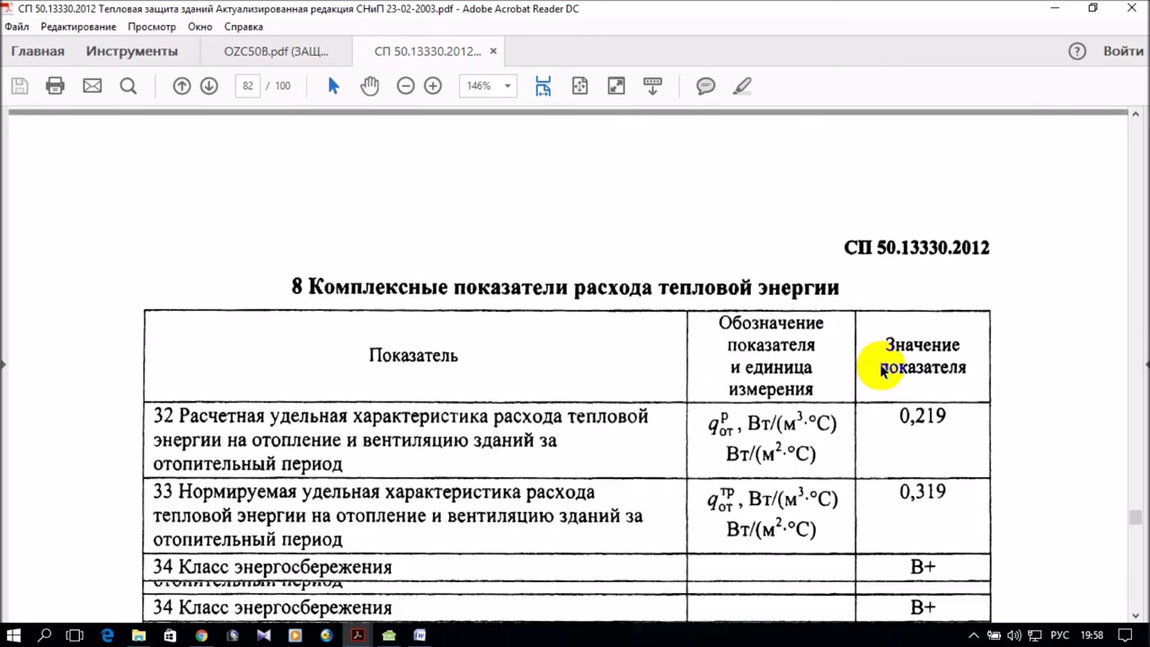
pyautogui.scroll(-10, 879, 366)
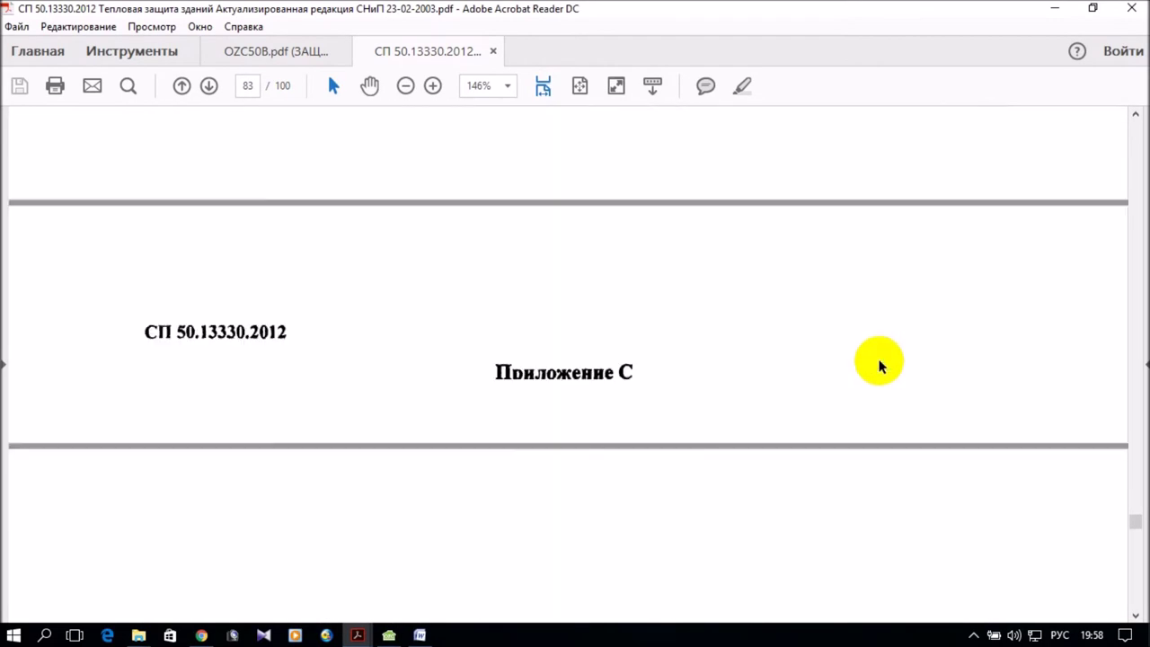
pyautogui.scroll(-15, 880, 367)
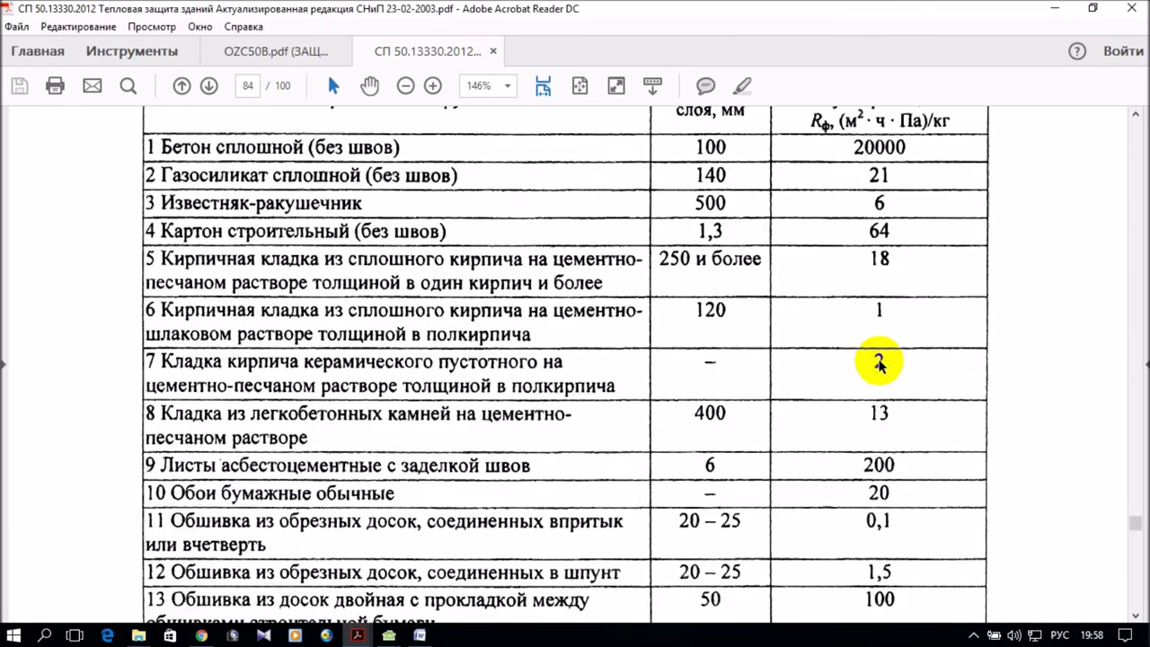
pyautogui.scroll(-12, 880, 367)
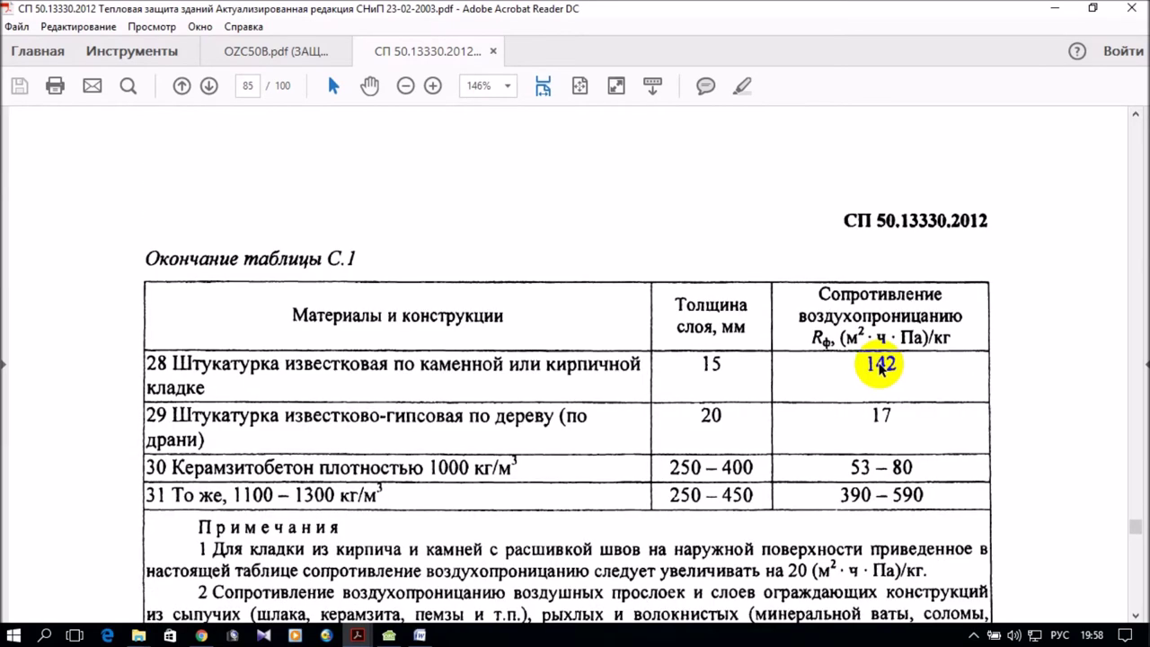
pyautogui.scroll(-8, 879, 366)
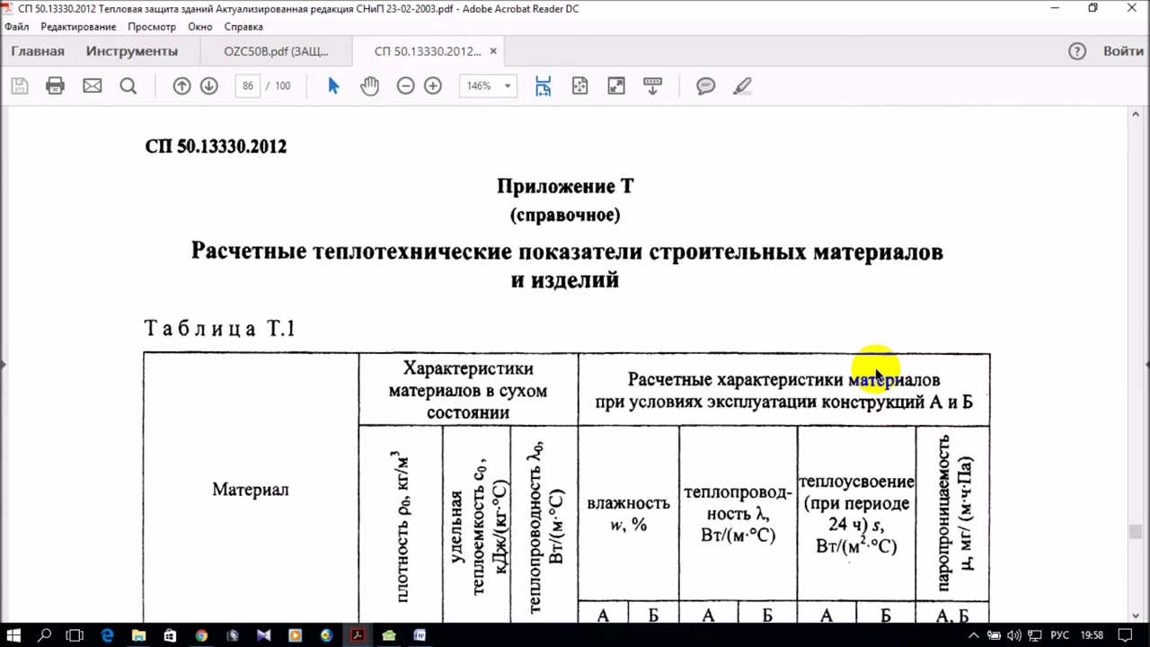
# Step: Examine the property columns and the thermal insulation material rows of Таблица Т.1
pyautogui.scroll(-3, 858, 382)
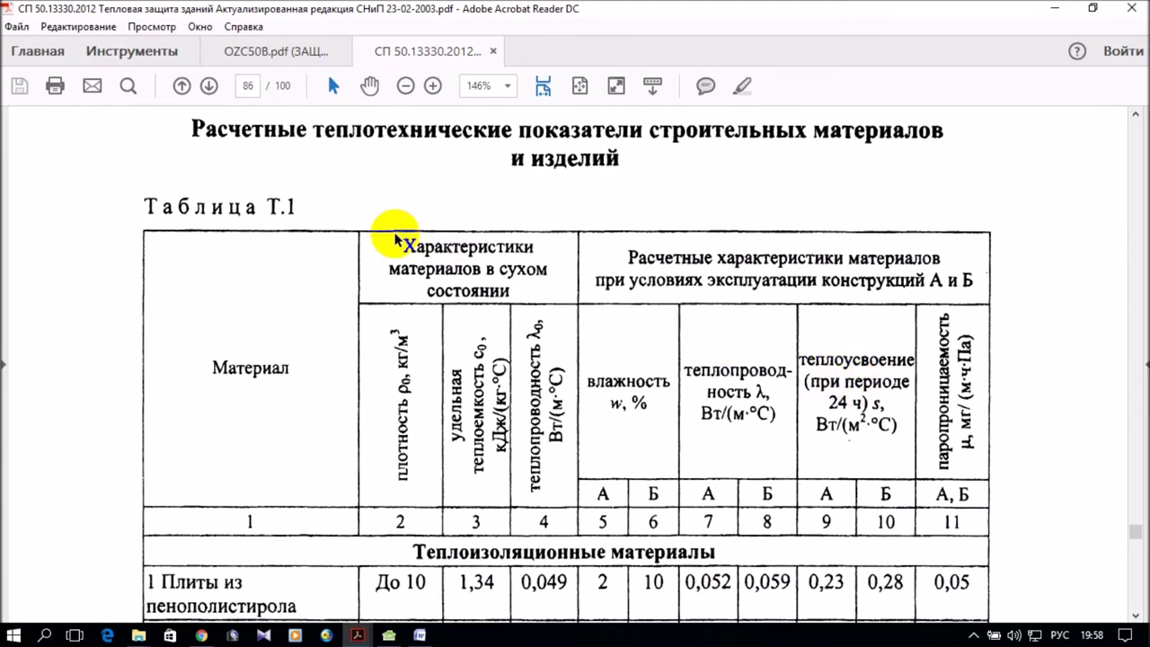
pyautogui.scroll(-3, 816, 287)
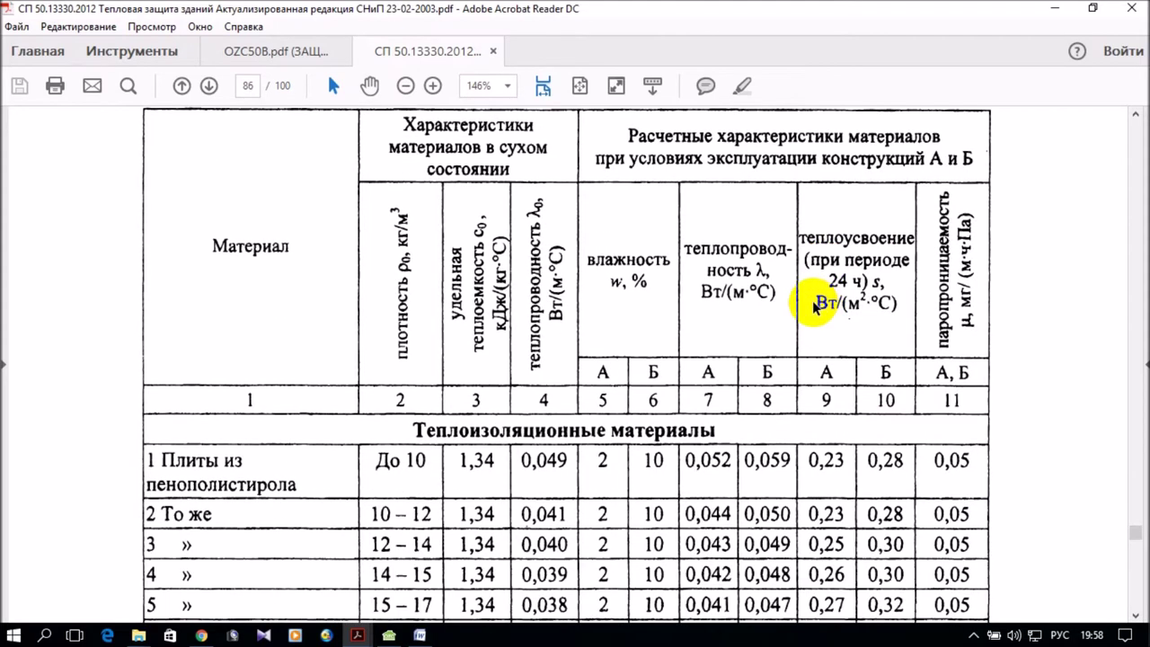
pyautogui.scroll(-2, 816, 305)
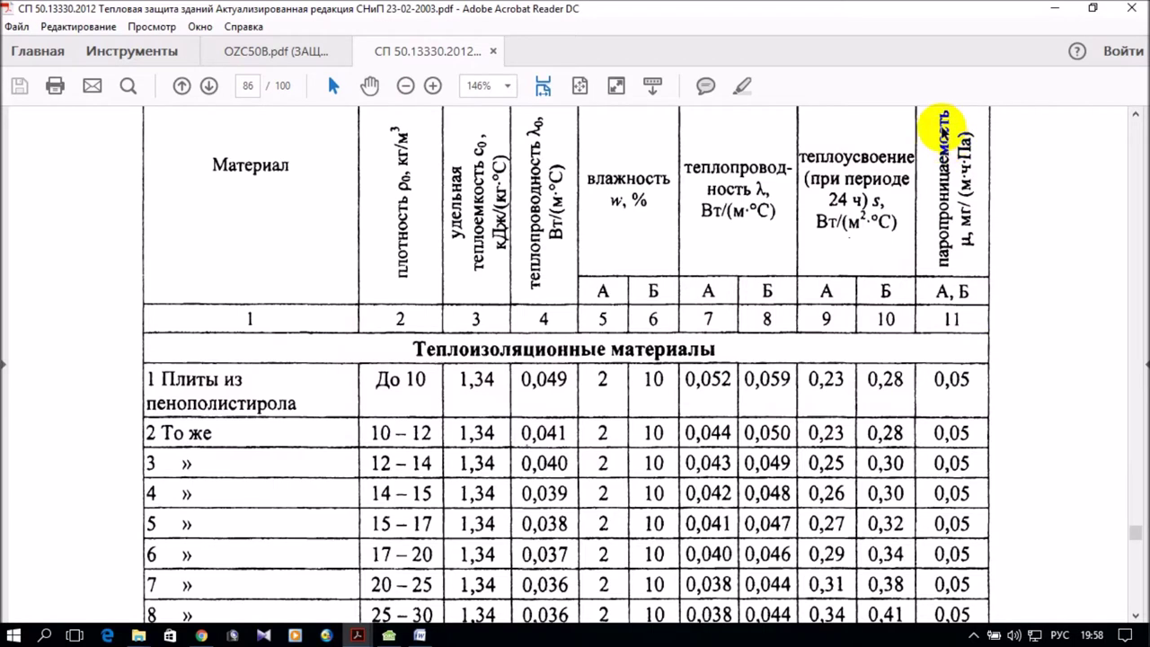
pyautogui.scroll(-3, 1033, 297)
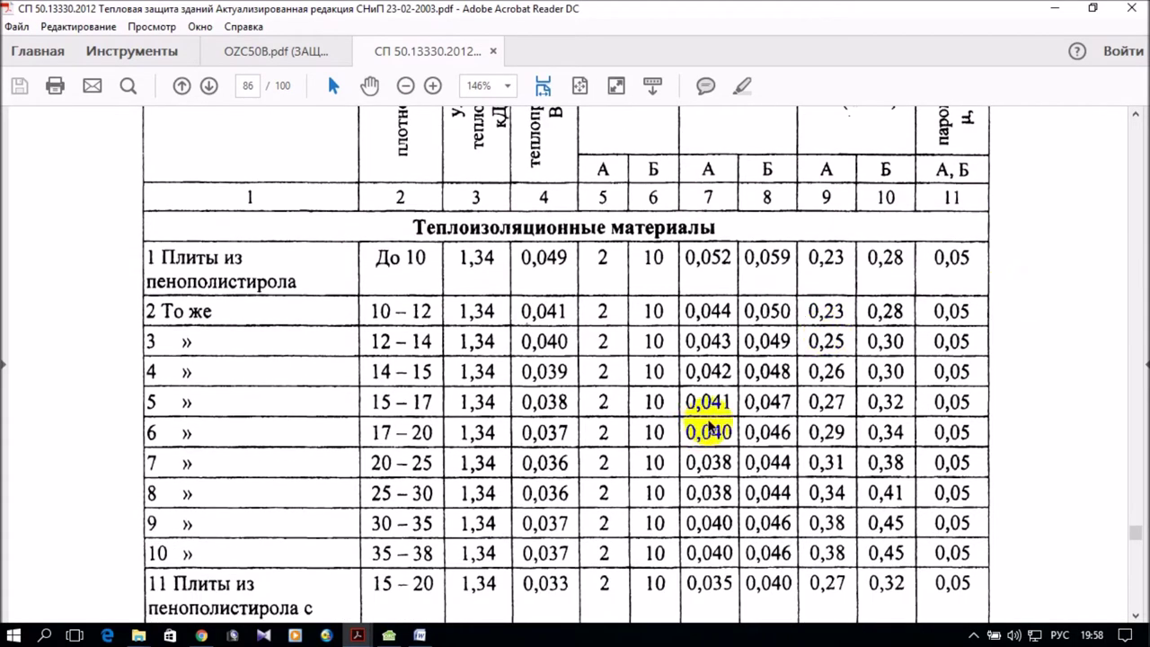
# Step: Switch back to Oventrop OZC, reapply the "Кладки и перекрытия" type filter and browse the brick masonry materials
pyautogui.click(360, 636)
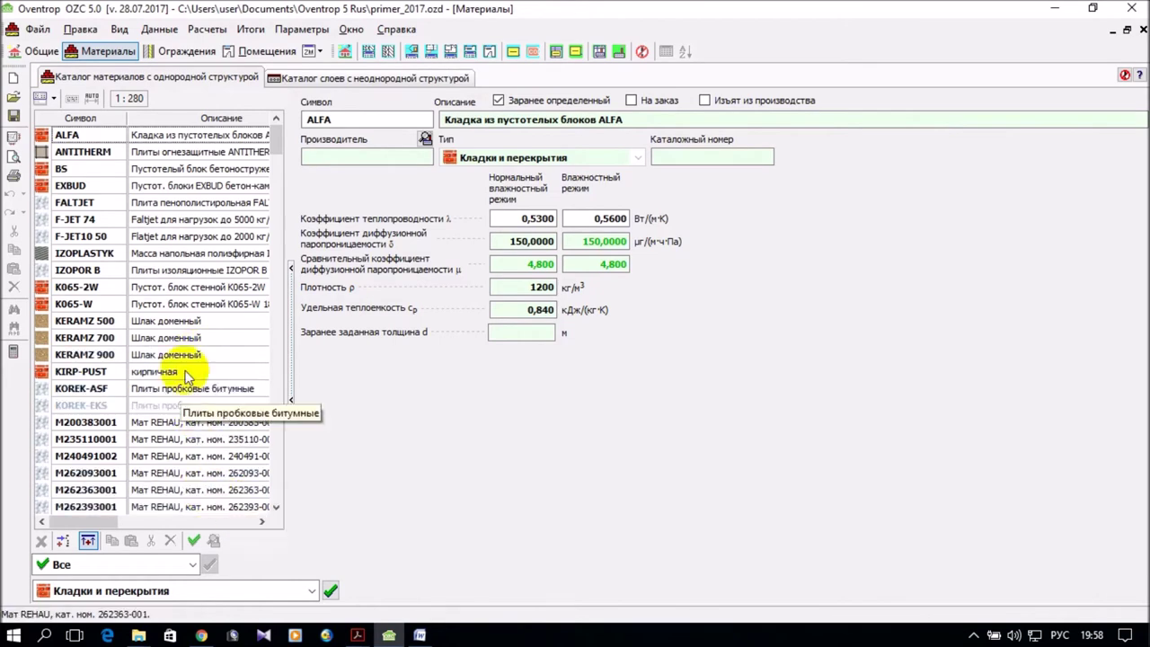
pyautogui.scroll(-1, 183, 281)
pyautogui.scroll(-3, 184, 282)
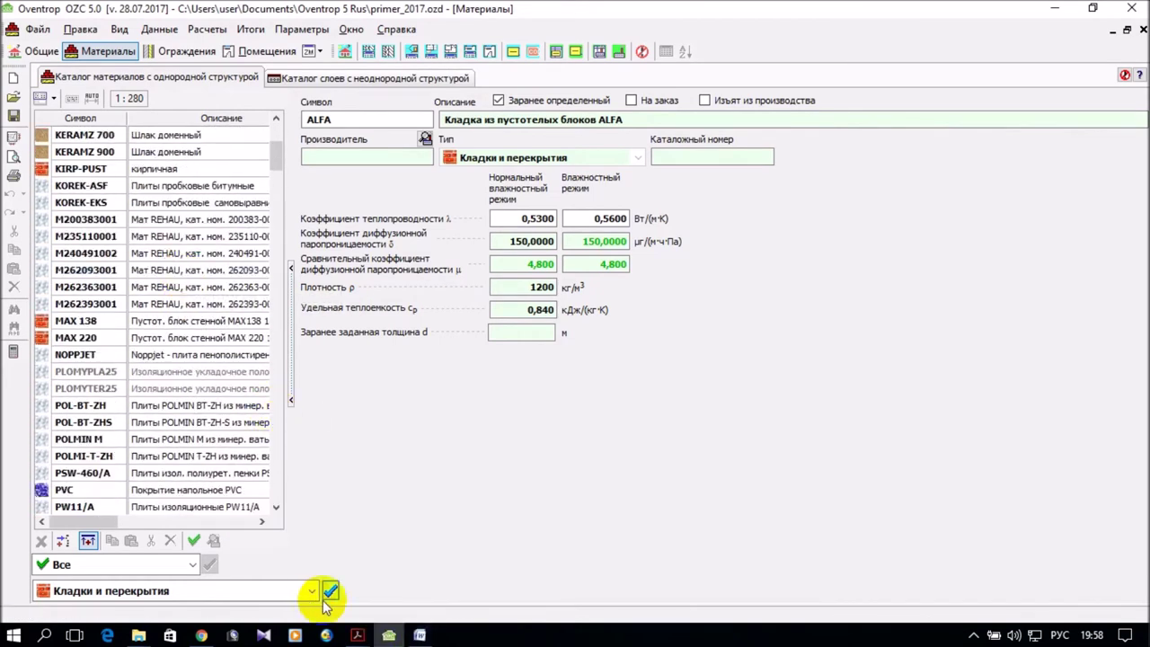
pyautogui.click(312, 590)
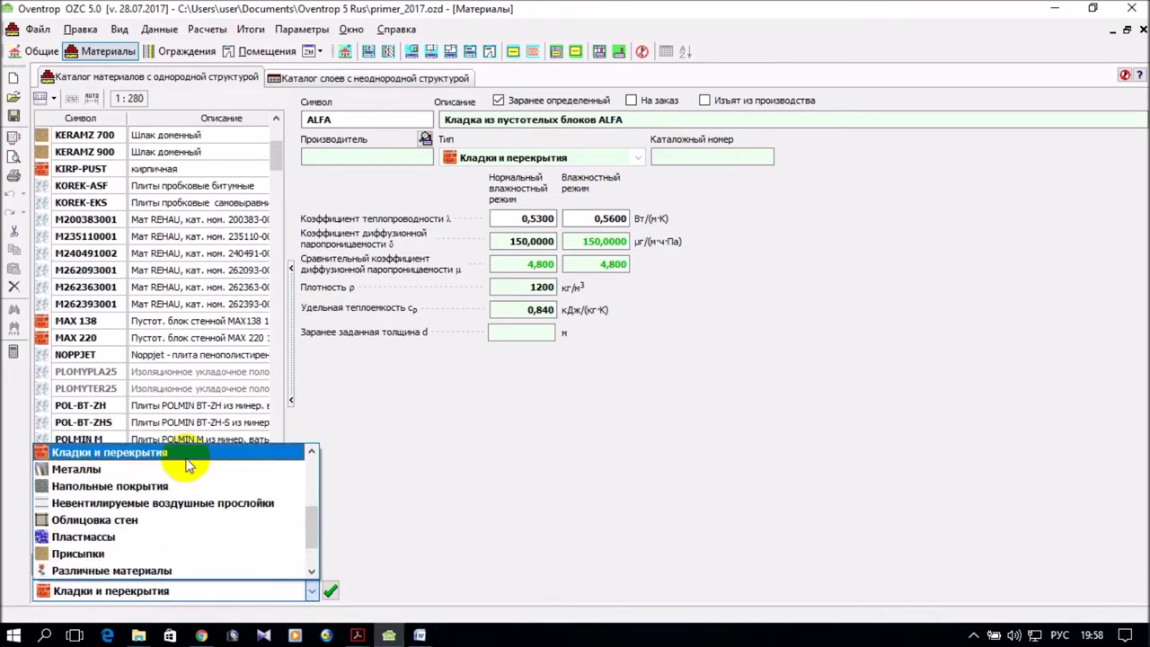
pyautogui.click(186, 455)
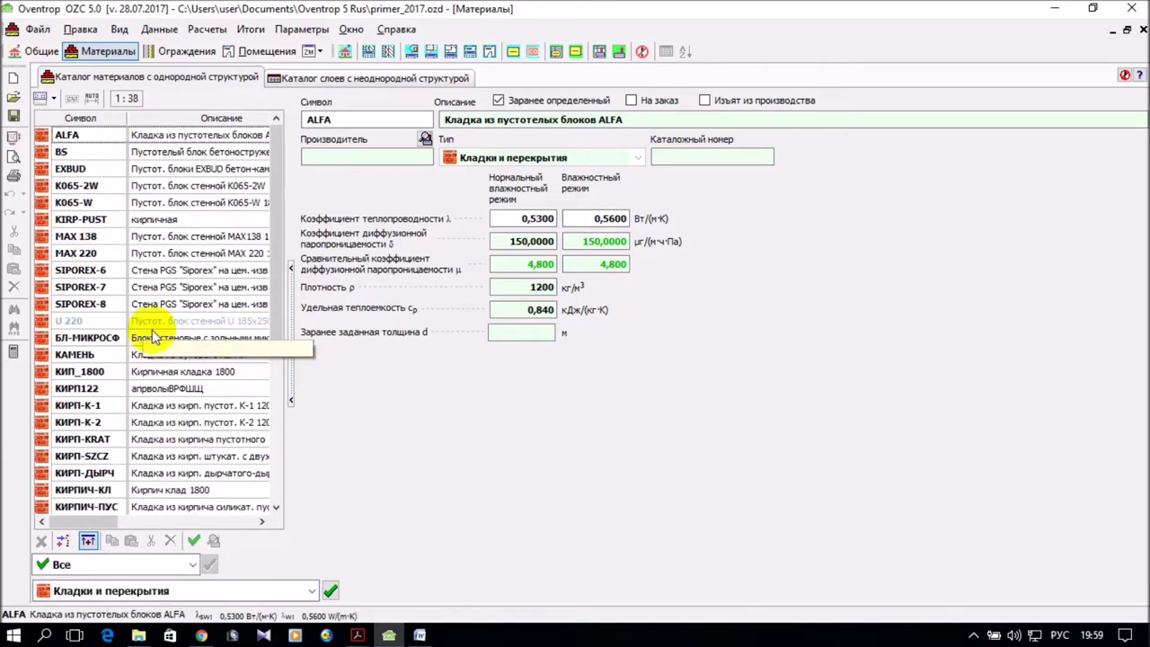
pyautogui.scroll(-2, 176, 363)
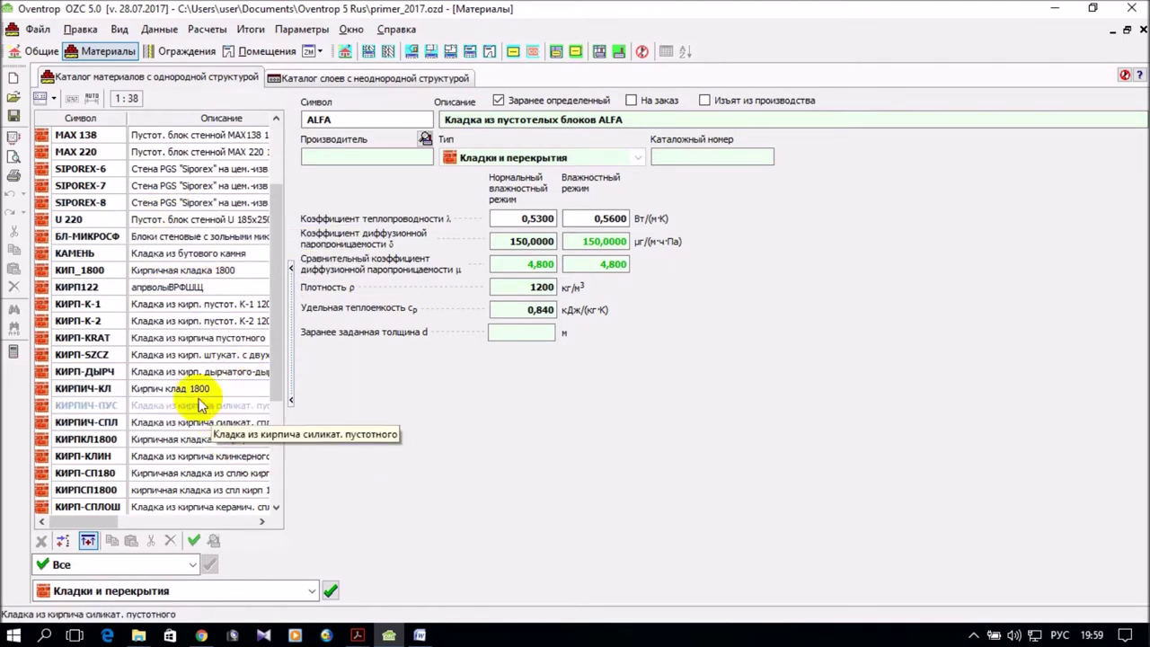
# Step: Select the "Кирпич клад 1800" material, and examine the thermal insulation rows of Таблица Т.1 in Adobe Acrobat Reader
pyautogui.click(180, 388)
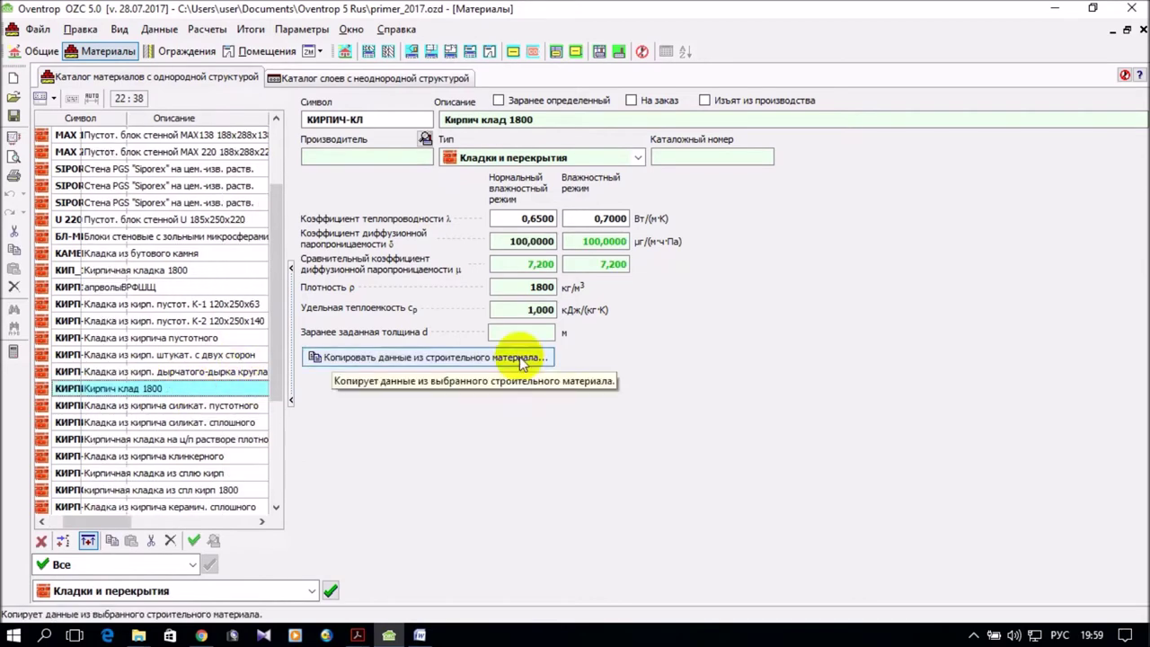
pyautogui.click(359, 635)
pyautogui.click(400, 579)
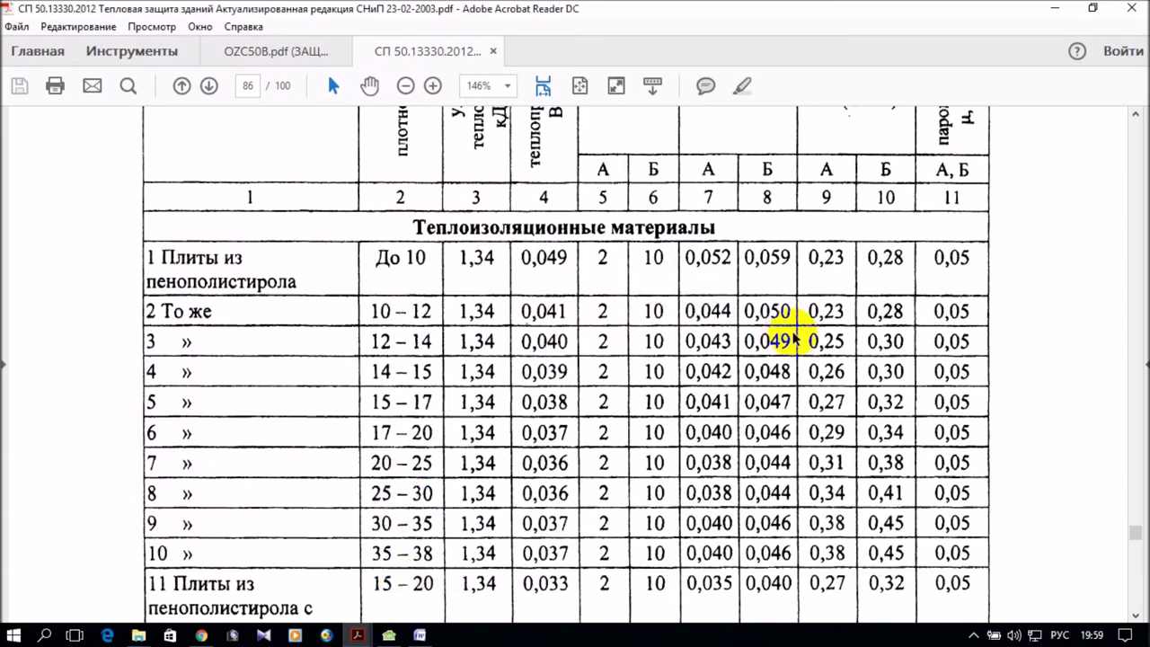
pyautogui.scroll(-2, 1008, 345)
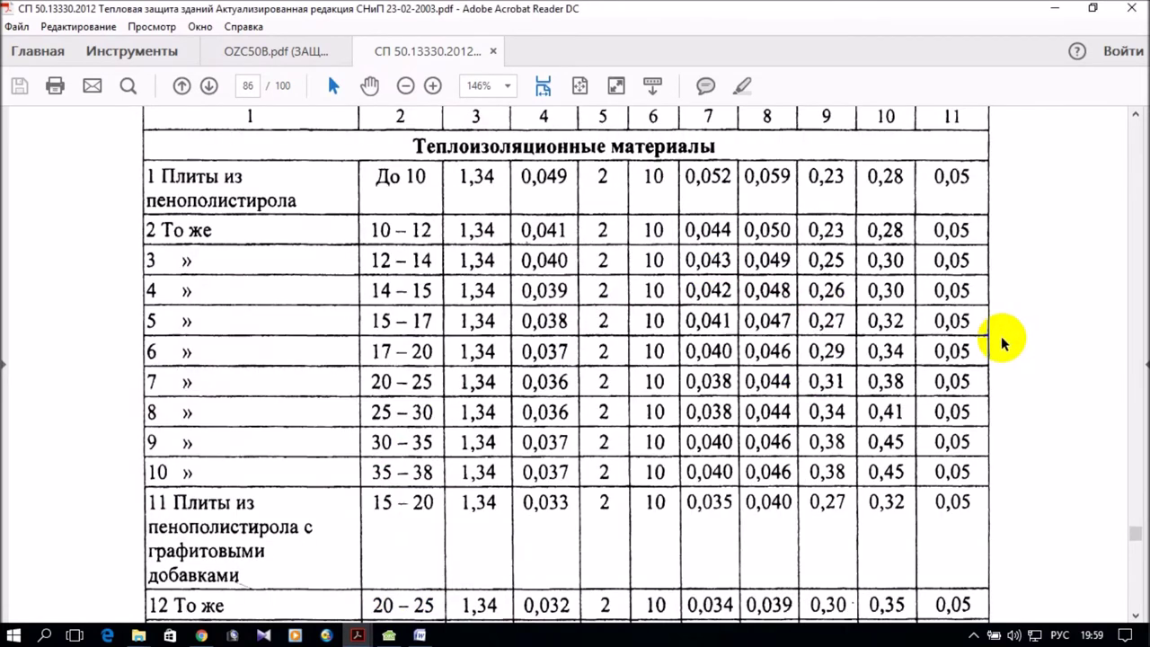
pyautogui.scroll(-10, 1002, 342)
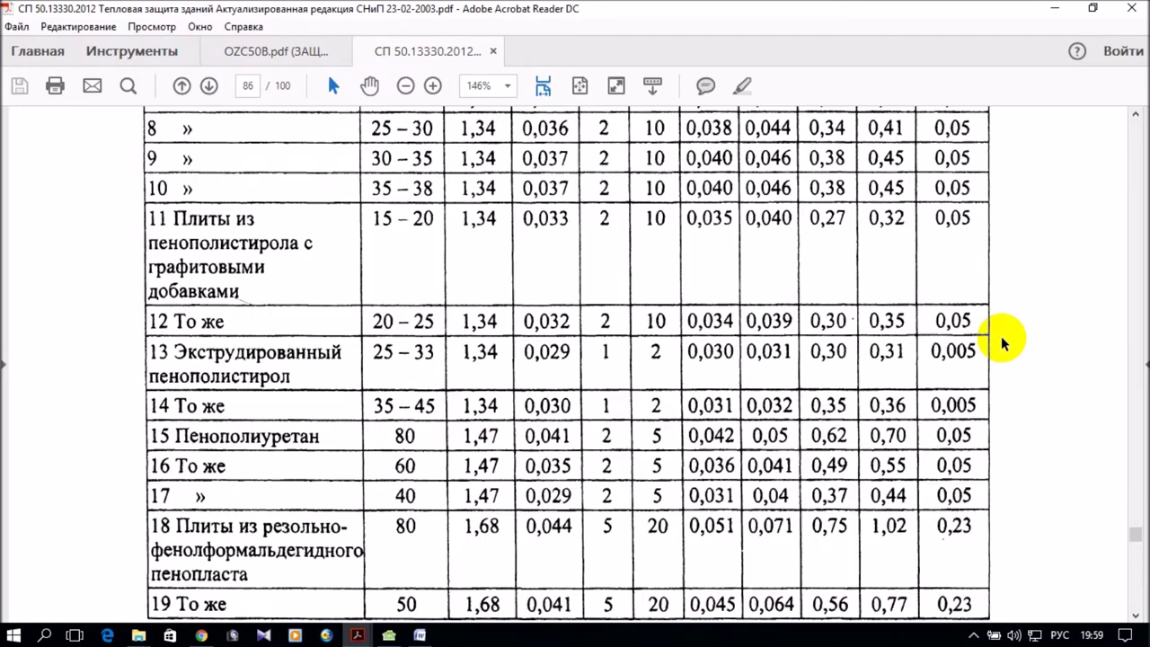
pyautogui.scroll(12, 1002, 342)
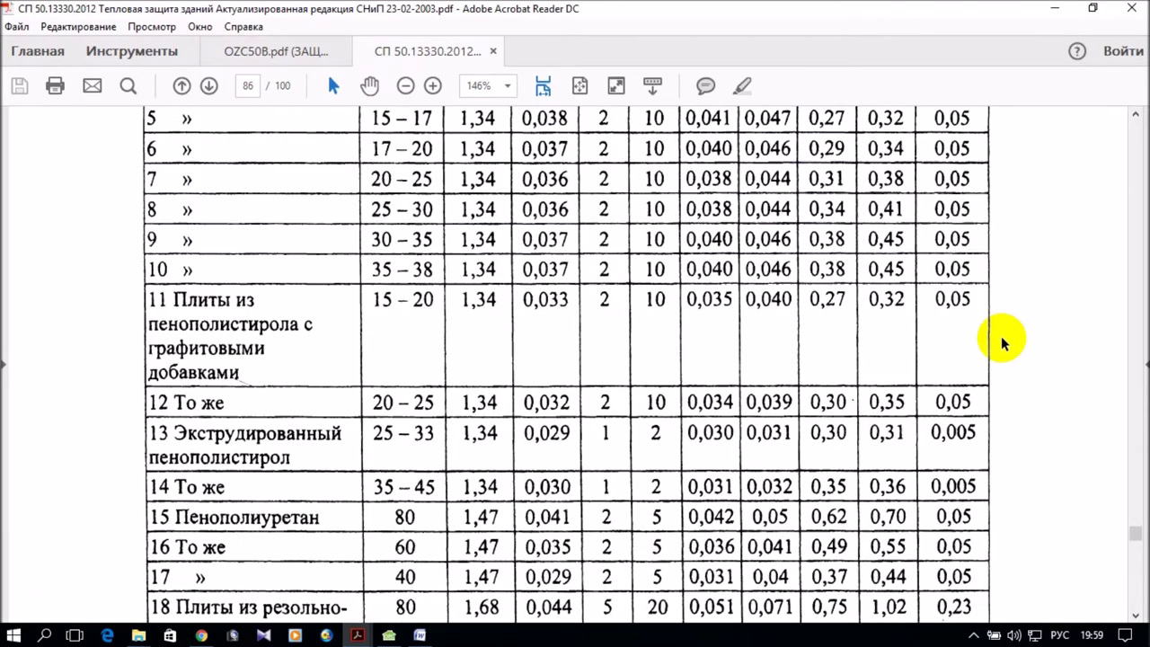
pyautogui.scroll(6, 1001, 336)
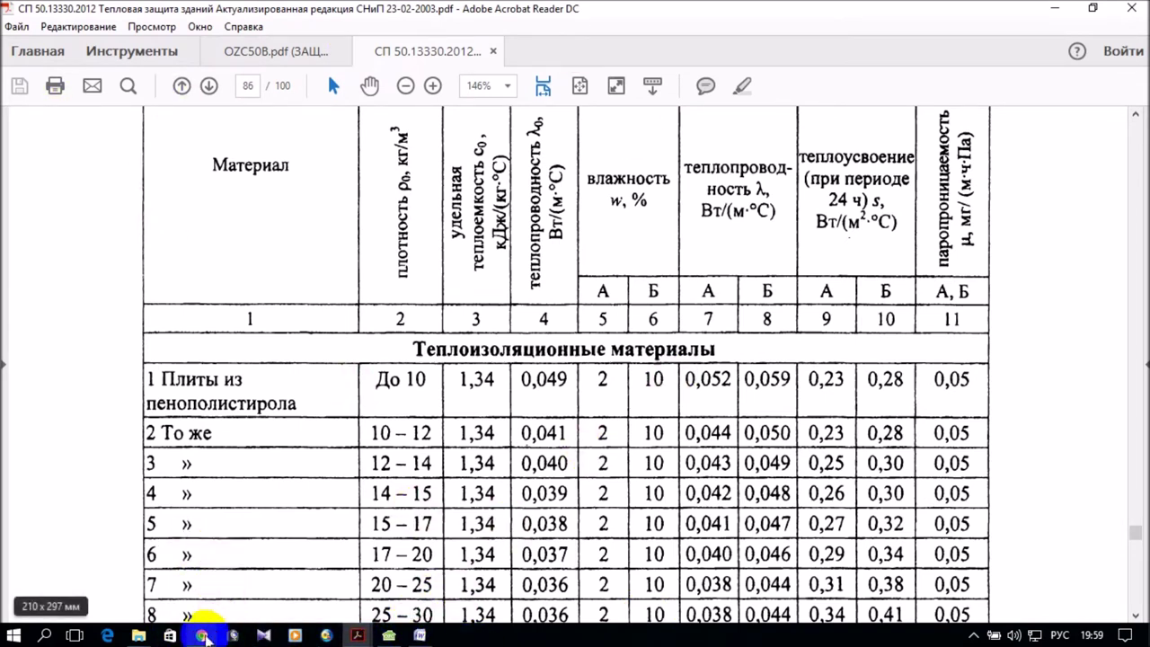
# Step: Switch to Chrome, view the search results for "керамические блоки" and browse Wienerberger's catalogues and brochures page
pyautogui.moveTo(205, 635)
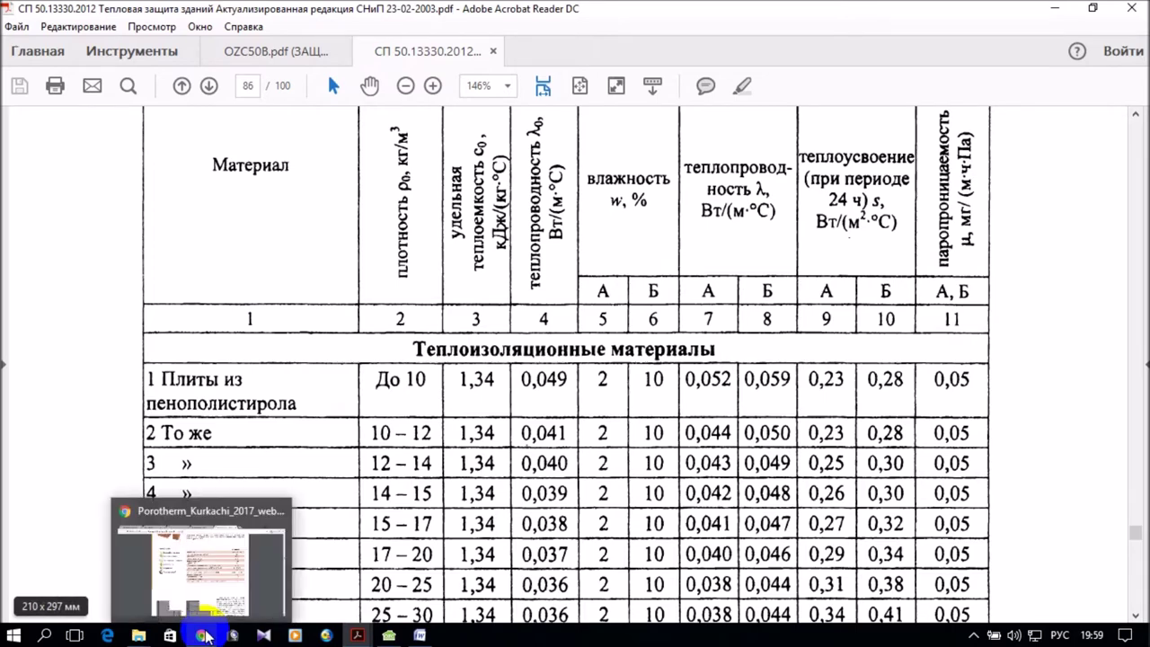
pyautogui.click(201, 562)
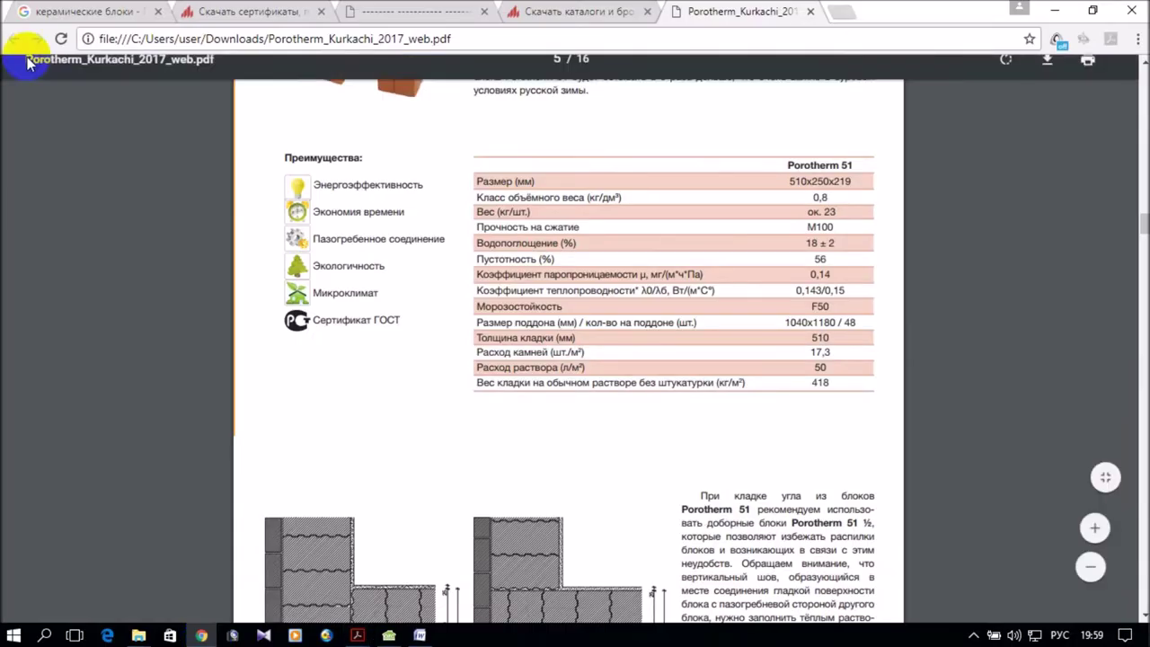
pyautogui.click(97, 16)
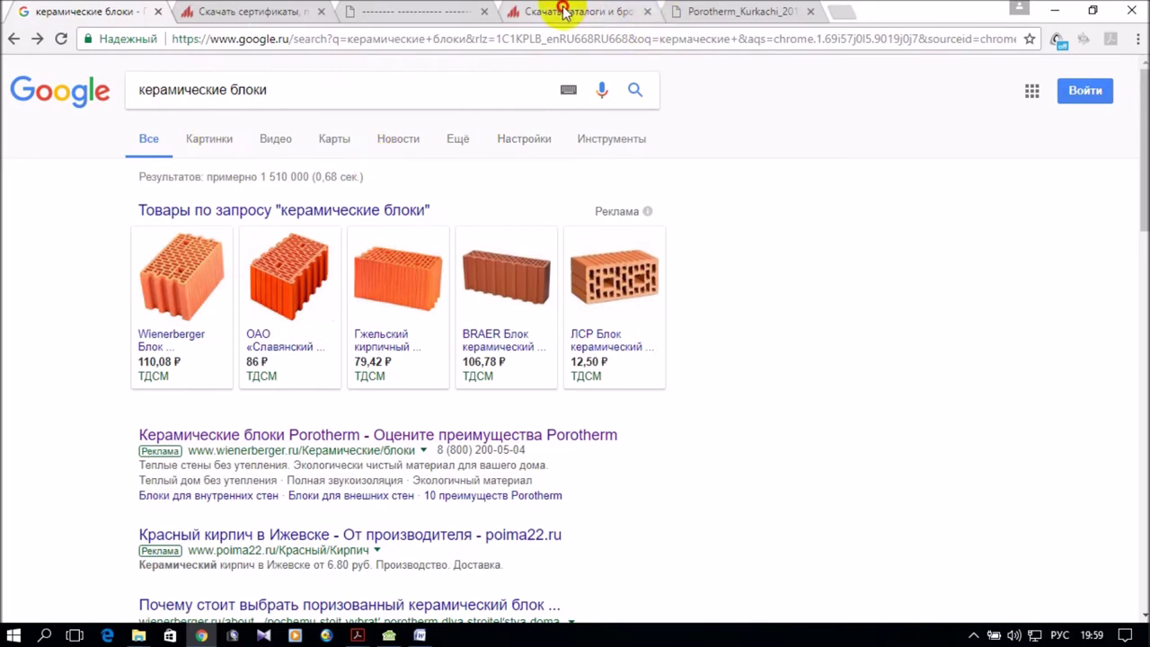
pyautogui.click(564, 11)
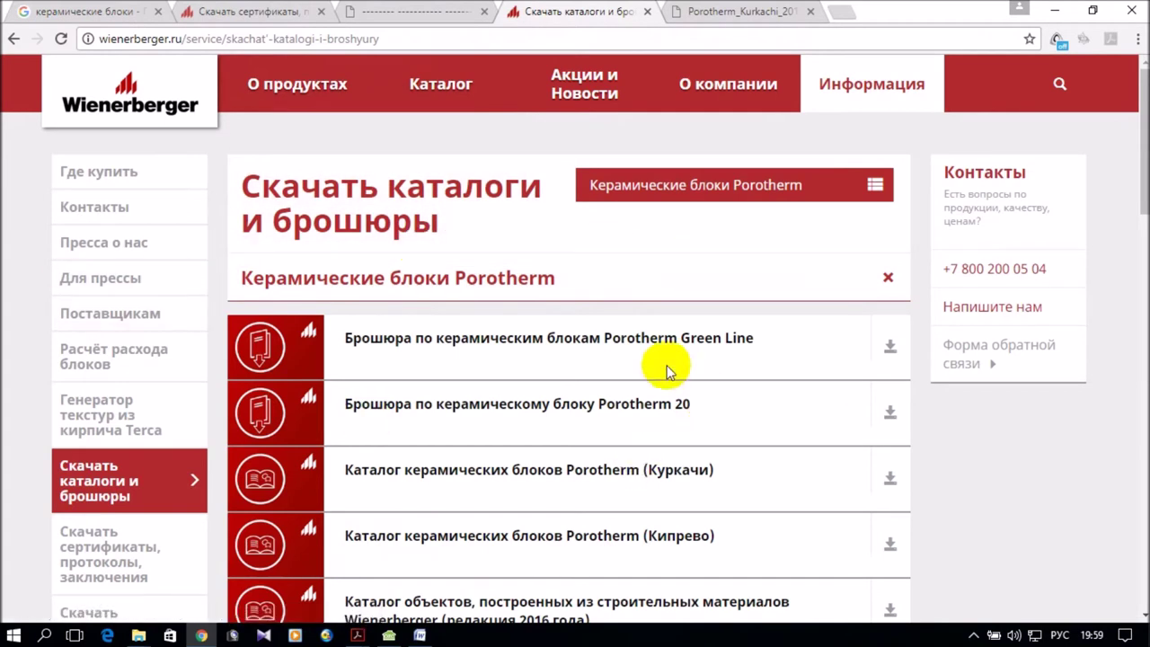
pyautogui.moveTo(598, 132)
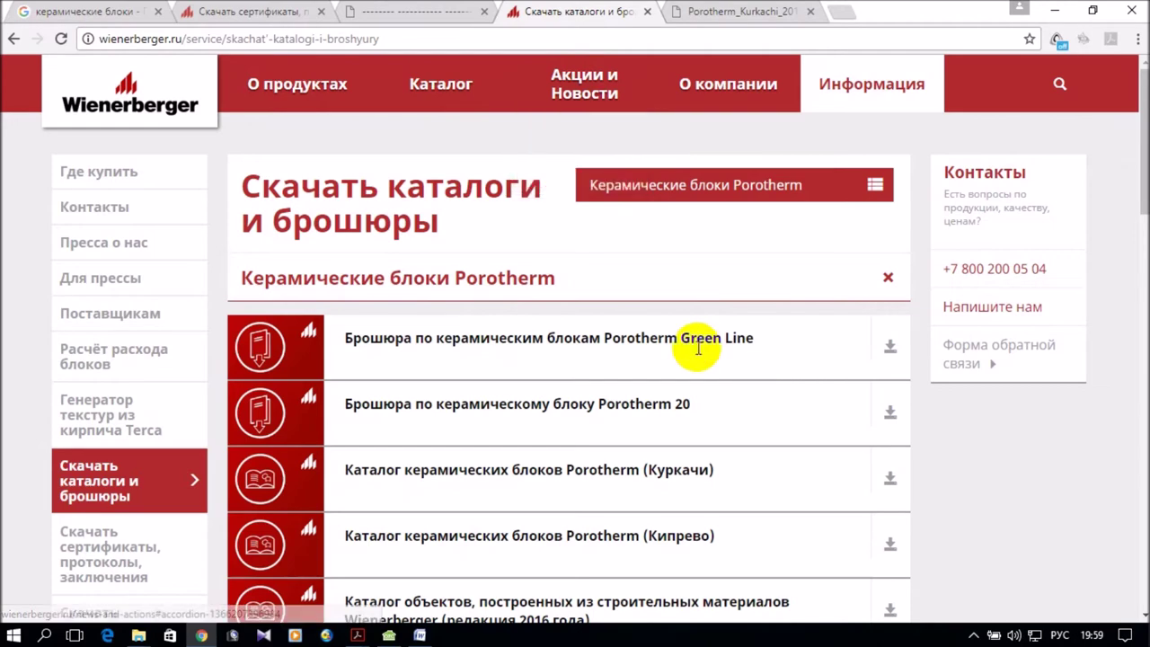
pyautogui.scroll(-5, 611, 285)
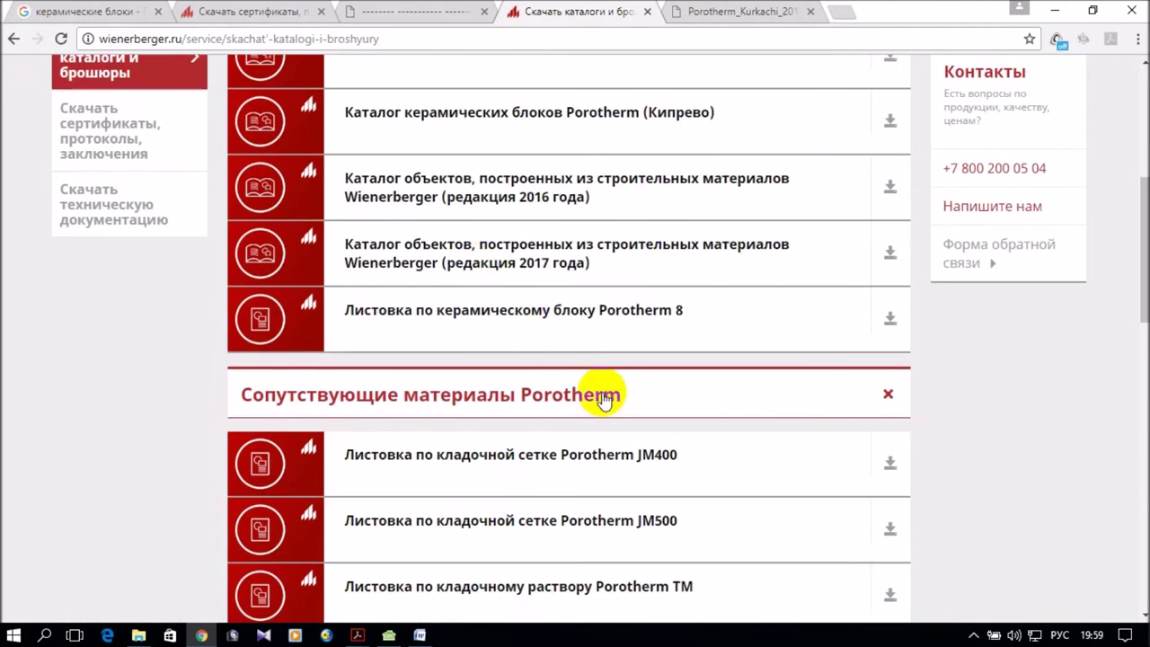
pyautogui.scroll(-8, 600, 382)
pyautogui.scroll(-5, 577, 360)
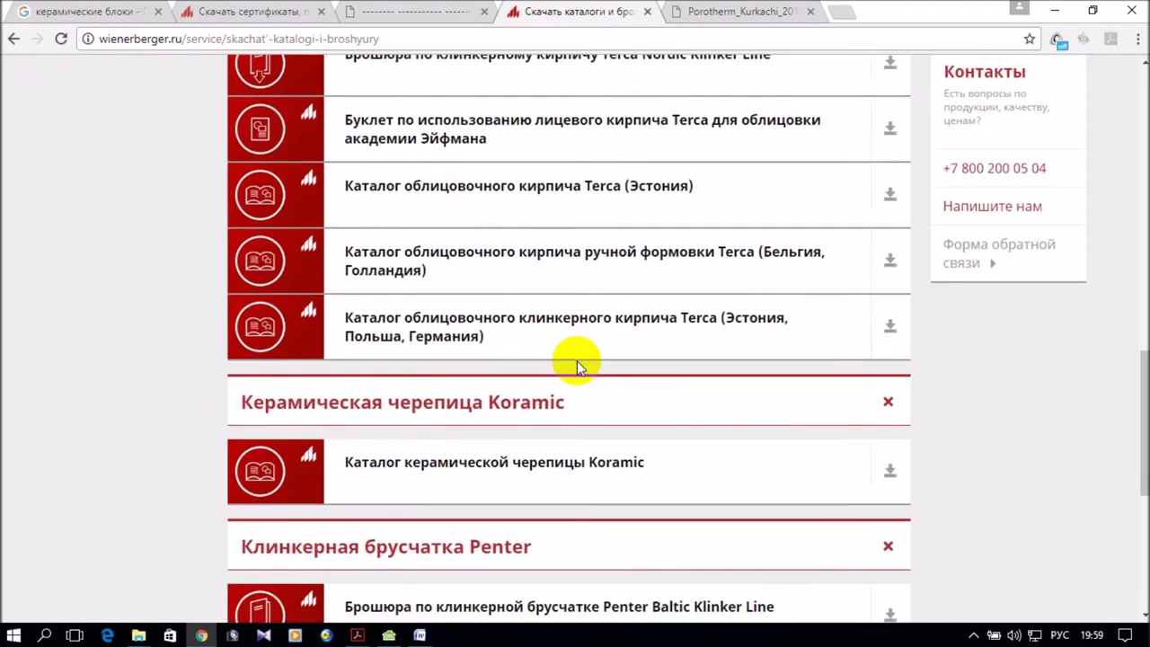
pyautogui.scroll(20, 575, 355)
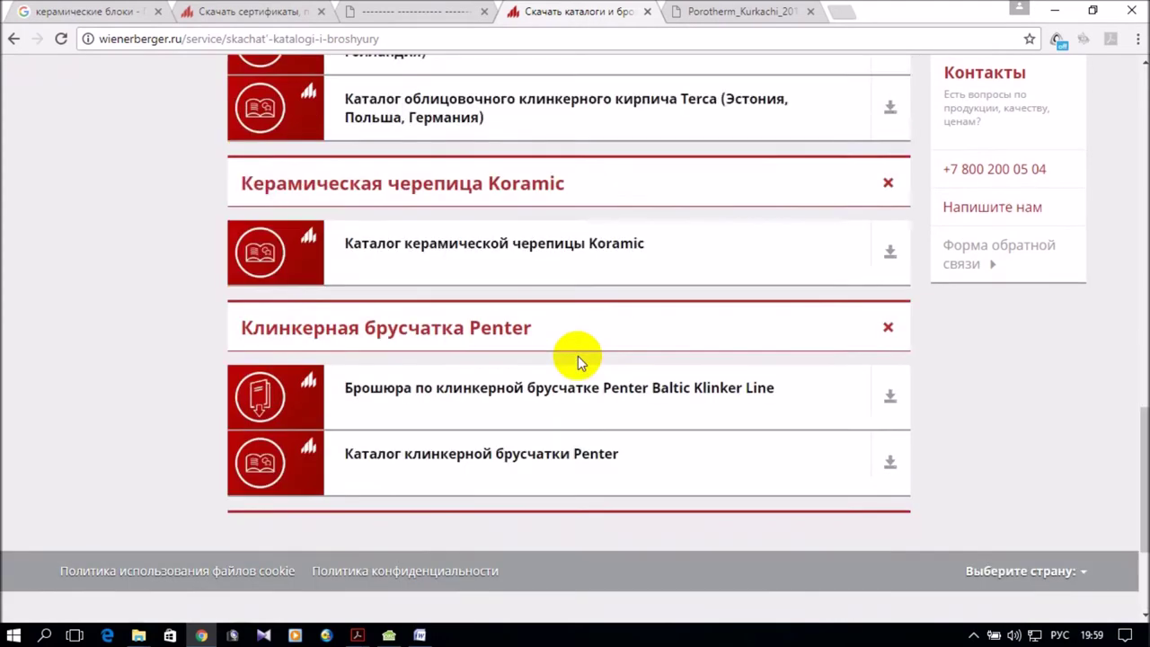
# Step: Browse Wienerberger's certificates and protocols page down to the thermal test protocols for walls of Porotherm blocks
pyautogui.click(248, 16)
pyautogui.scroll(-6, 746, 292)
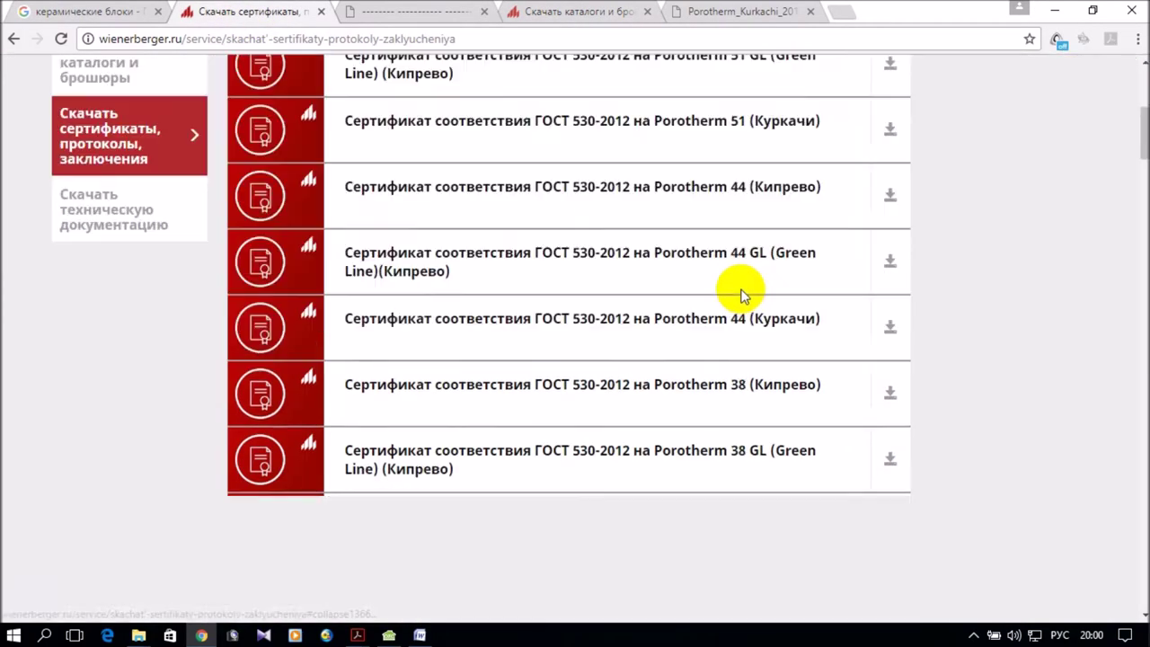
pyautogui.scroll(-5, 740, 289)
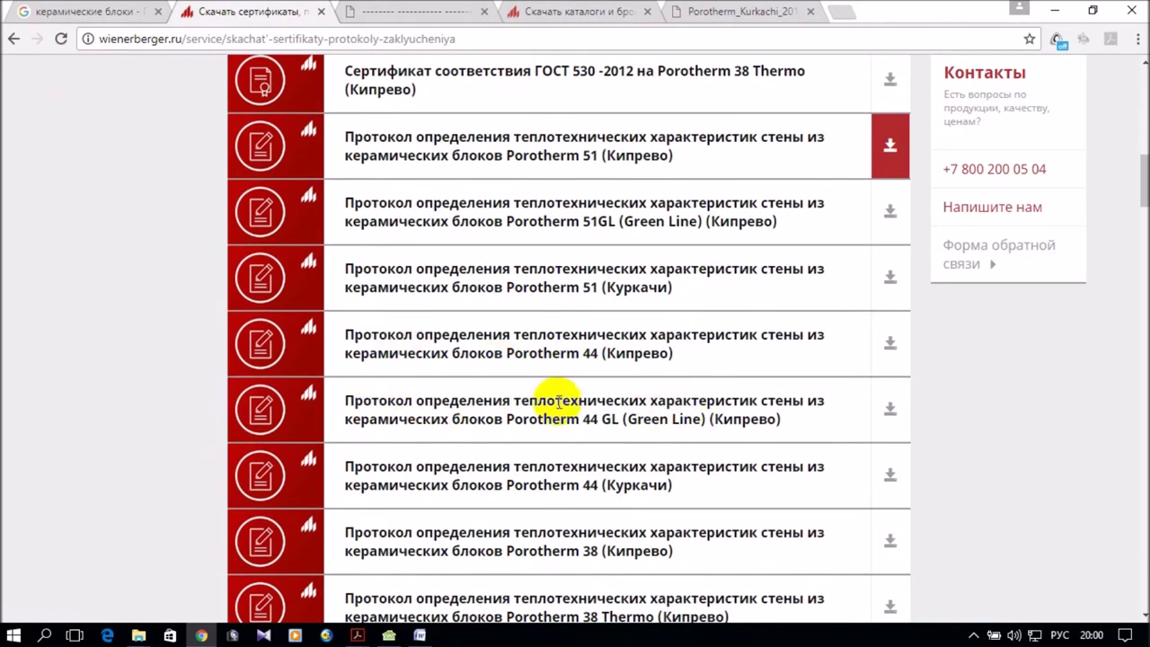
# Step: Read the Porotherm 51 thermal conductivity protocol through to the dry, А and Б condition coefficients on page 4
pyautogui.click(416, 17)
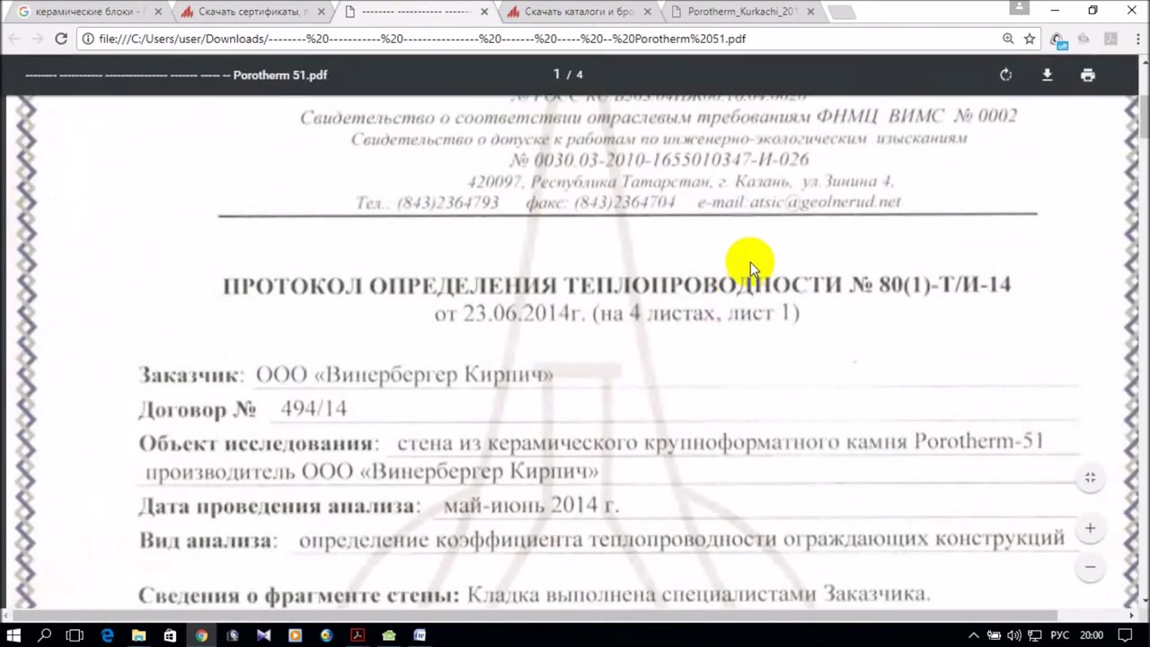
pyautogui.scroll(-5, 809, 281)
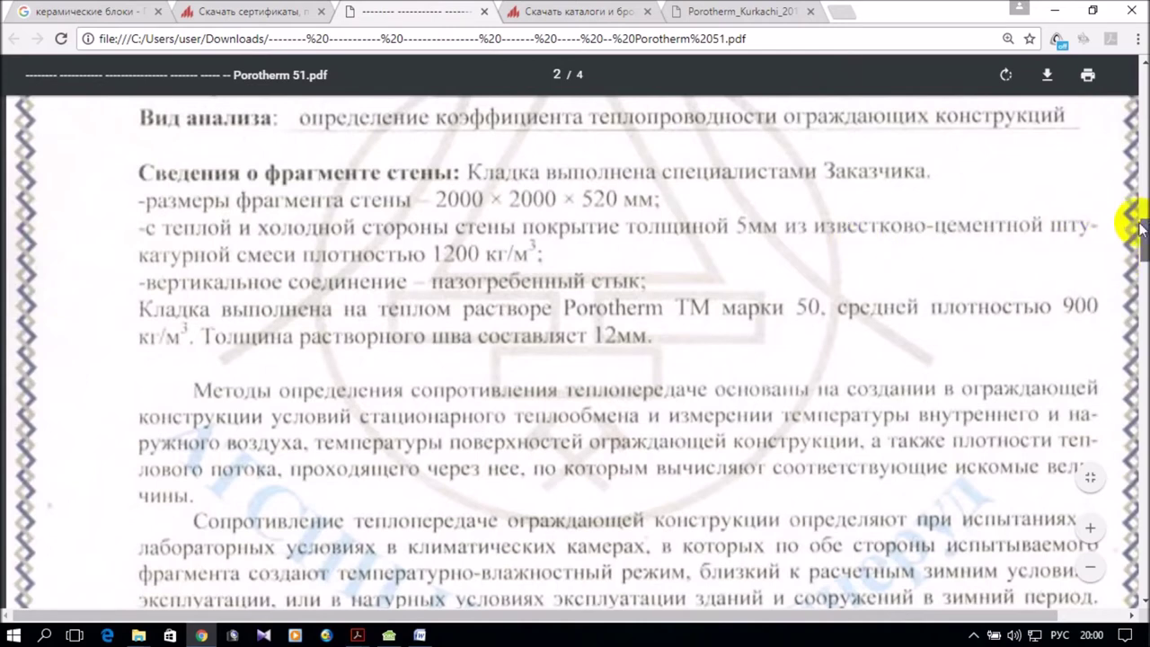
pyautogui.moveTo(1143, 236); pyautogui.dragTo(1138, 378)
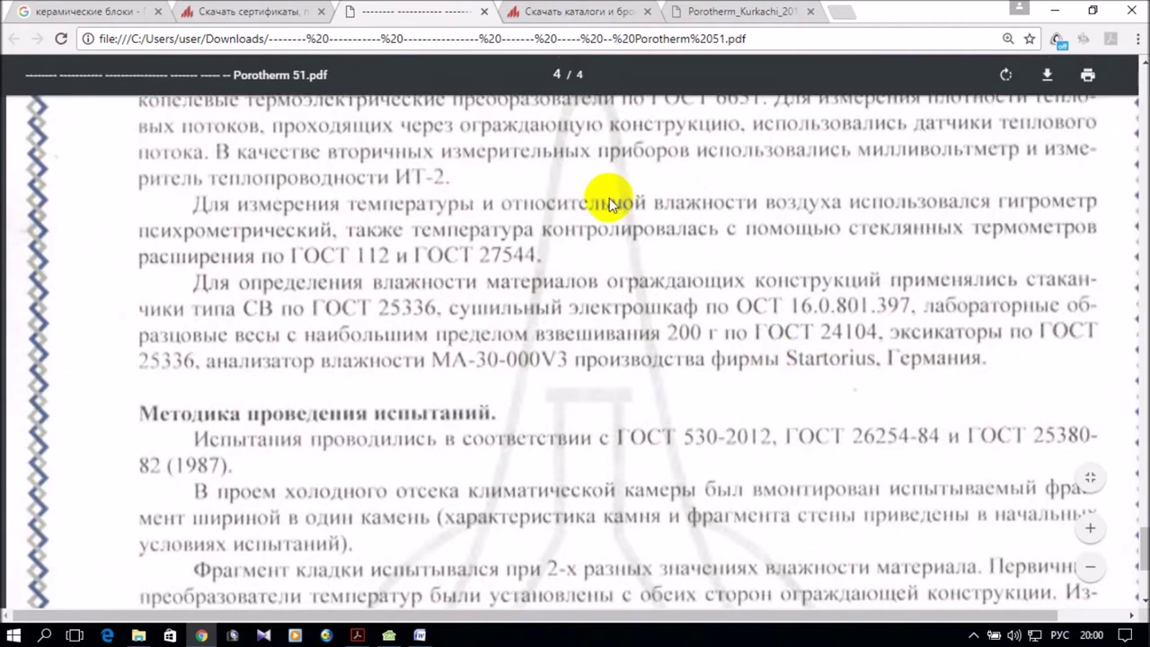
pyautogui.scroll(-5, 609, 198)
pyautogui.scroll(-4, 609, 198)
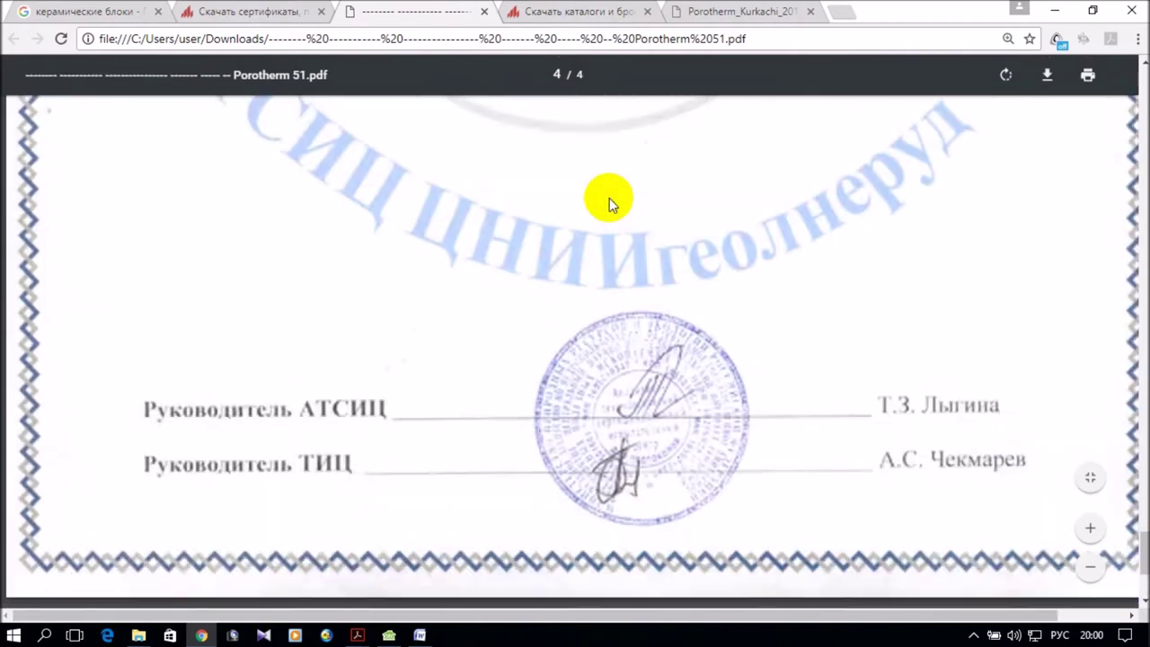
pyautogui.scroll(4, 610, 198)
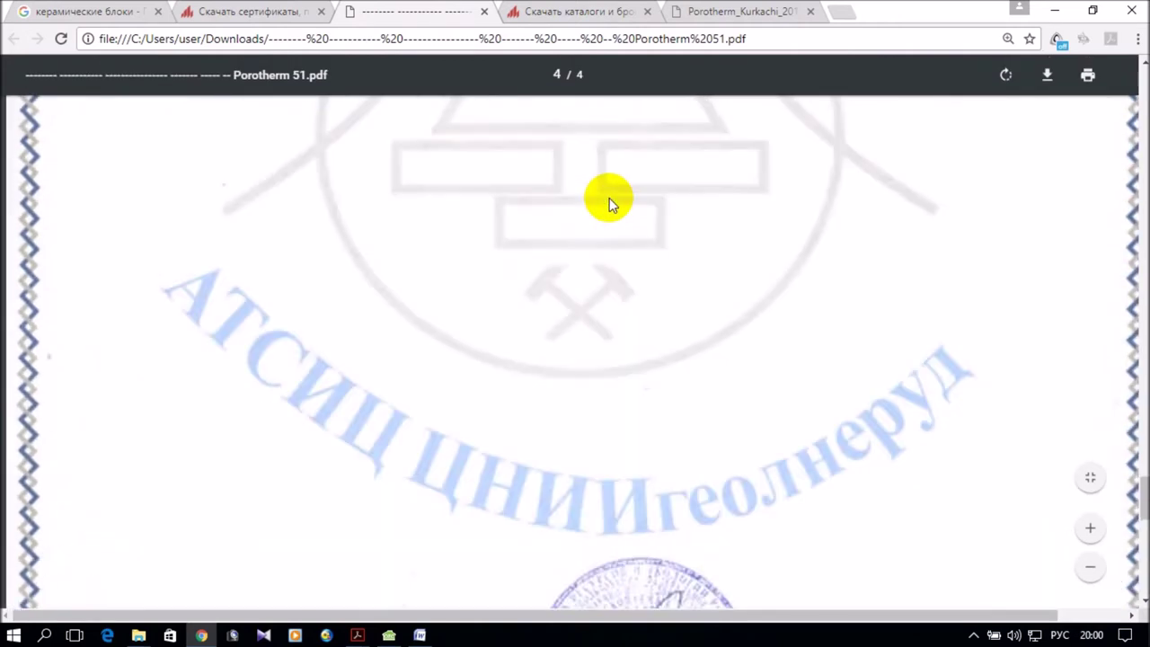
pyautogui.scroll(10, 609, 197)
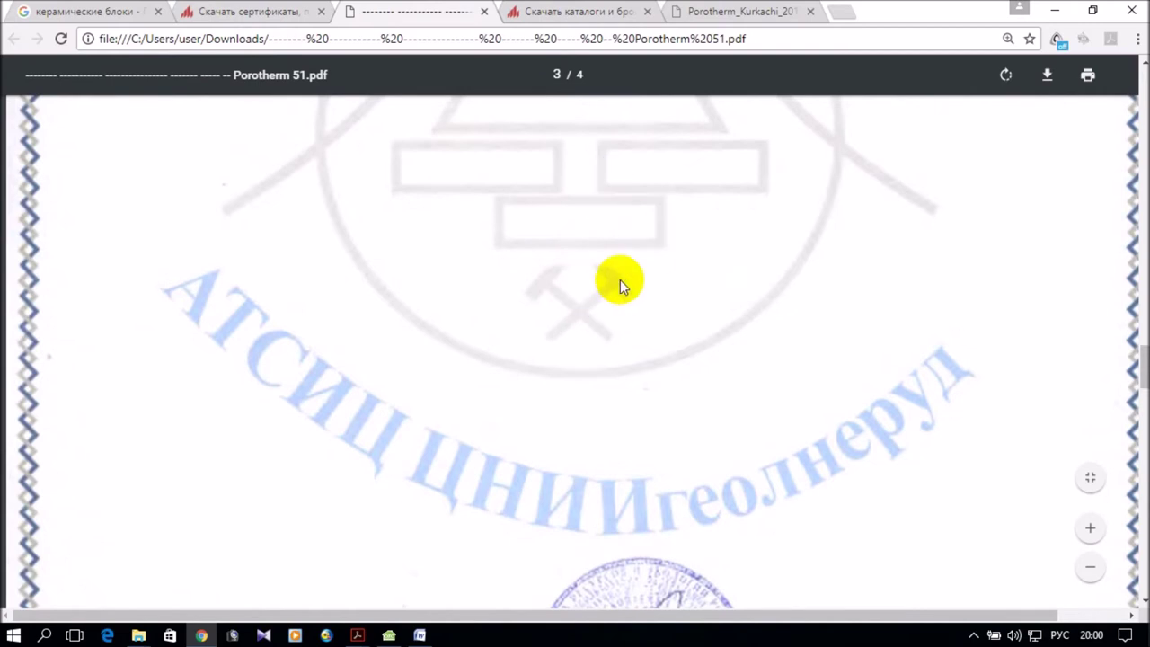
pyautogui.scroll(-8, 626, 261)
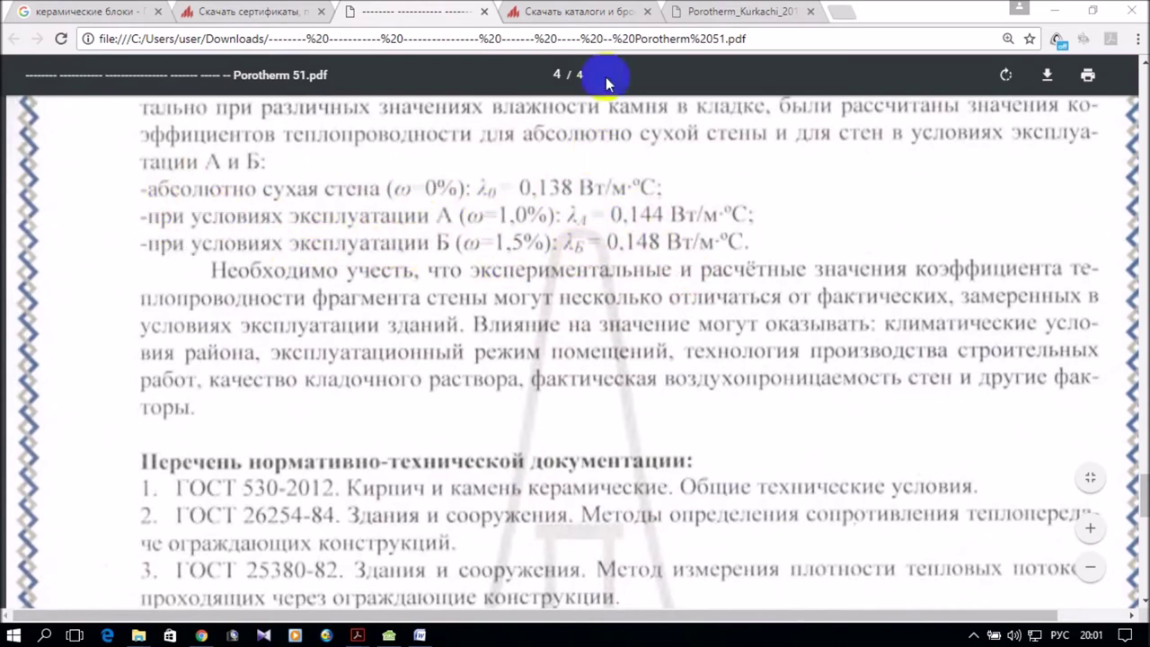
# Step: Review the Porotherm 51 property table in Porotherm_Kurkachi_2017_web.pdf and return to the brick material's data in Oventrop OZC
pyautogui.click(564, 13)
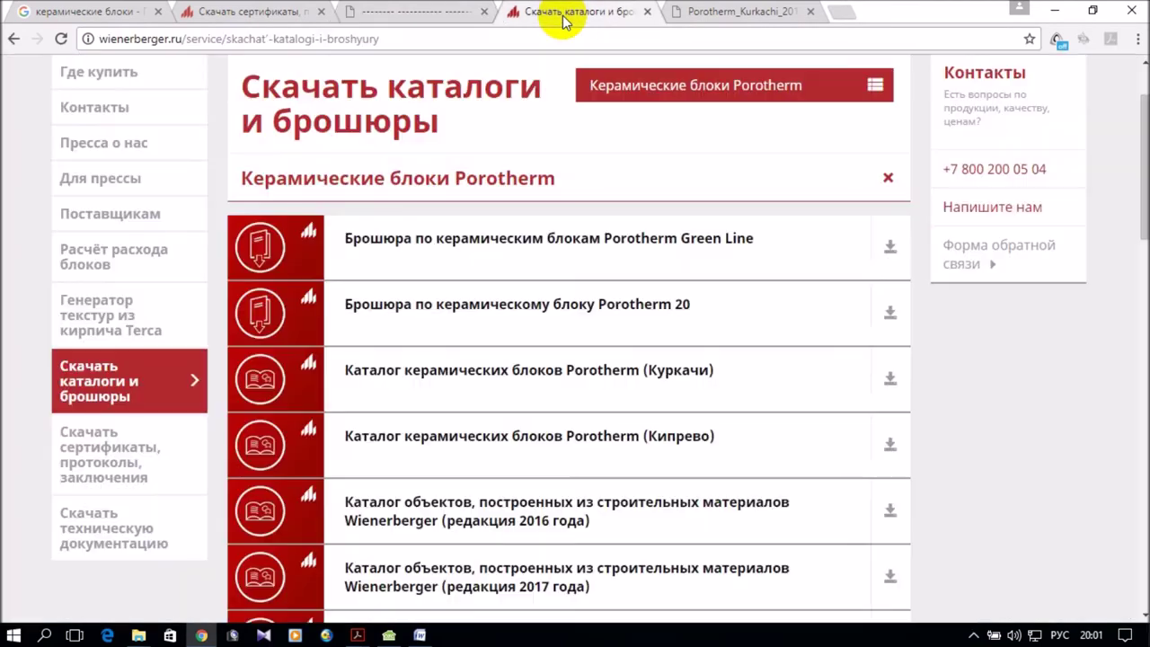
pyautogui.click(687, 15)
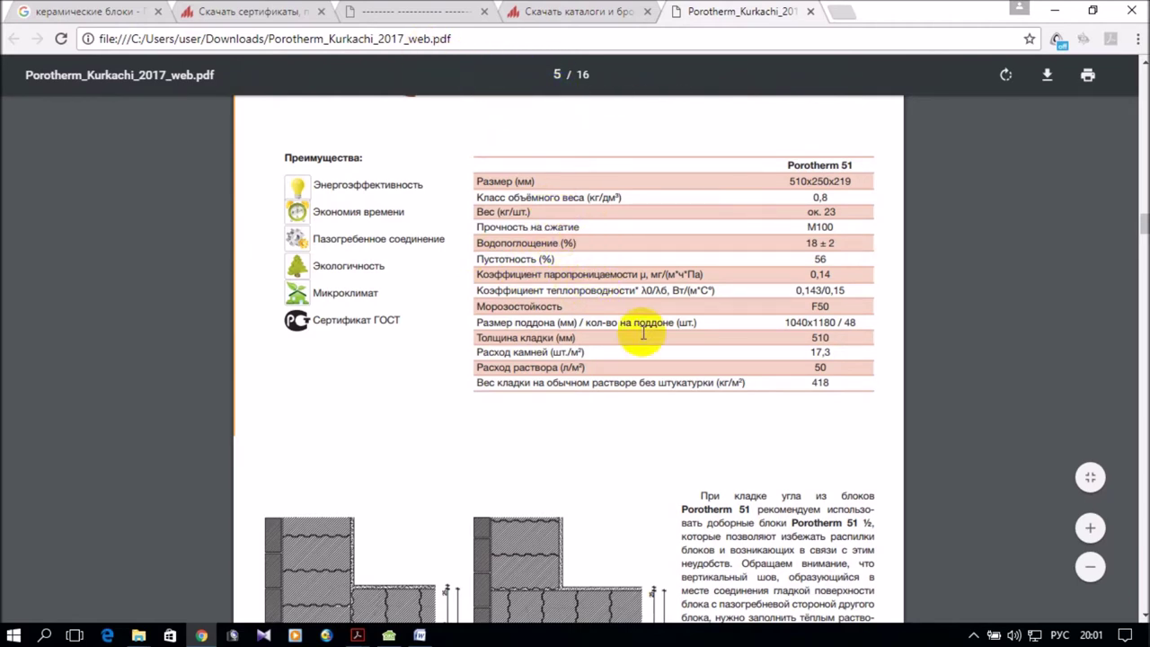
pyautogui.click(387, 636)
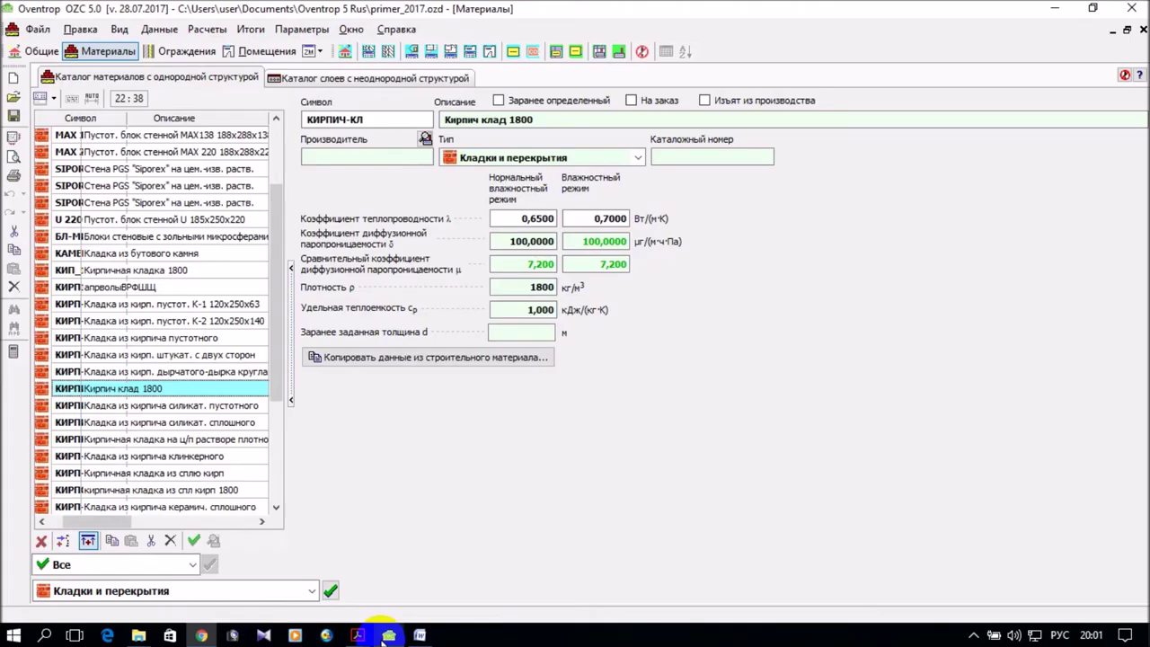
# Step: Switch to СП 50.13330.2012 in Adobe Acrobat Reader and examine the А and Б operating condition columns of Таблица Т.1
pyautogui.click(357, 636)
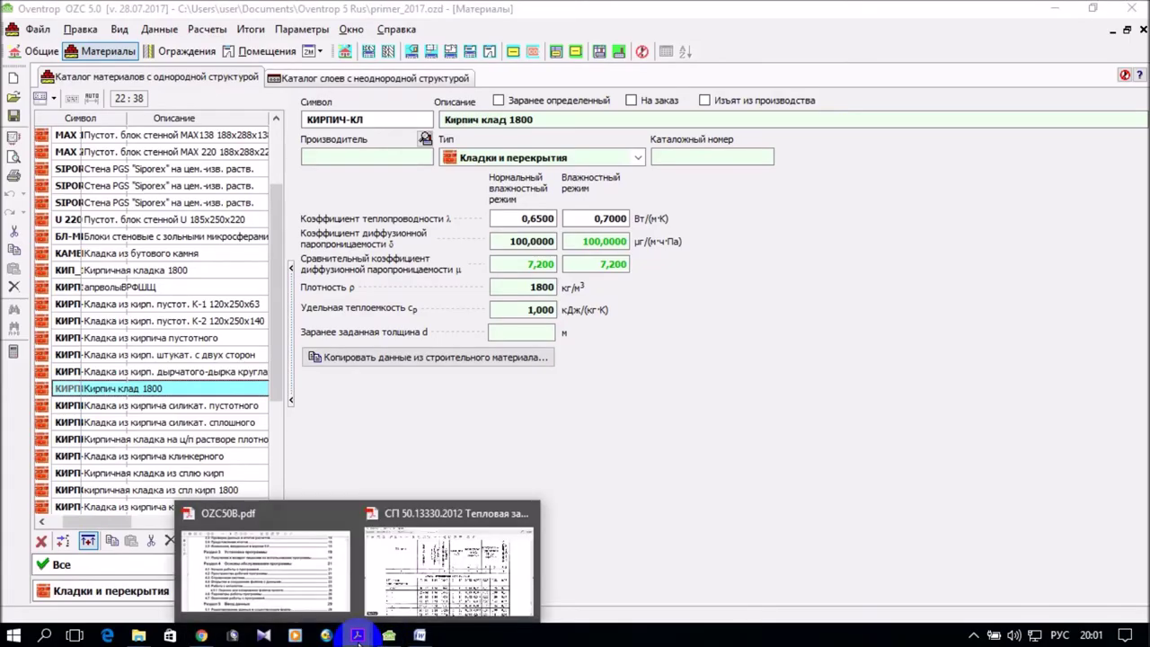
pyautogui.click(398, 593)
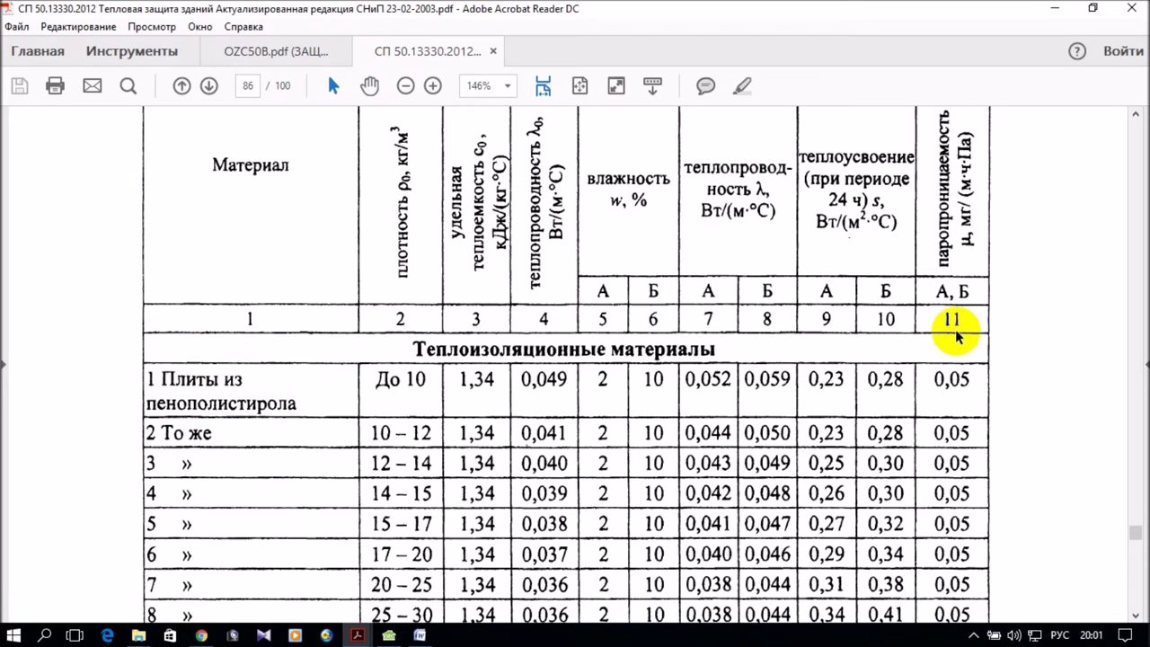
pyautogui.scroll(-3, 956, 337)
pyautogui.scroll(4, 939, 337)
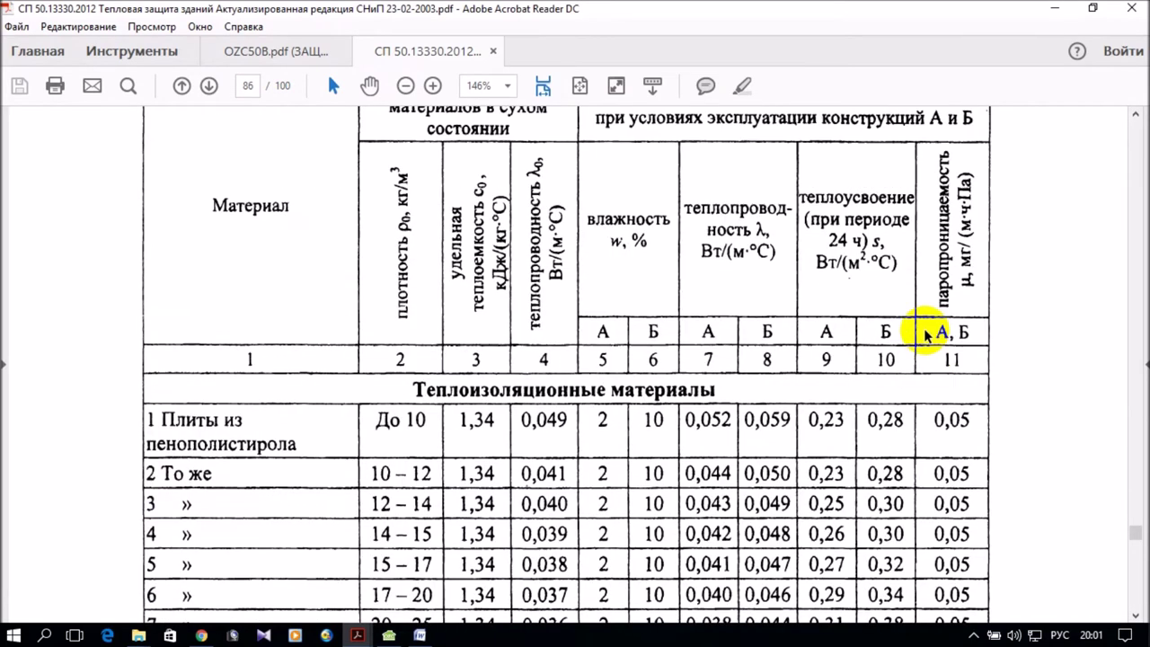
# Step: Return to the contents list of СП 50.13330.2012 and find the page of Приложение В, "Карта зон влажности"
pyautogui.moveTo(1135, 537); pyautogui.dragTo(1129, 98)
pyautogui.scroll(-20, 947, 306)
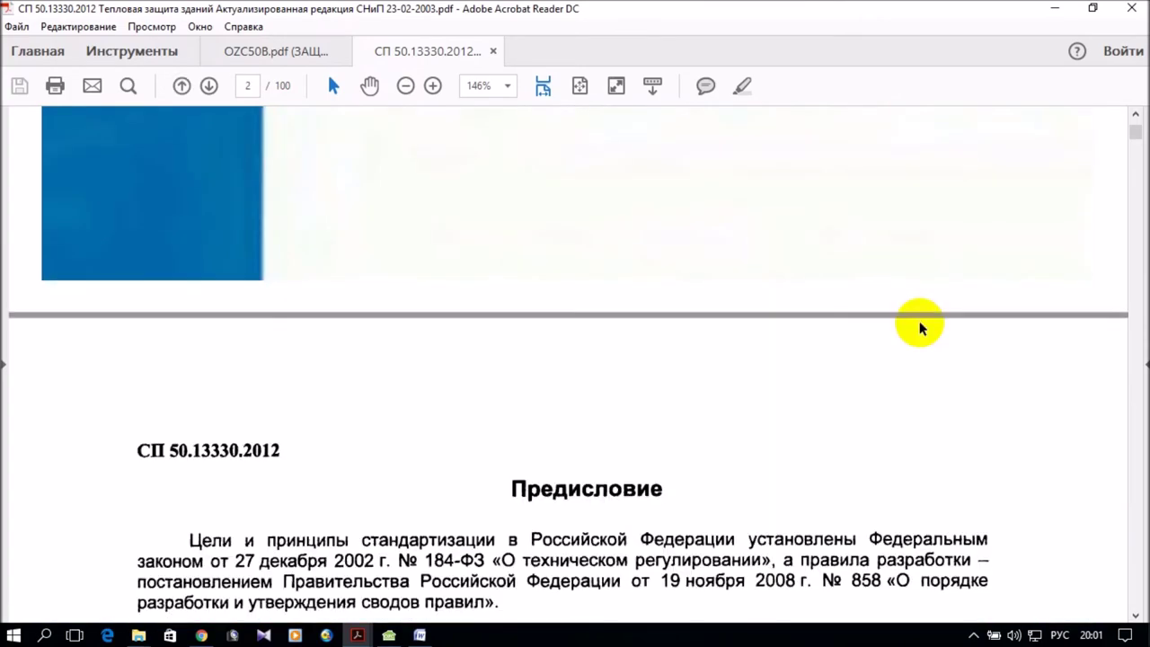
pyautogui.scroll(-20, 921, 321)
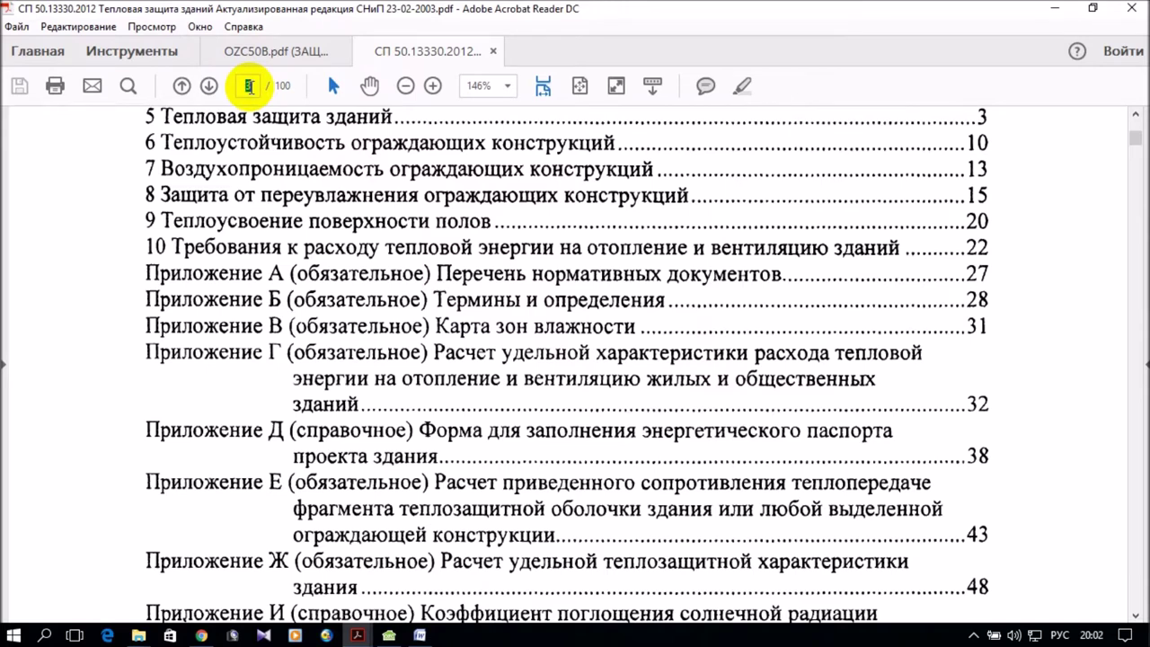
# Step: Go to the humidity zone map in Приложение В and enlarge it to 300% to examine the zones around Russian cities
pyautogui.press('Return')
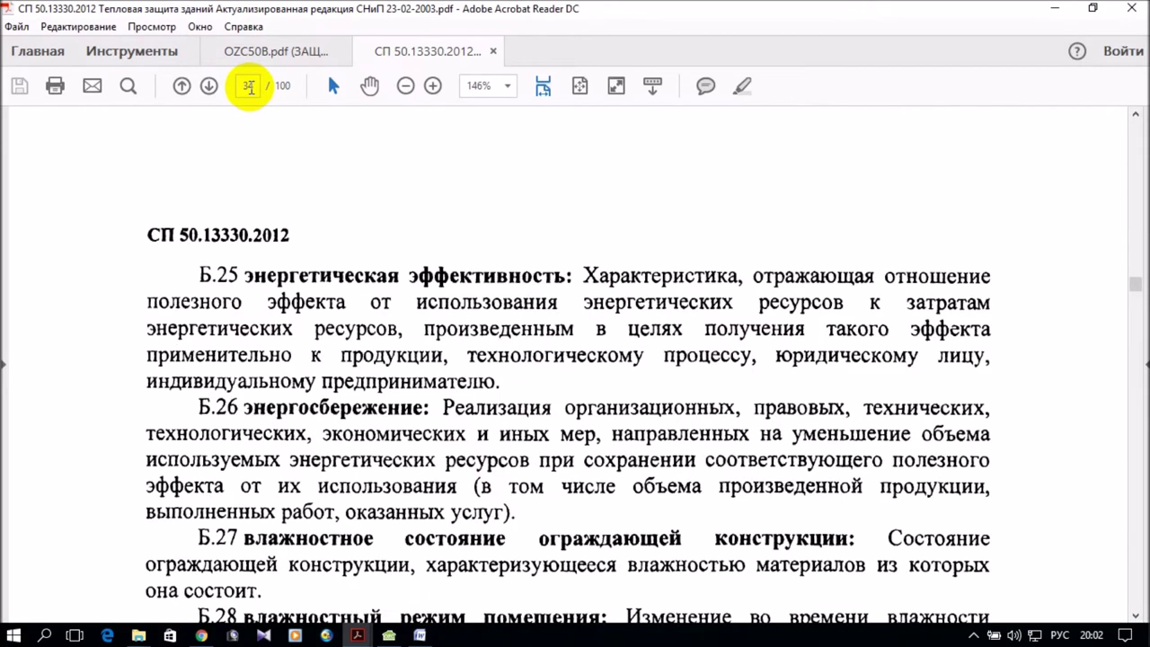
pyautogui.scroll(-15, 501, 196)
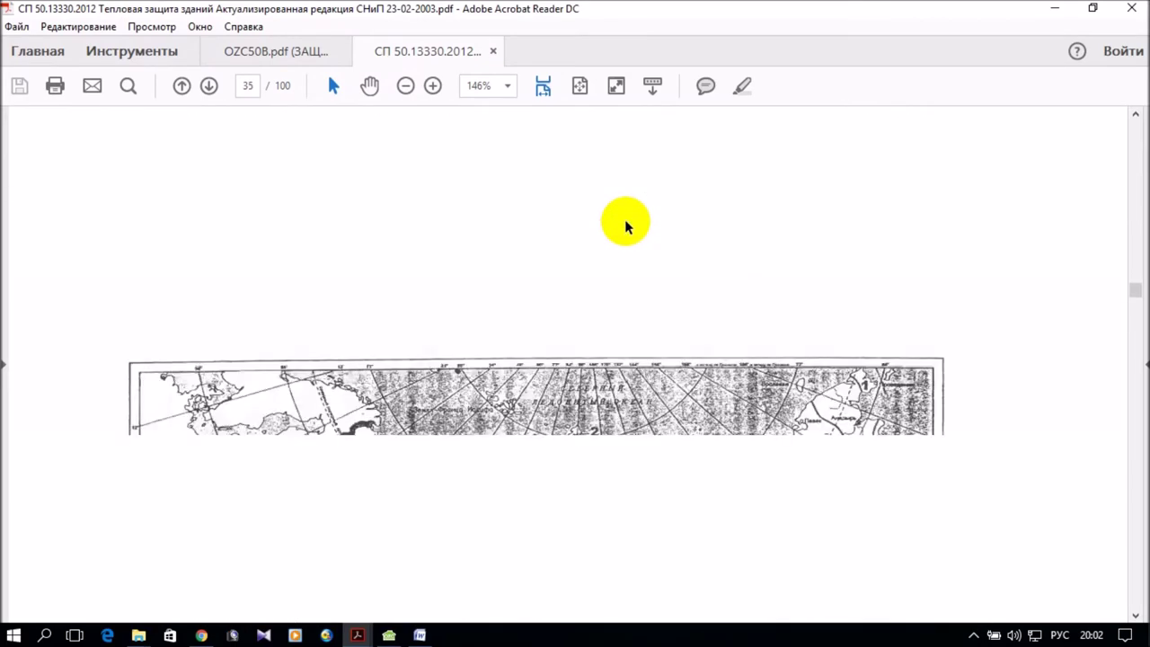
pyautogui.scroll(-5, 627, 225)
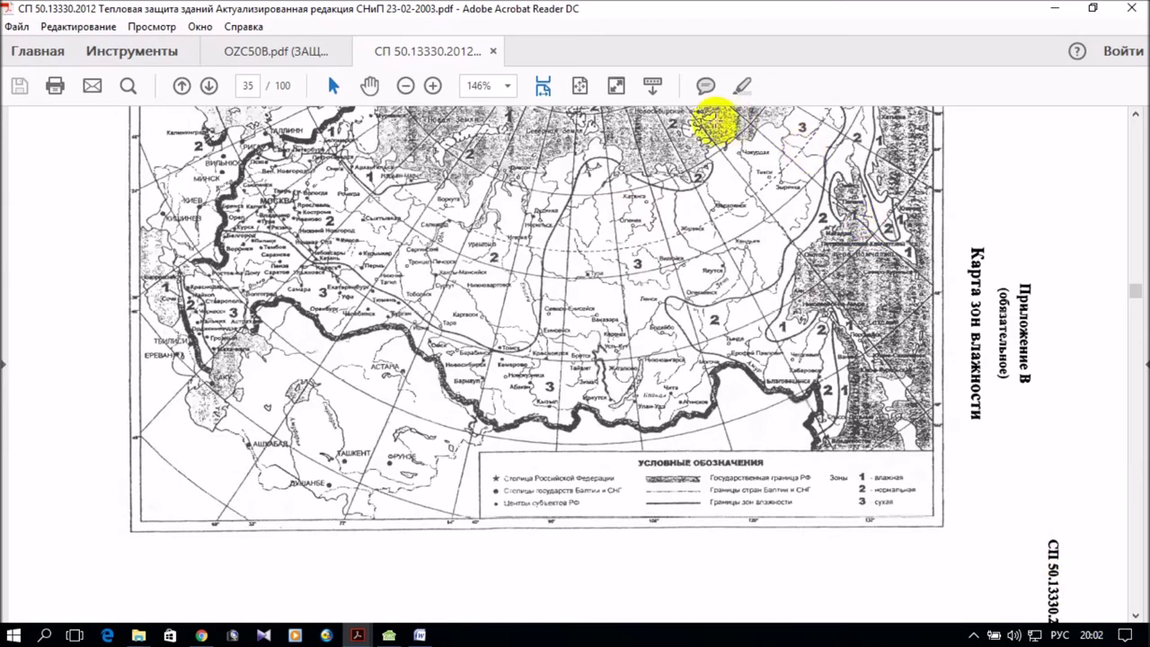
pyautogui.click(433, 88)
pyautogui.click(433, 87)
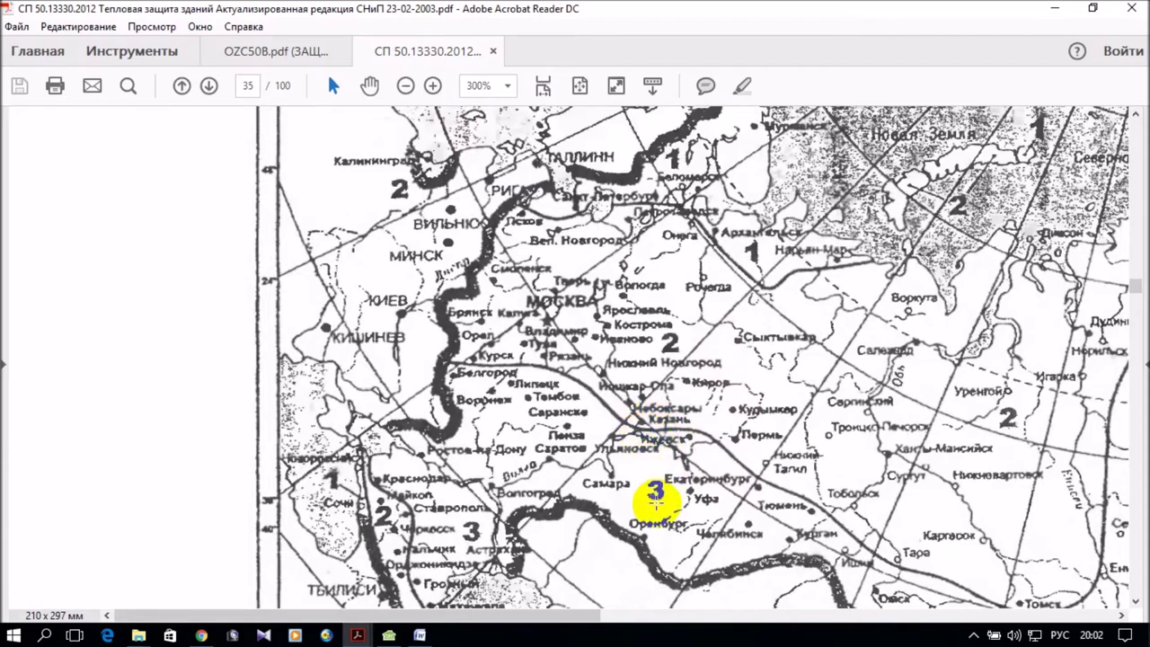
# Step: Examine the eastern part of the humidity zone map and its legend, then fit the page to the window width
pyautogui.moveTo(449, 617); pyautogui.dragTo(858, 627)
pyautogui.scroll(-5, 924, 346)
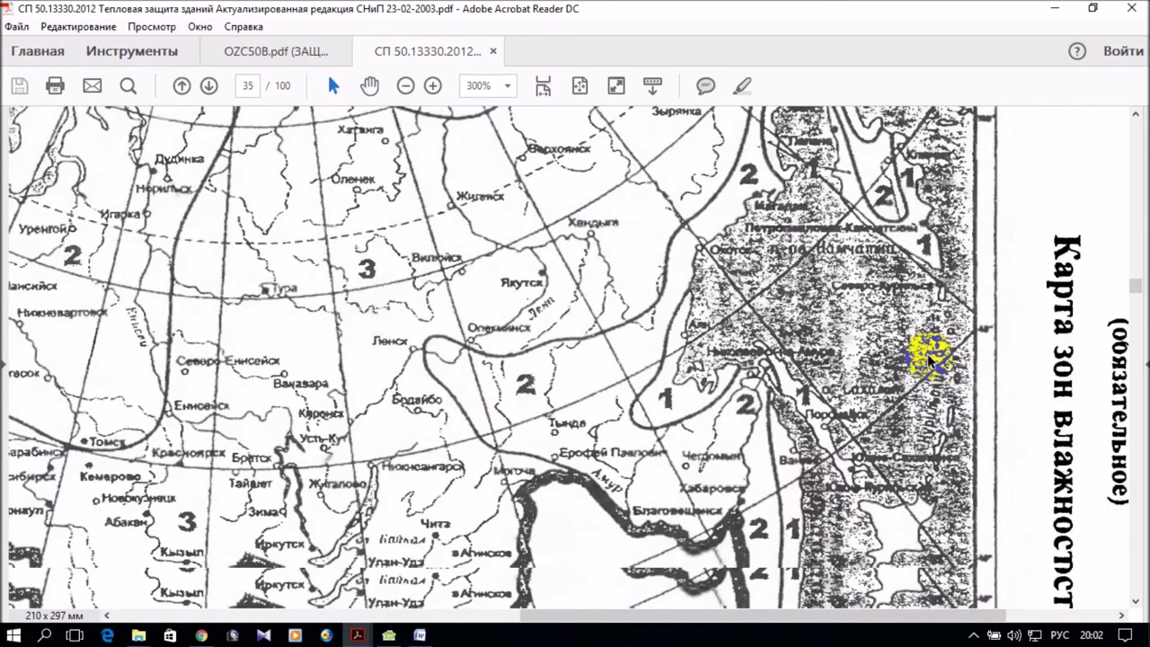
pyautogui.scroll(-2, 940, 387)
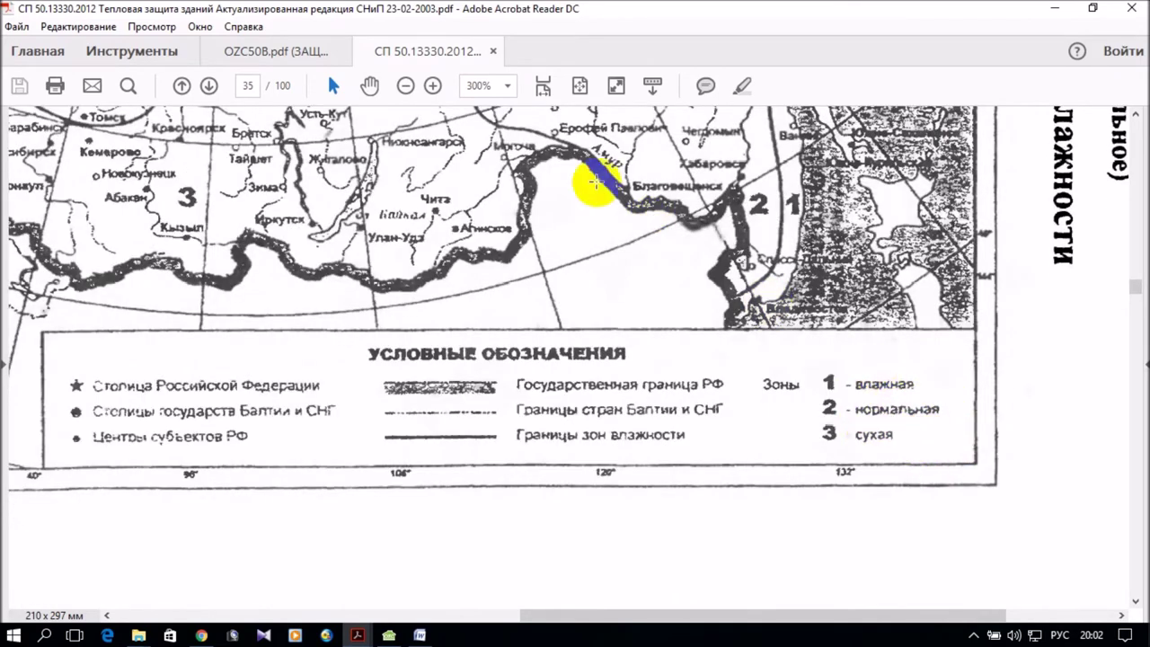
pyautogui.click(544, 88)
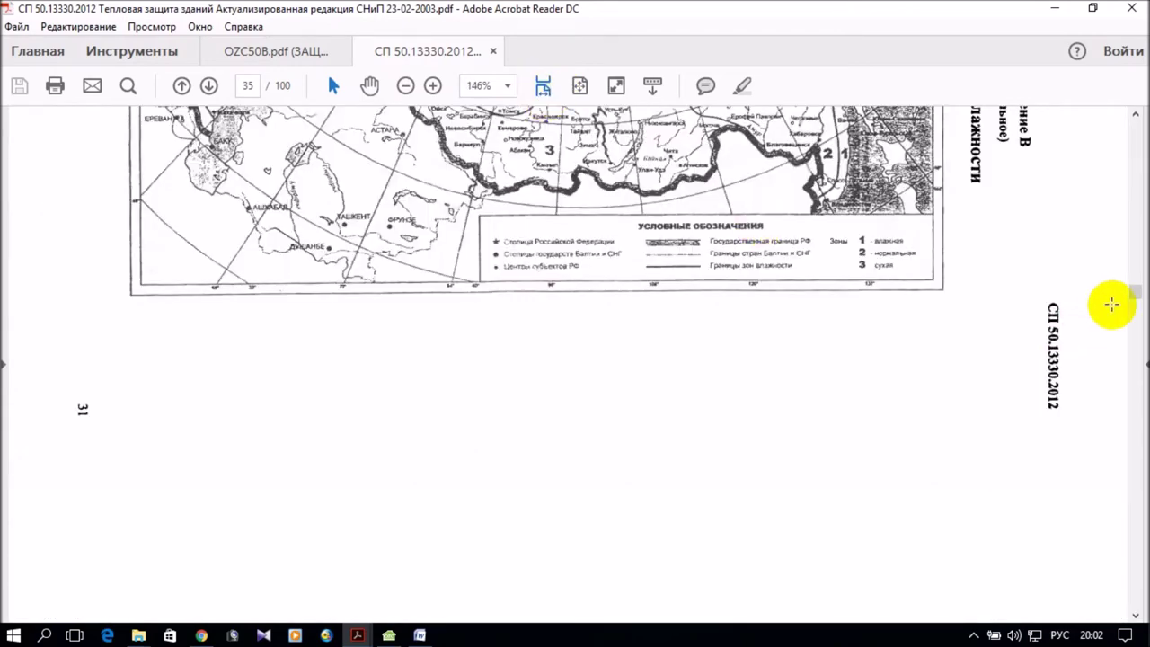
# Step: Return to the start of СП 50.13330.2012 and find Таблица 1, "Влажностный режим помещений зданий", in section 4.3
pyautogui.moveTo(1136, 297); pyautogui.dragTo(1124, 116)
pyautogui.scroll(-5, 1005, 252)
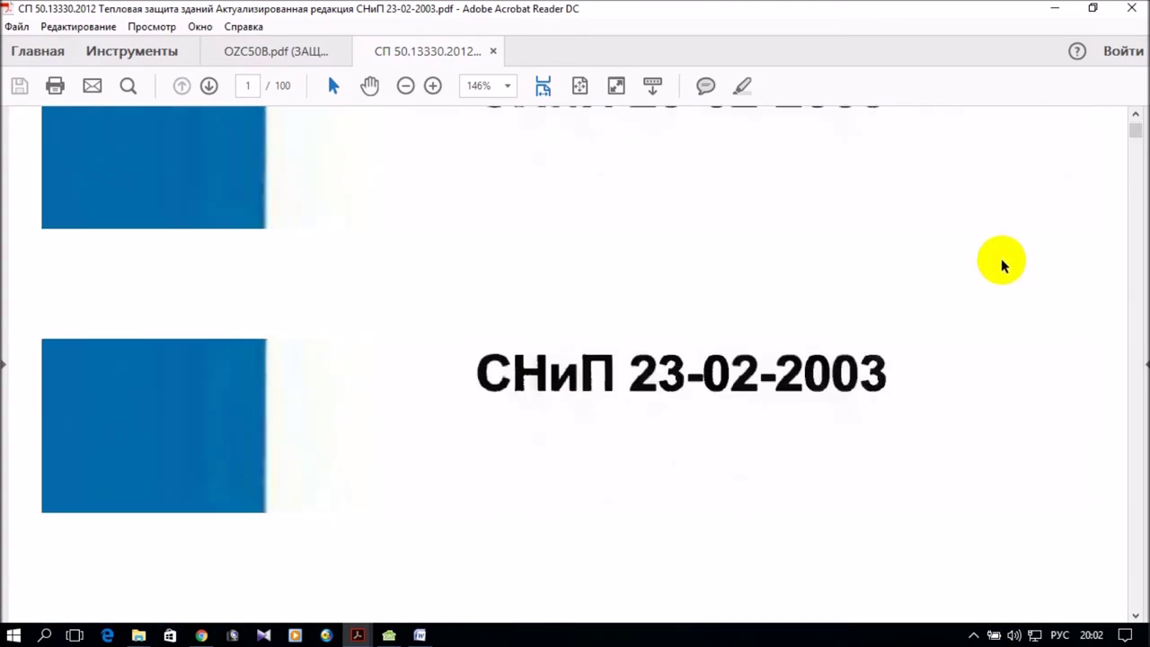
pyautogui.scroll(-10, 988, 239)
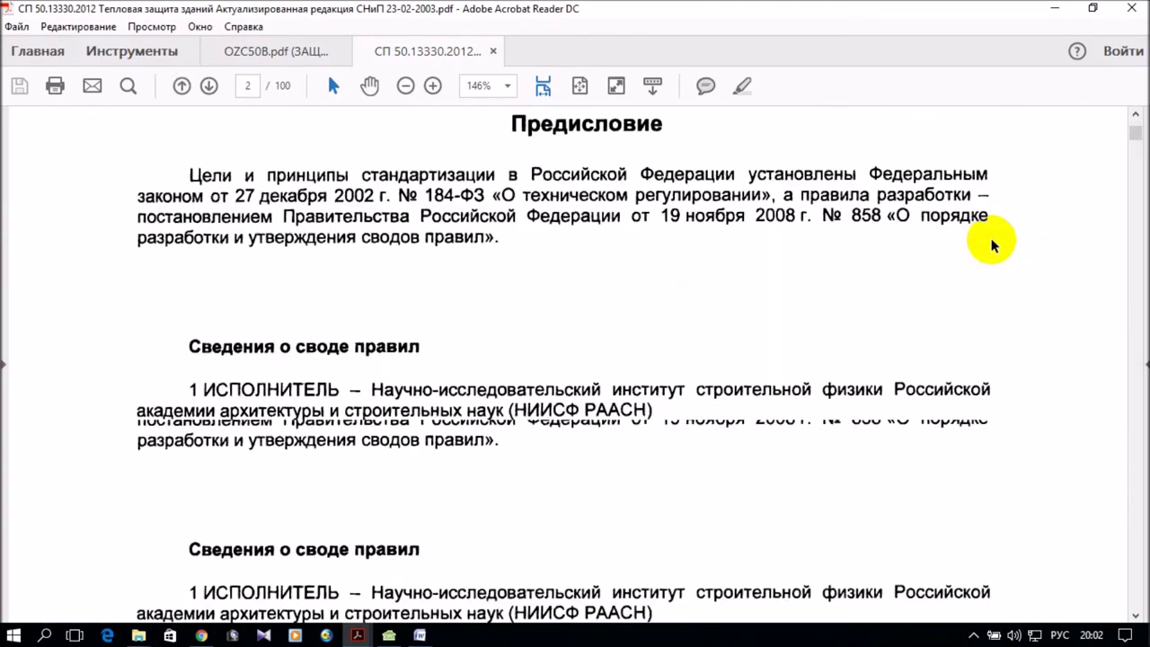
pyautogui.scroll(-10, 994, 254)
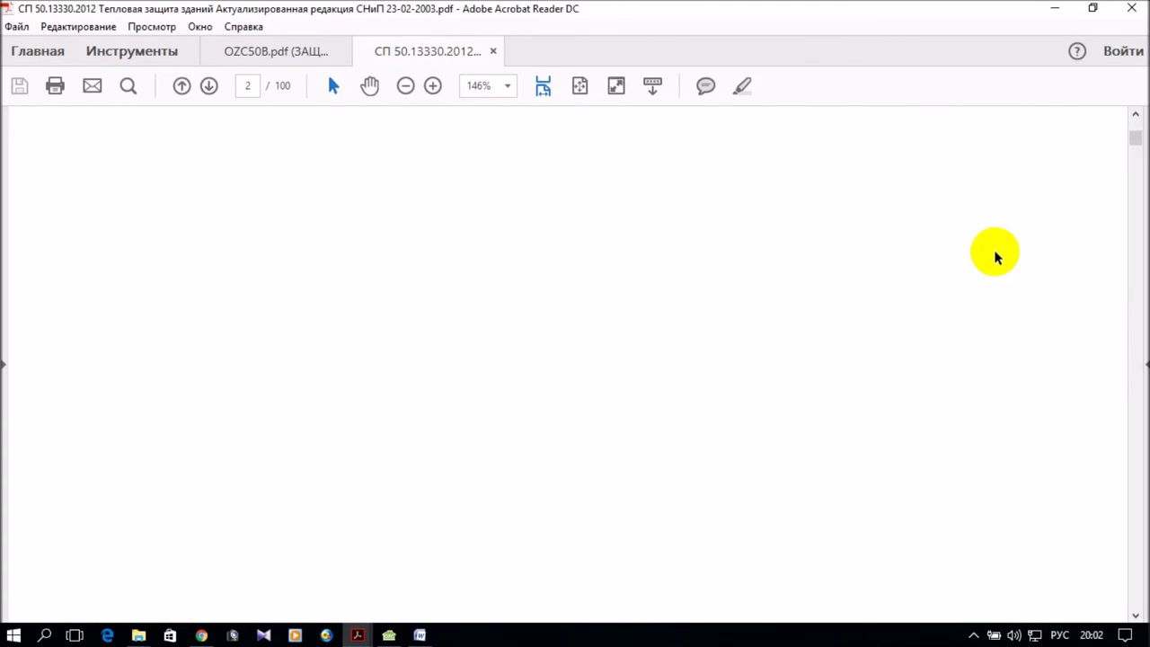
pyautogui.scroll(-10, 998, 254)
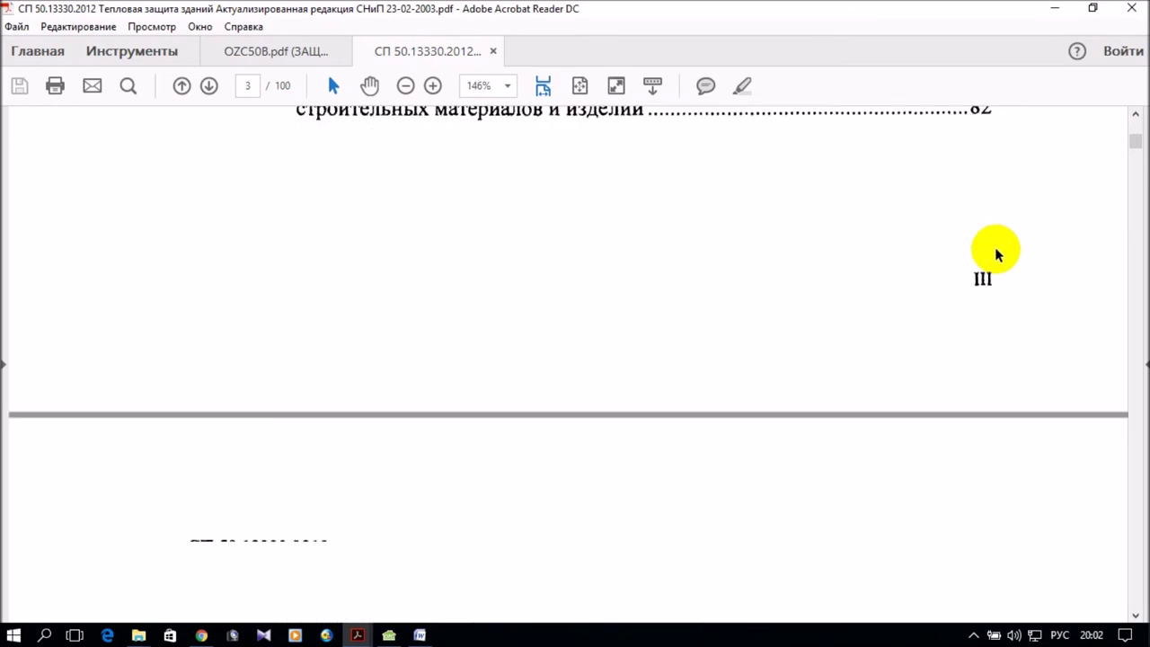
pyautogui.scroll(-10, 996, 253)
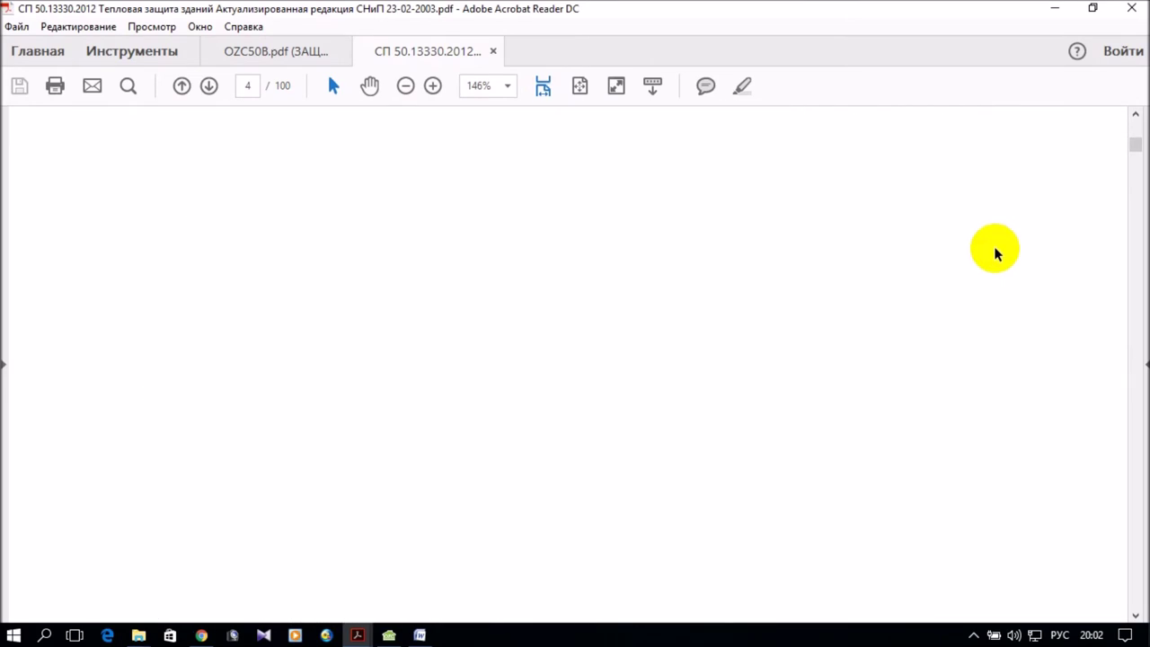
pyautogui.scroll(-10, 995, 255)
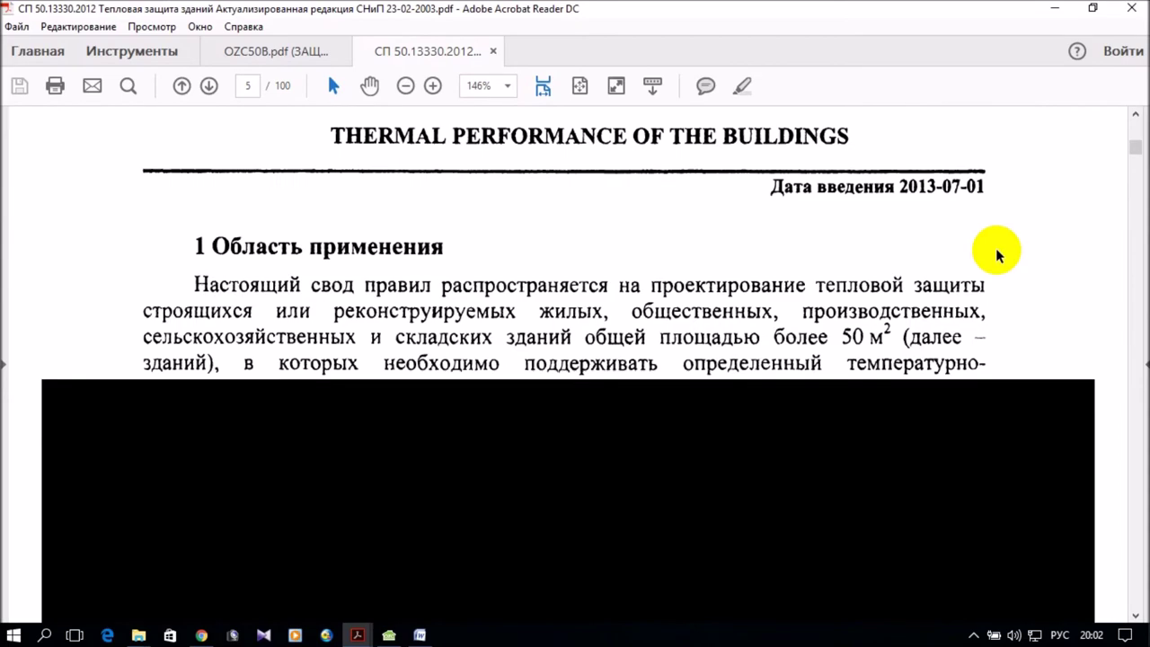
pyautogui.scroll(-15, 995, 254)
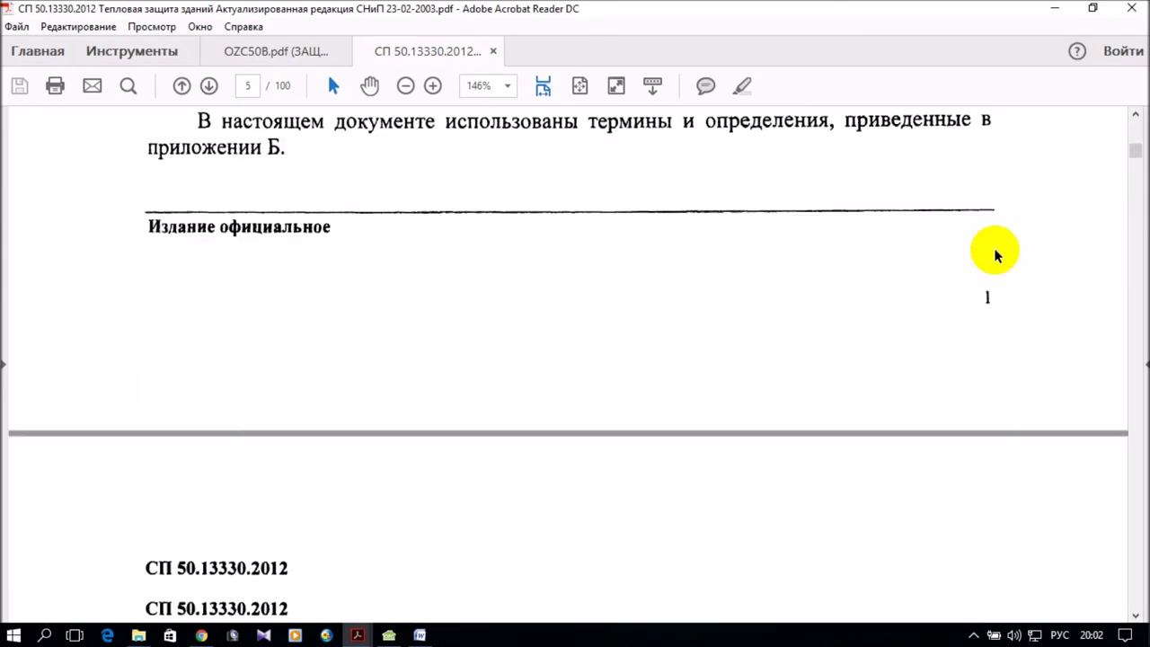
pyautogui.scroll(-5, 996, 251)
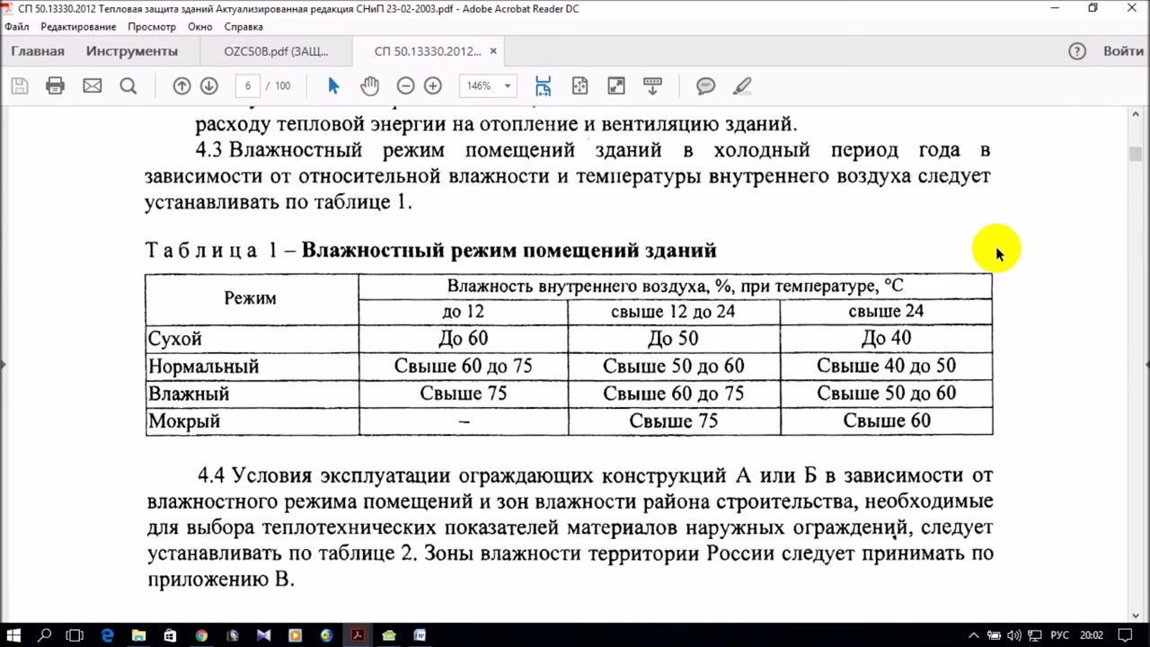
pyautogui.scroll(-1, 996, 248)
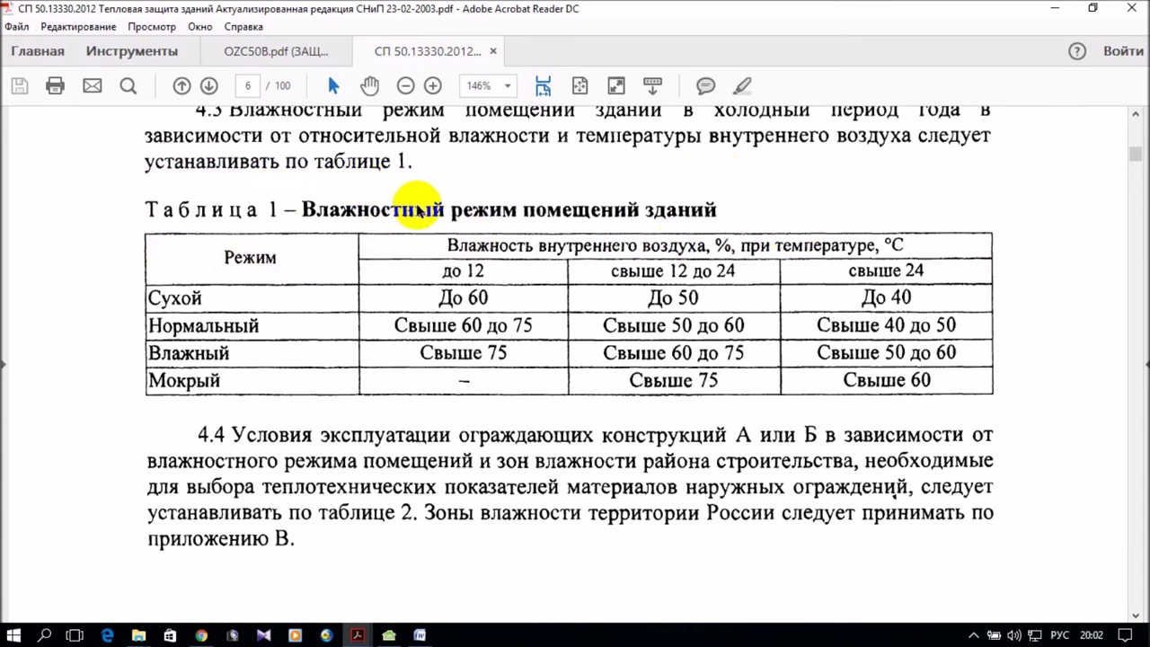
# Step: Read item 4.4 and examine the А and Б operating conditions in Таблица 2, "Условия эксплуатации ограждающих конструкций"
pyautogui.scroll(-4, 422, 216)
pyautogui.scroll(2, 426, 220)
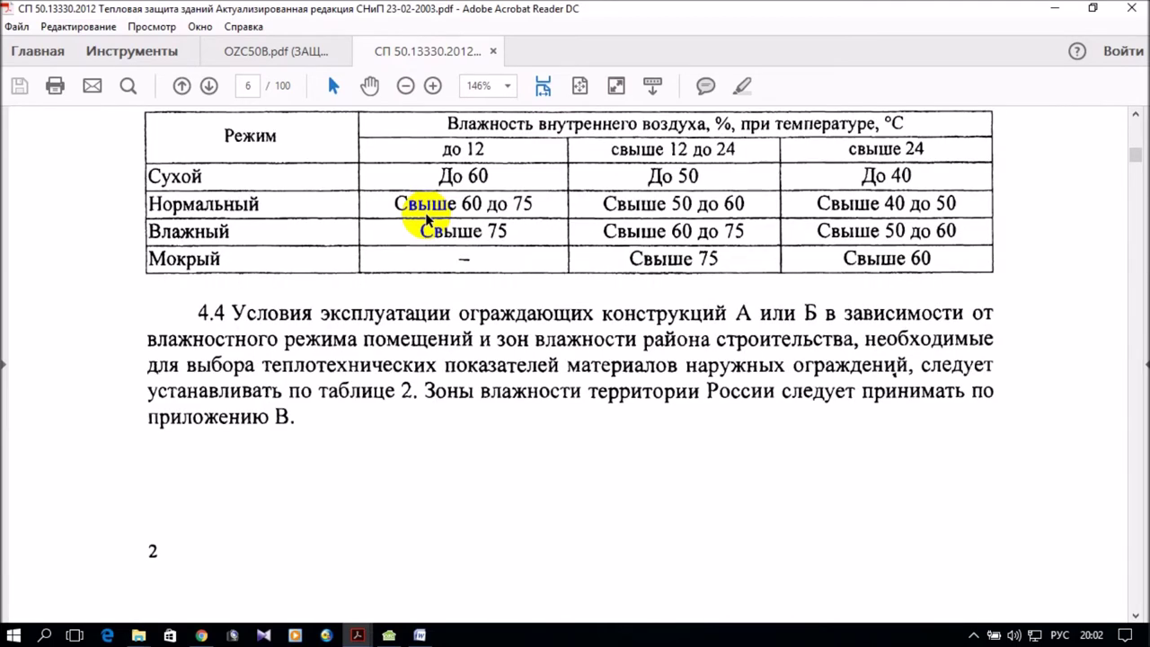
pyautogui.scroll(-10, 426, 219)
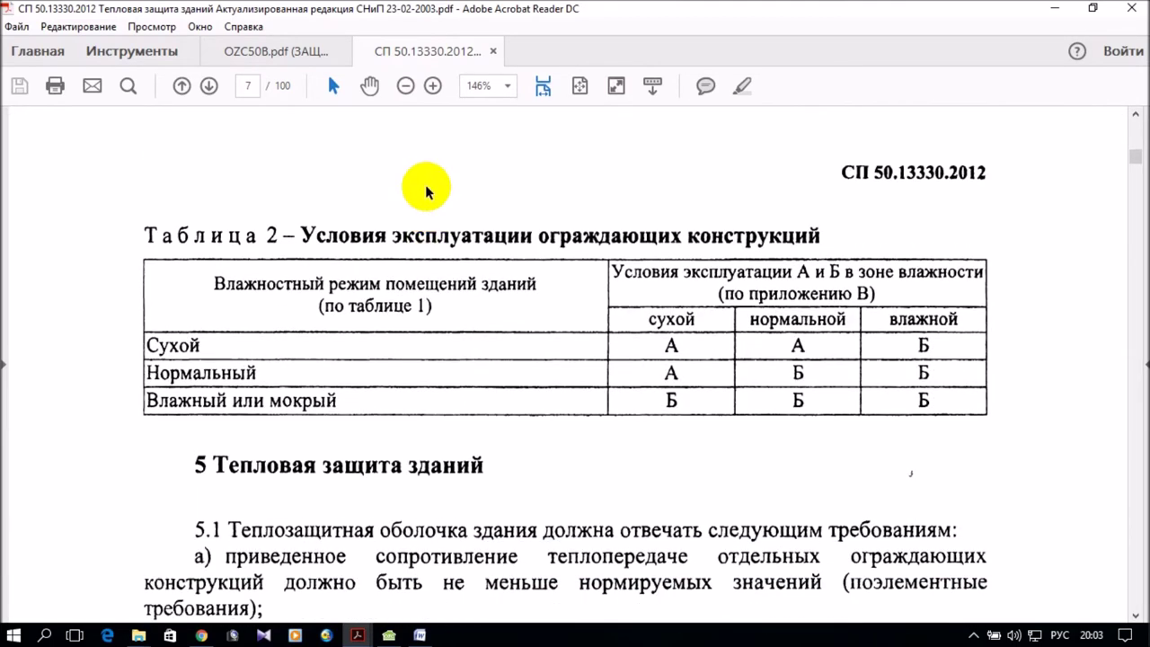
pyautogui.moveTo(820, 235); pyautogui.dragTo(799, 243)
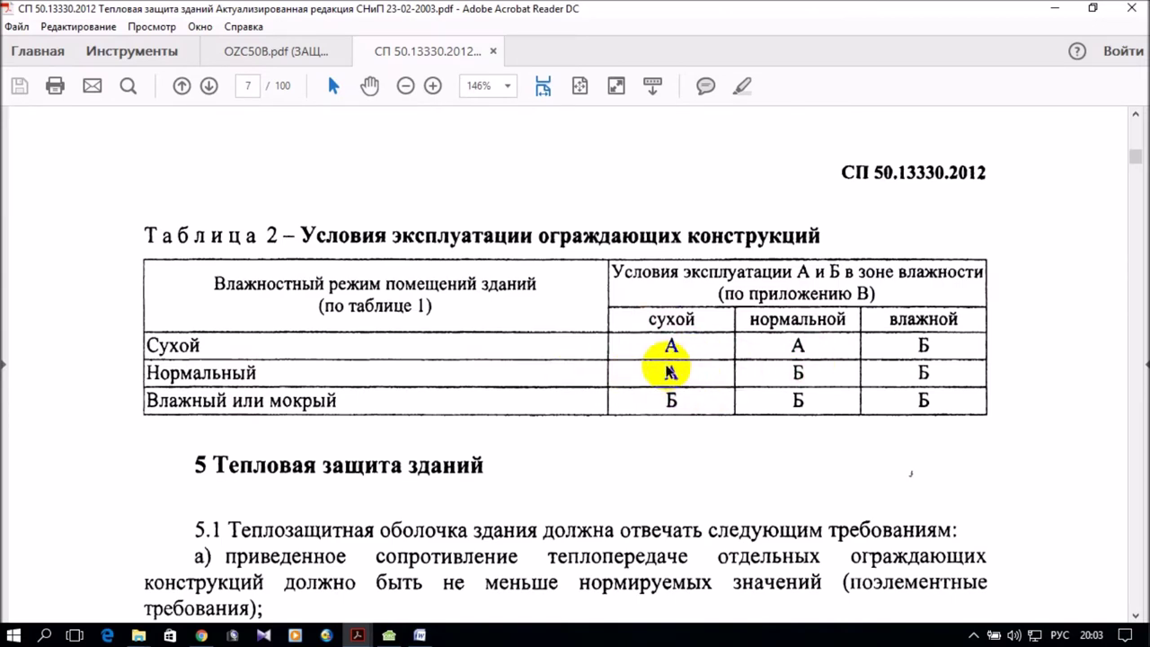
# Step: Switch to Oventrop OZC, widen the Символ column of the materials list and insert a blank material above КИРПИЧ-КЛ
pyautogui.click(388, 636)
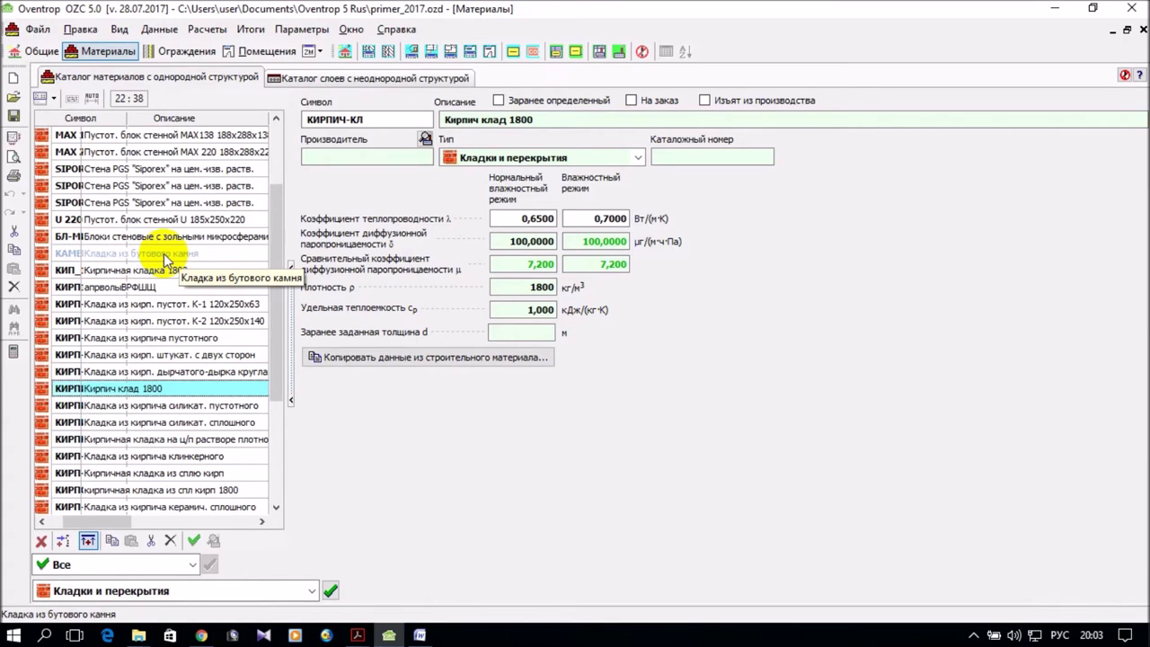
pyautogui.scroll(-2, 163, 254)
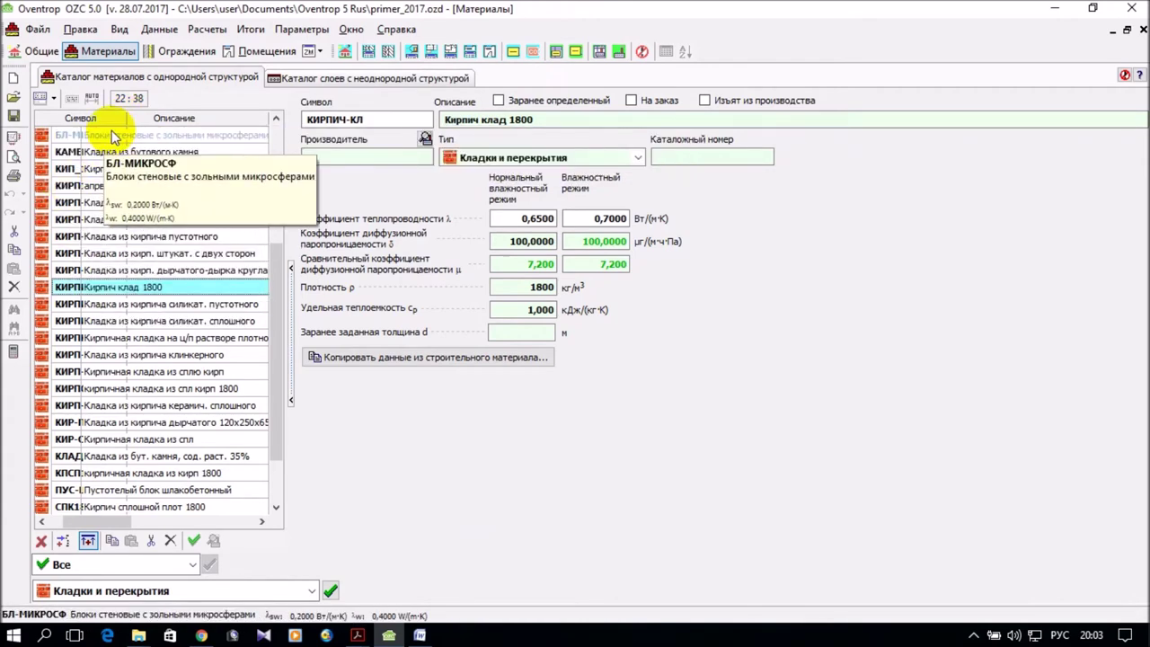
pyautogui.moveTo(123, 116); pyautogui.dragTo(157, 115)
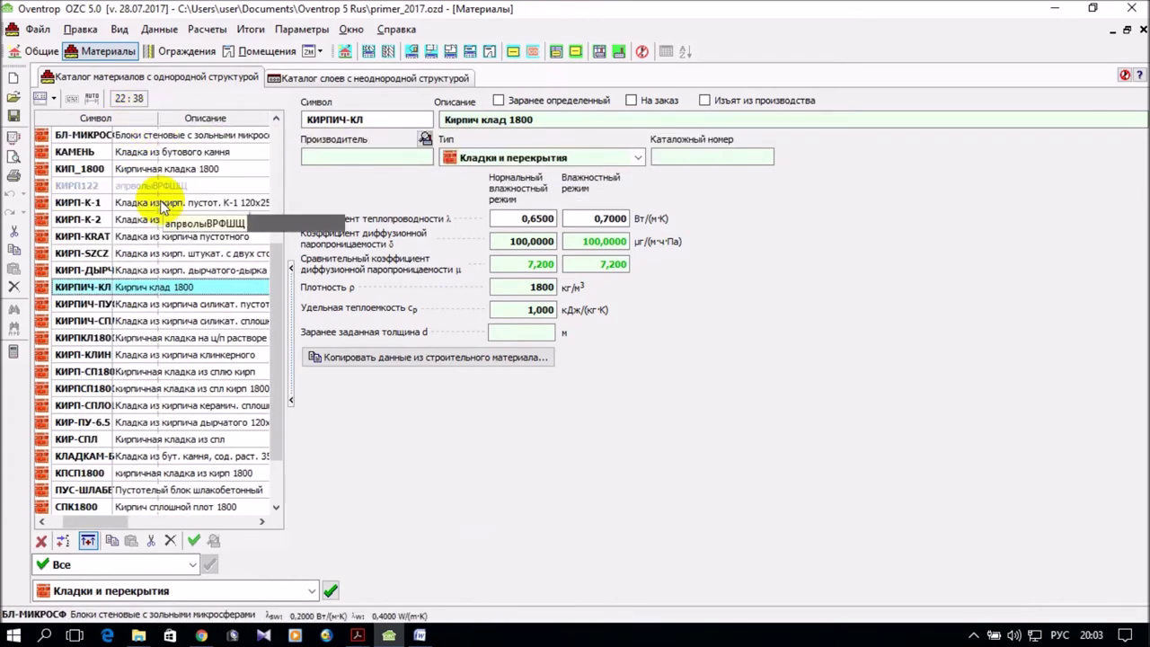
pyautogui.moveTo(159, 117); pyautogui.dragTo(167, 113)
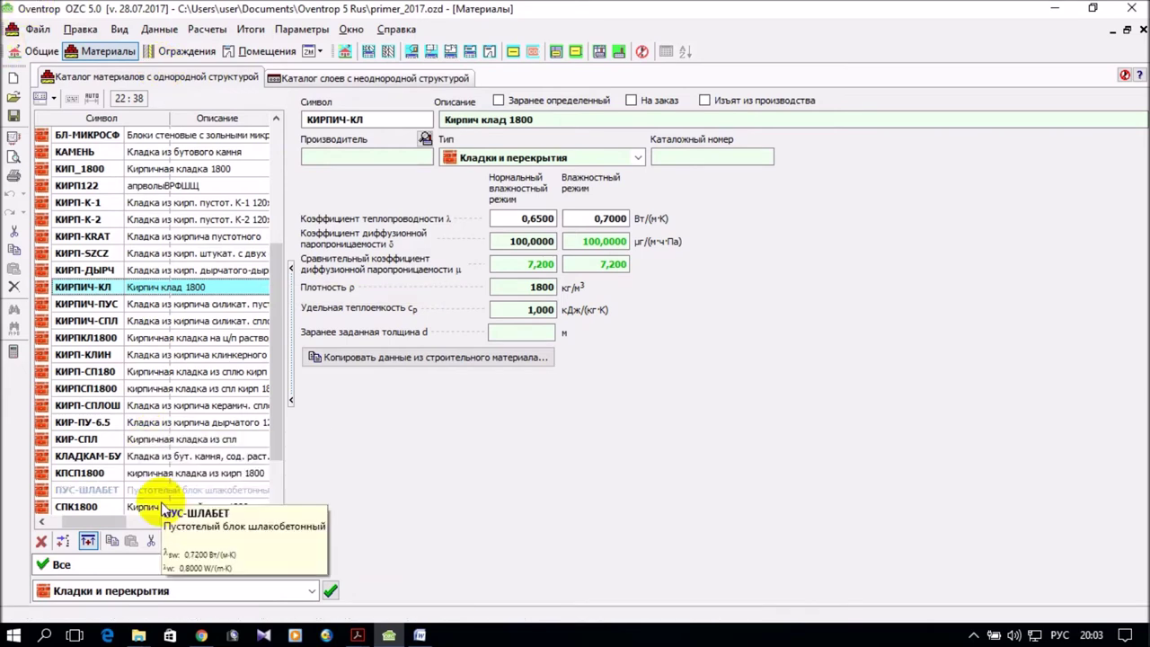
pyautogui.click(61, 541)
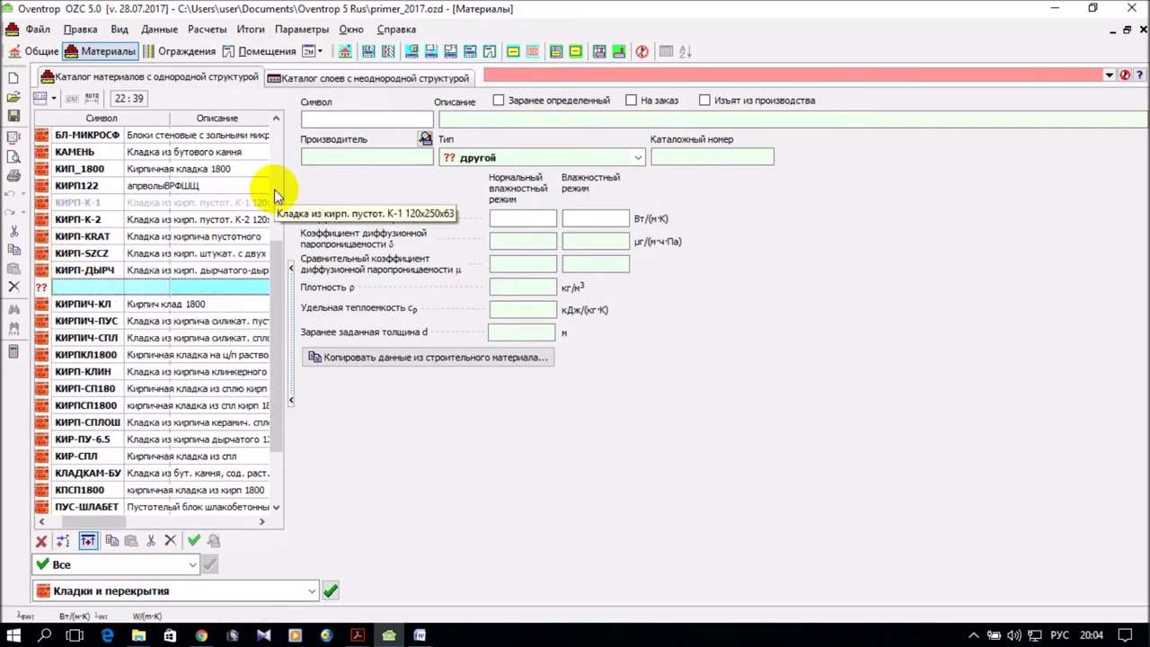
pyautogui.click(319, 119)
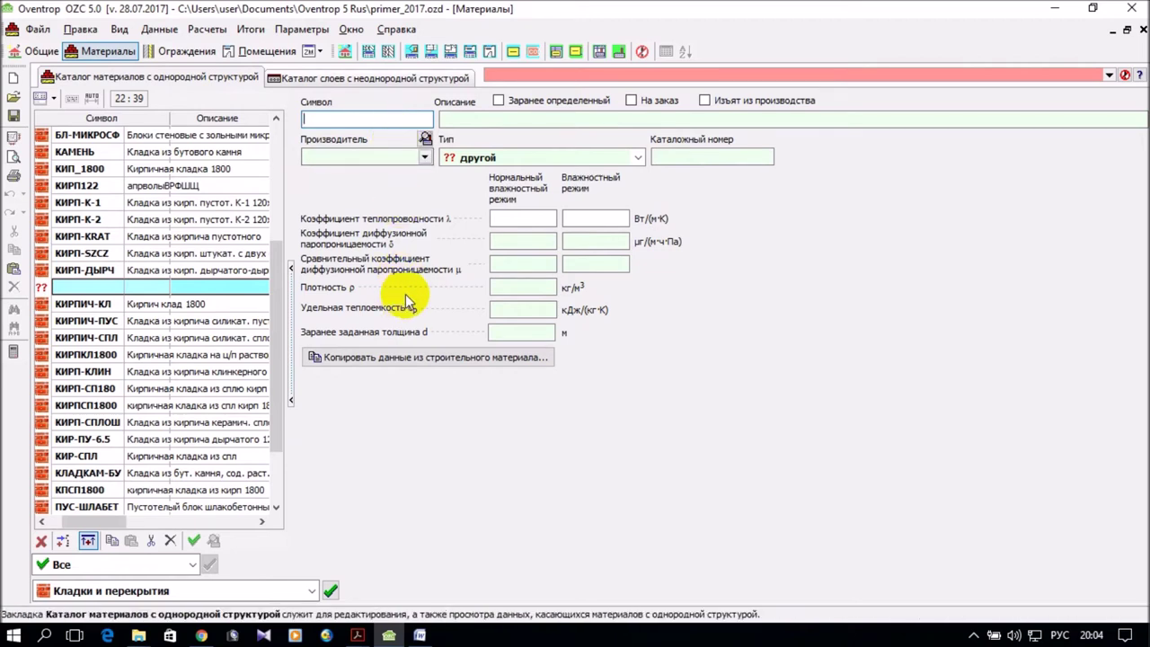
# Step: Switch to СП 50.13330.2012 in Adobe Acrobat Reader and examine row 180 of Таблица Т.1 for solid clay brick masonry
pyautogui.moveTo(407, 289)
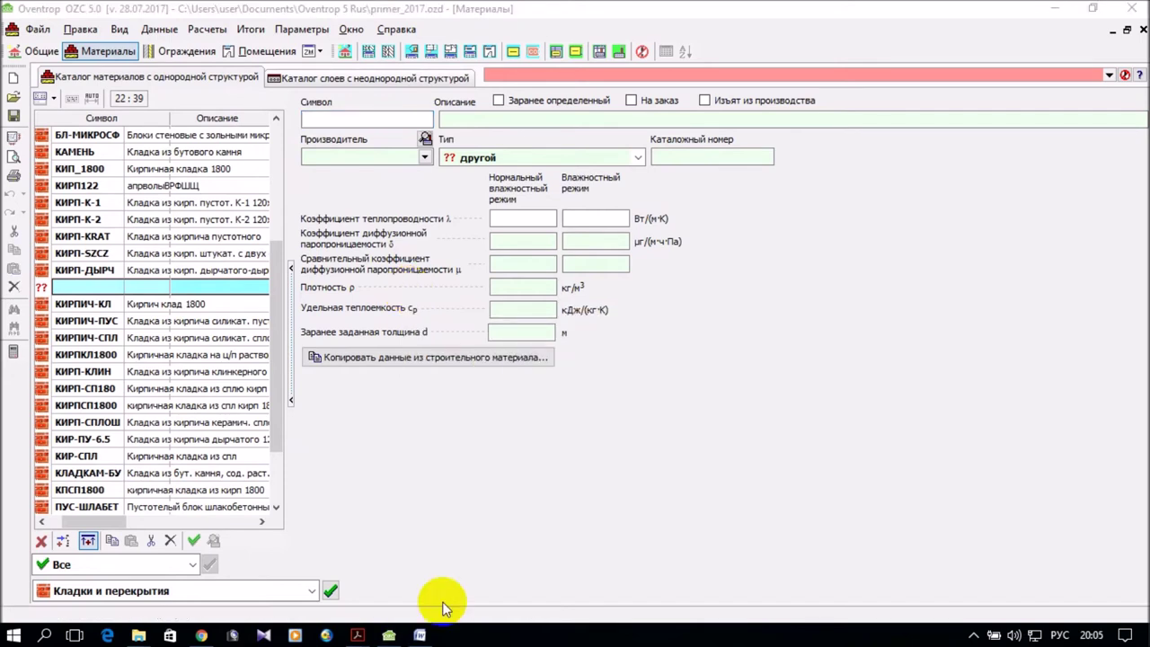
pyautogui.moveTo(360, 637)
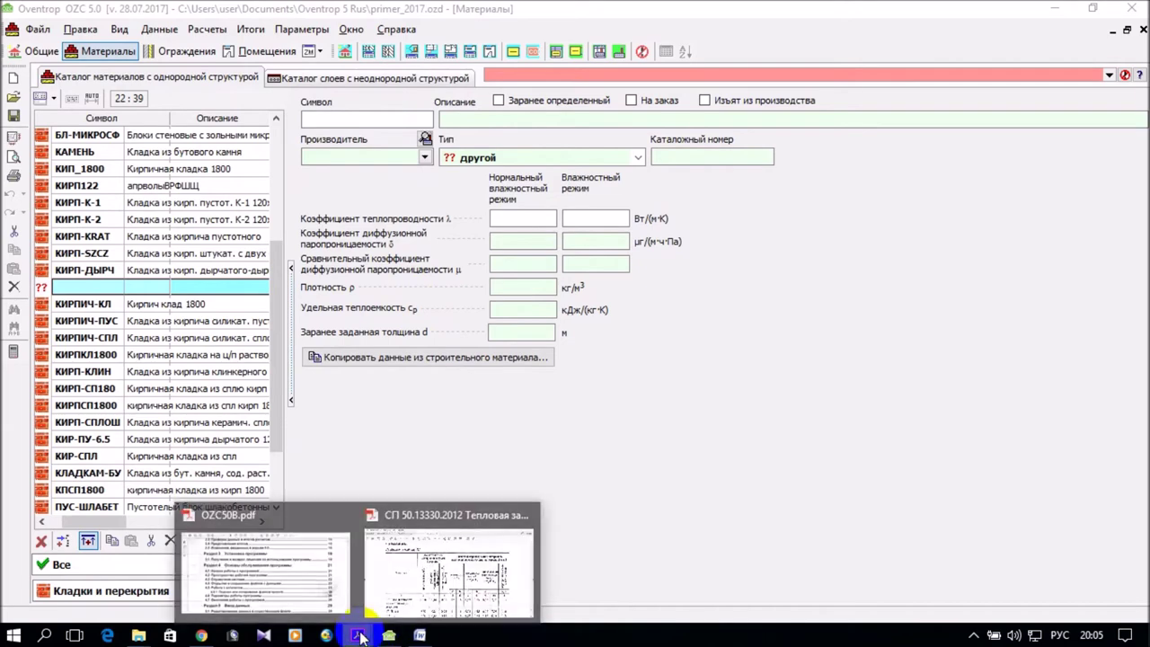
pyautogui.click(424, 577)
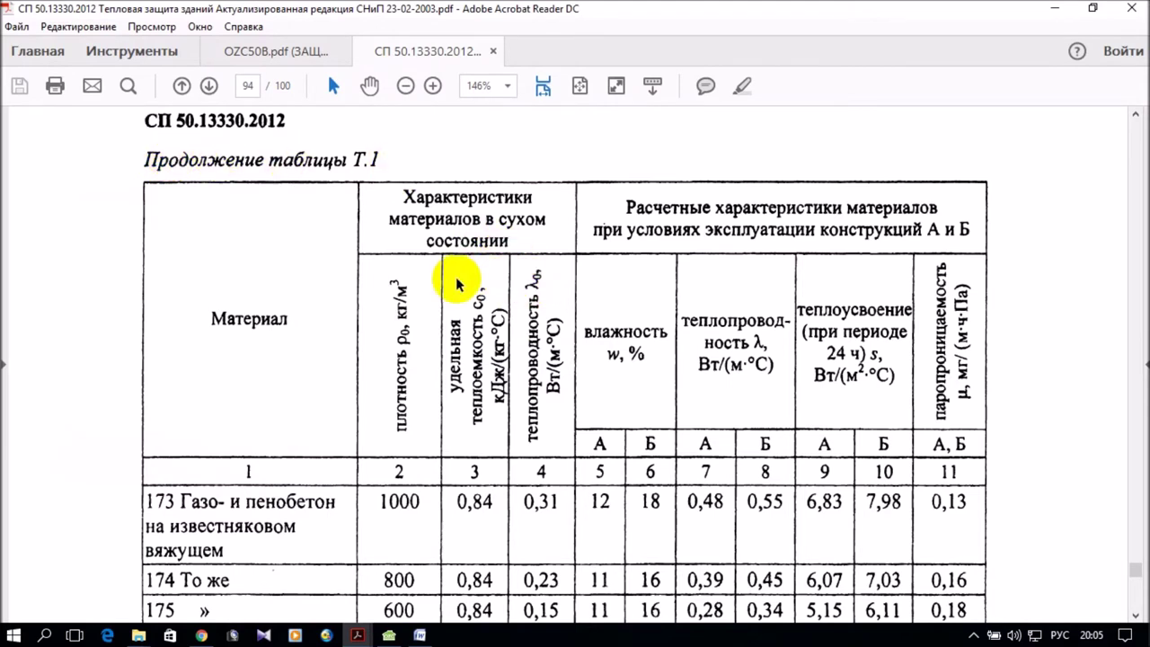
pyautogui.scroll(-3, 451, 301)
pyautogui.scroll(-7, 451, 306)
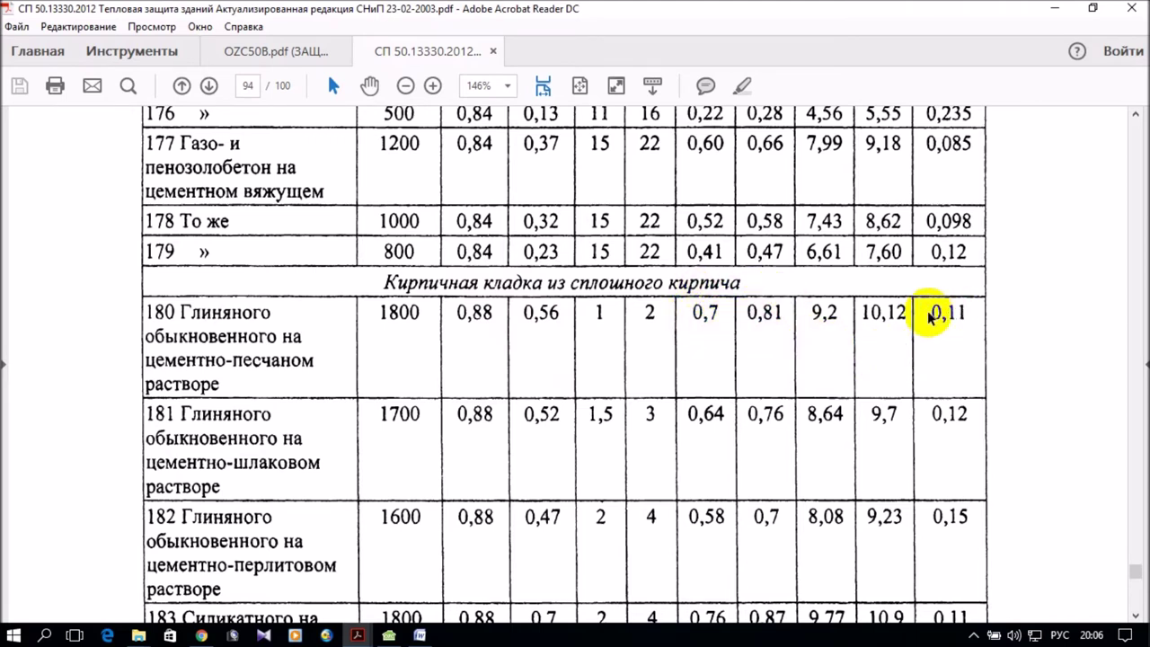
# Step: Switch back to Oventrop OZC and enter КПЦП1800 as the new material's symbol
pyautogui.click(388, 635)
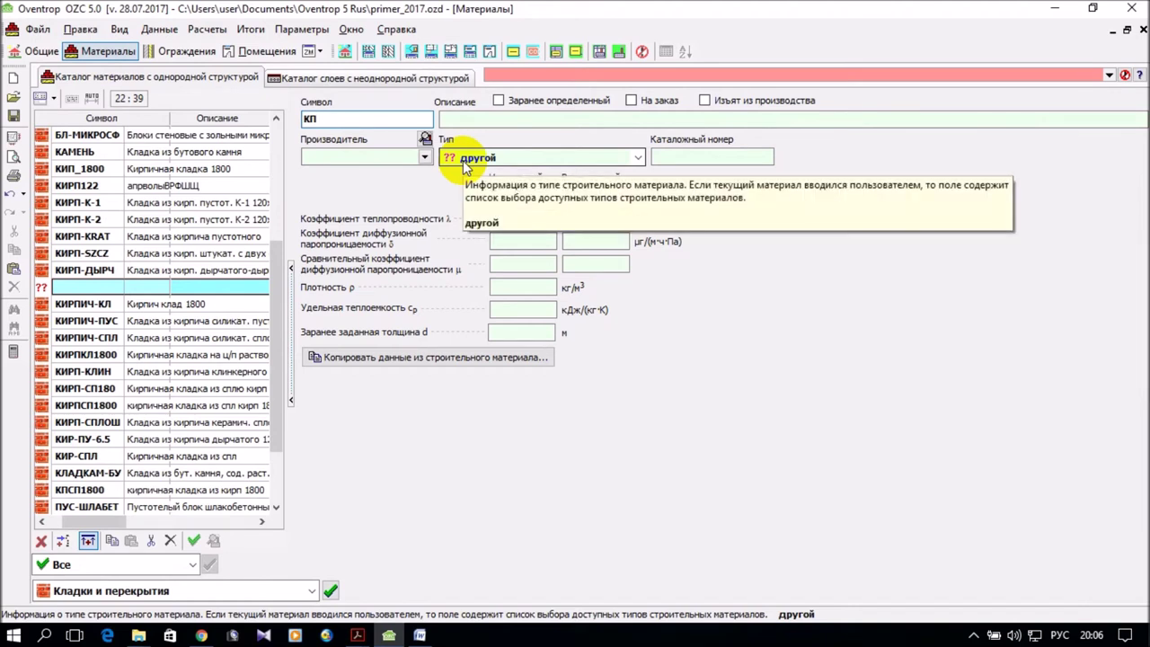
pyautogui.write('Ц')
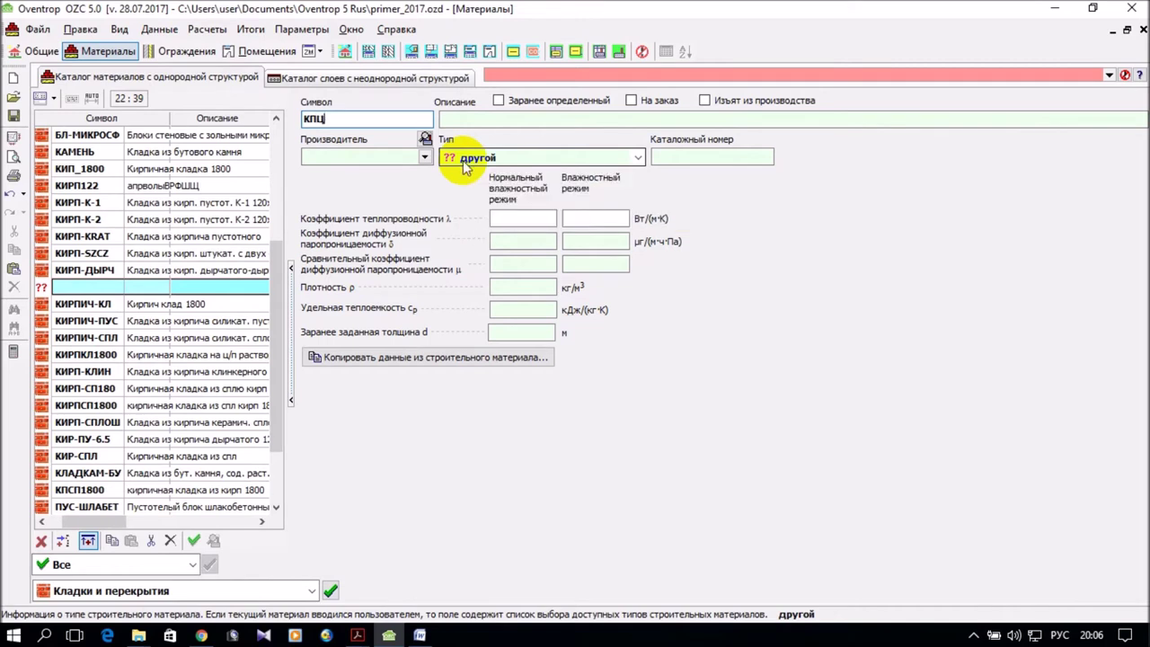
pyautogui.write('П1800')
# Step: Enter "Кирпич кладка из сплошного кирпича 1800" as the description of material КПЦП1800
pyautogui.click(485, 120)
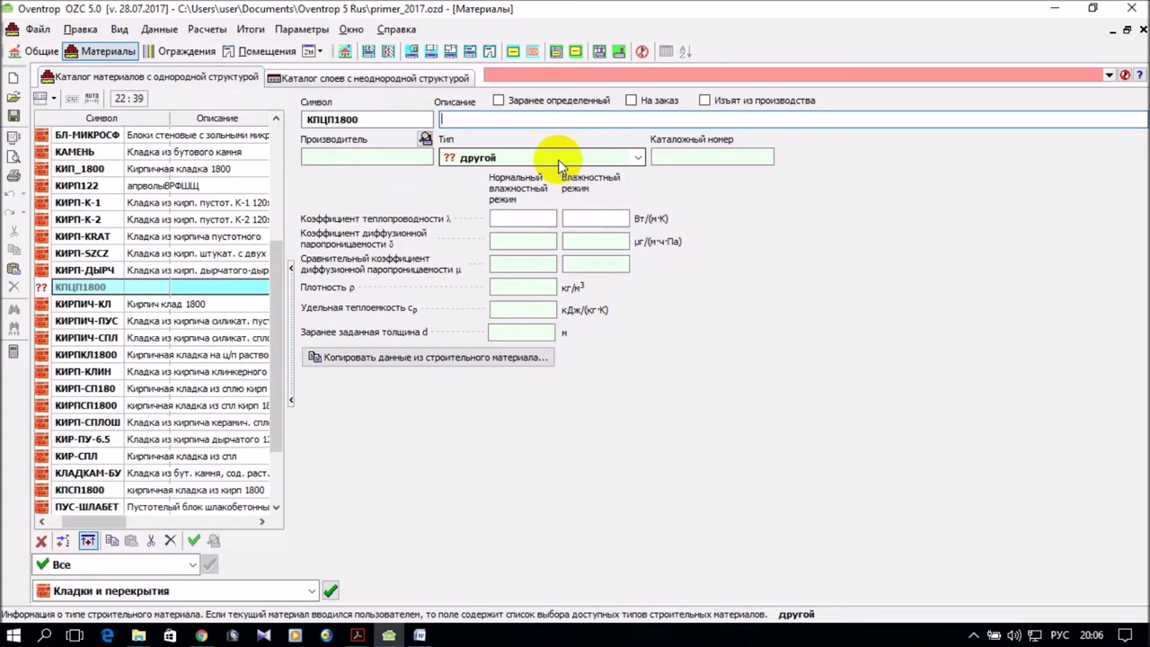
pyautogui.hotkey('alt', 'shift')
pyautogui.write('Кирпич кладка из сплошного кирпича')
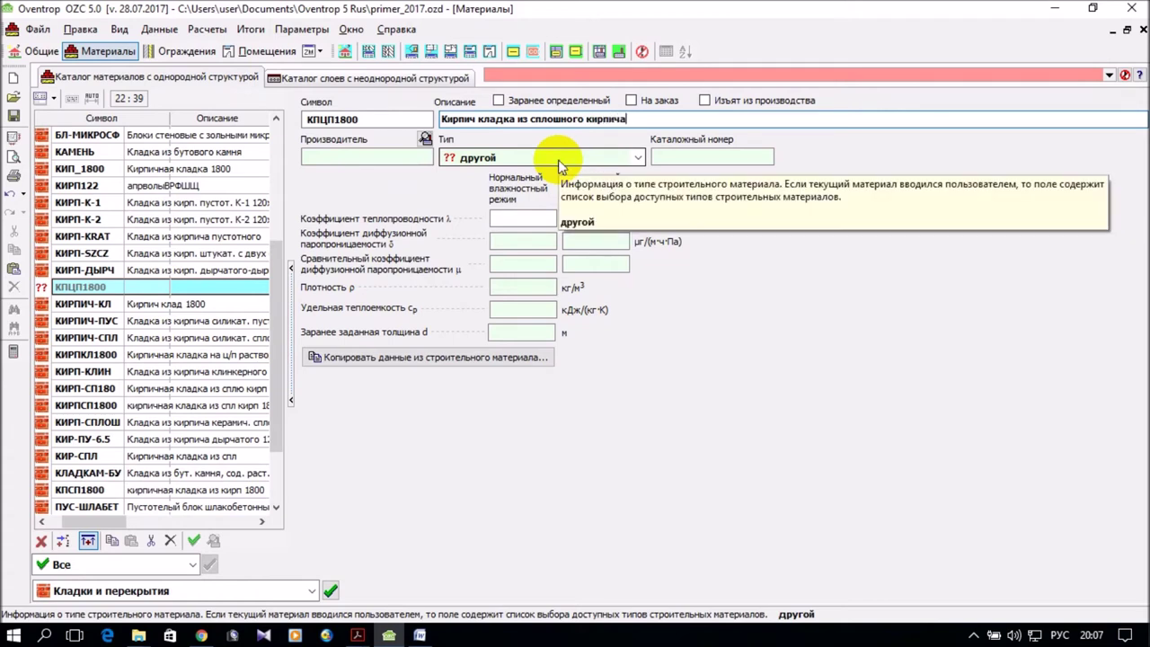
pyautogui.write('1')
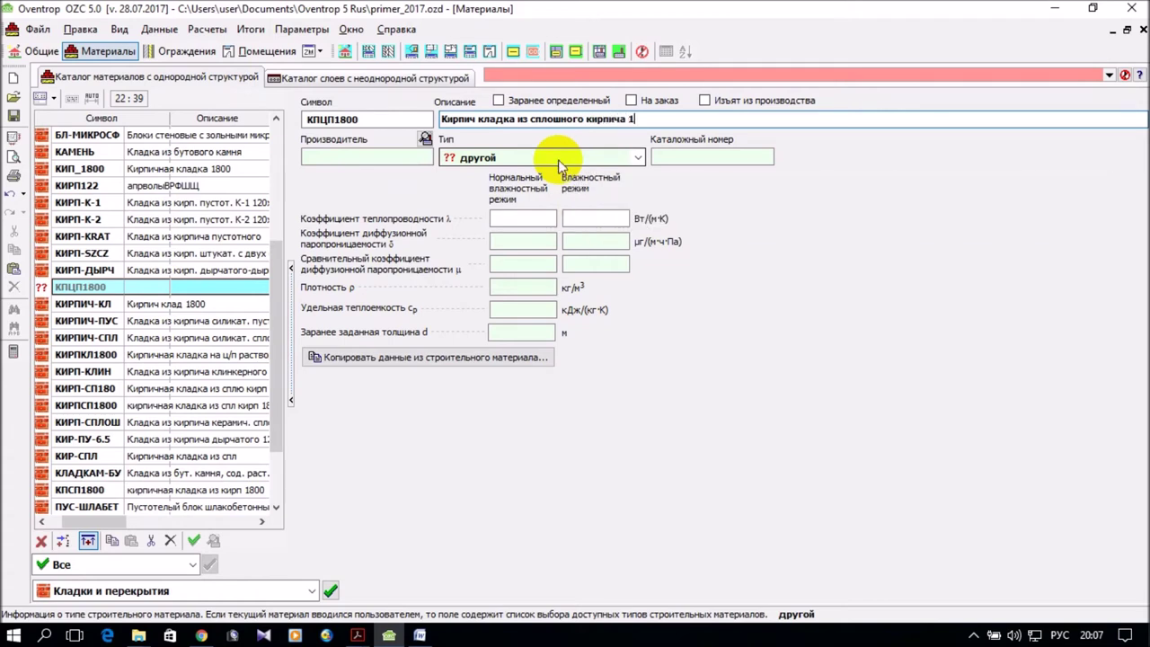
pyautogui.write('800')
pyautogui.click(739, 154)
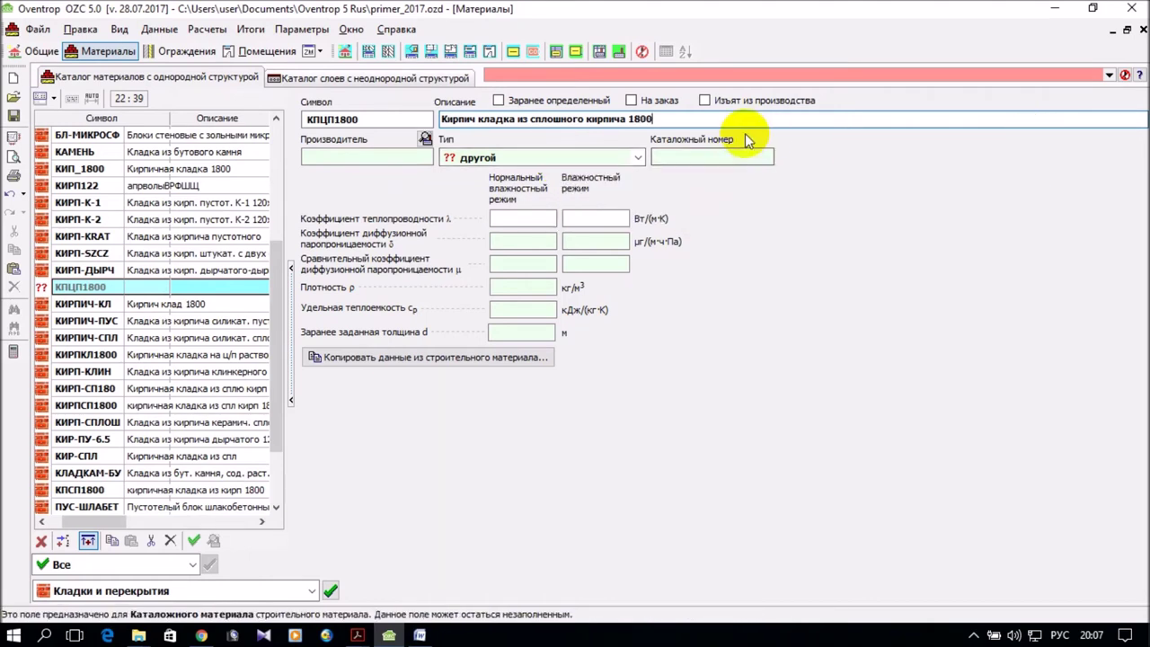
# Step: Set the type of material КПЦП1800 to "Кладки и перекрытия", leaving its manufacturer and catalogue number empty
pyautogui.click(419, 156)
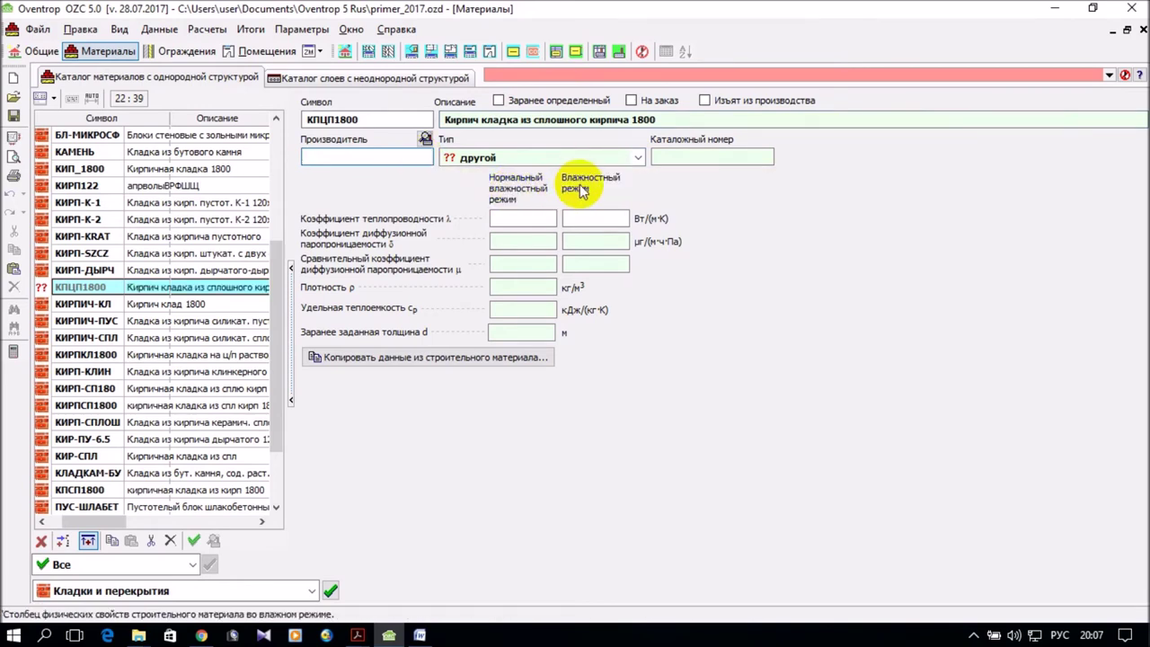
pyautogui.click(637, 156)
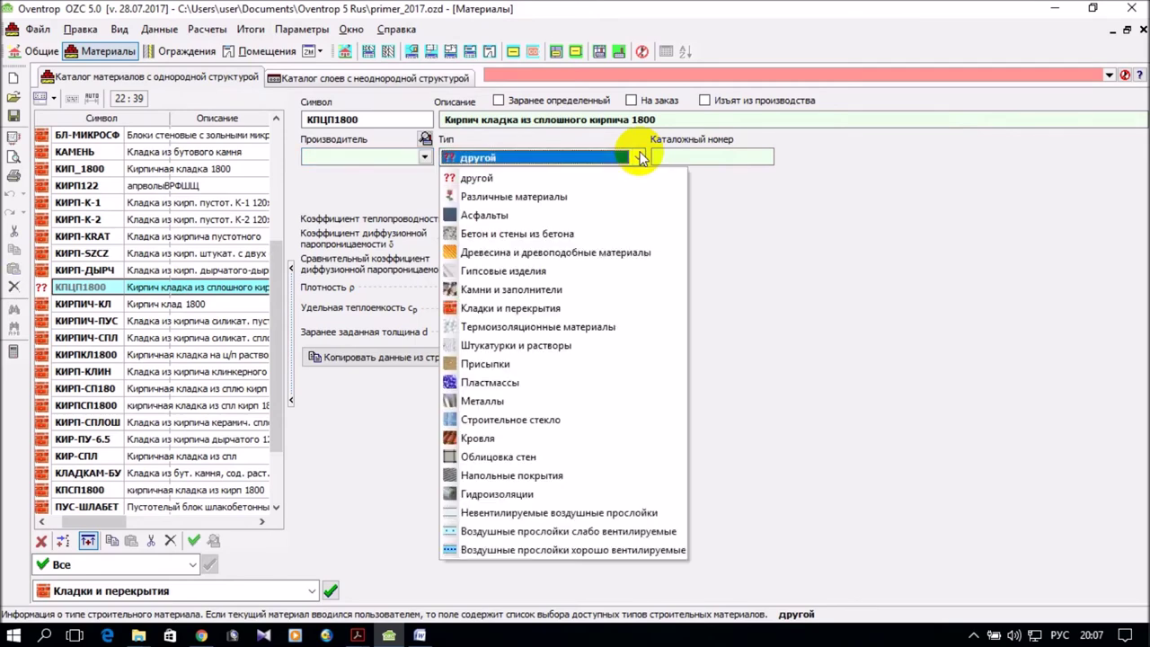
pyautogui.click(597, 309)
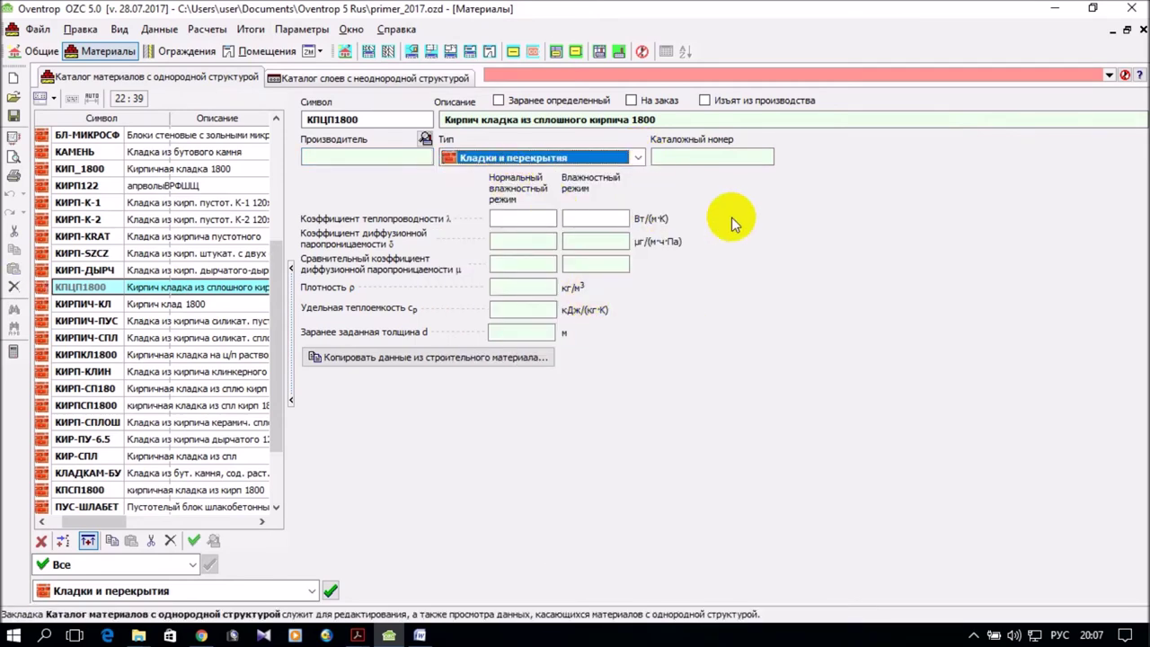
pyautogui.click(699, 159)
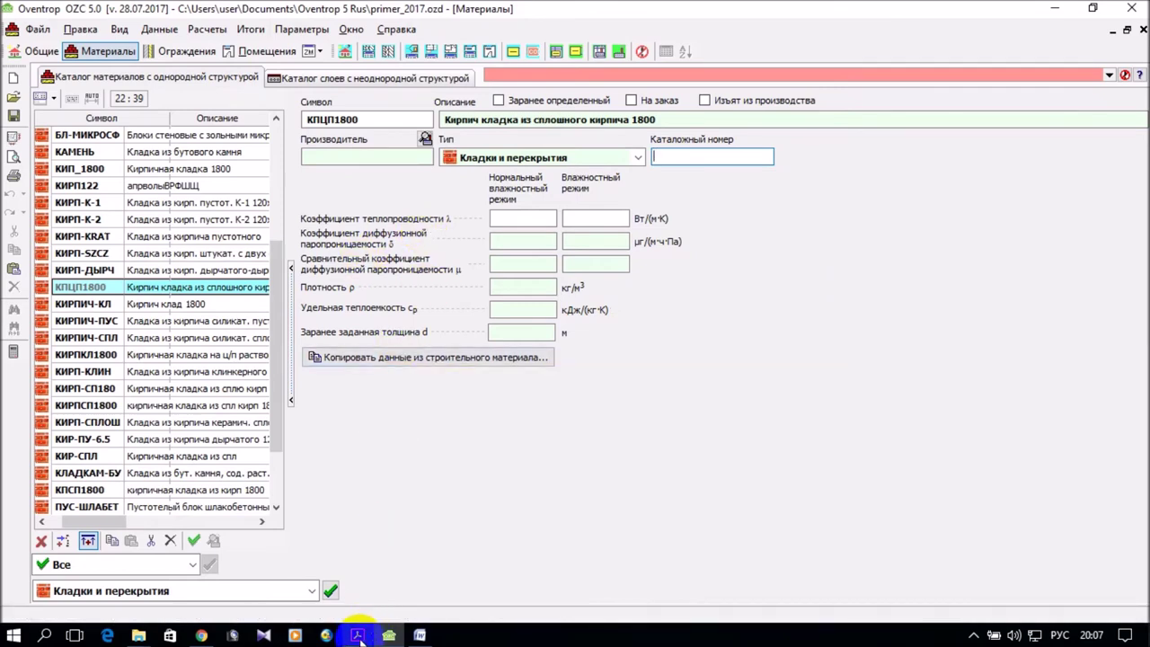
# Step: Consult row 180 in Adobe Acrobat Reader and, back in Oventrop OZC, set КПЦП1800's normal-regime thermal conductivity λ to 0,7 Вт/(м·К)
pyautogui.moveTo(359, 633)
pyautogui.click(399, 584)
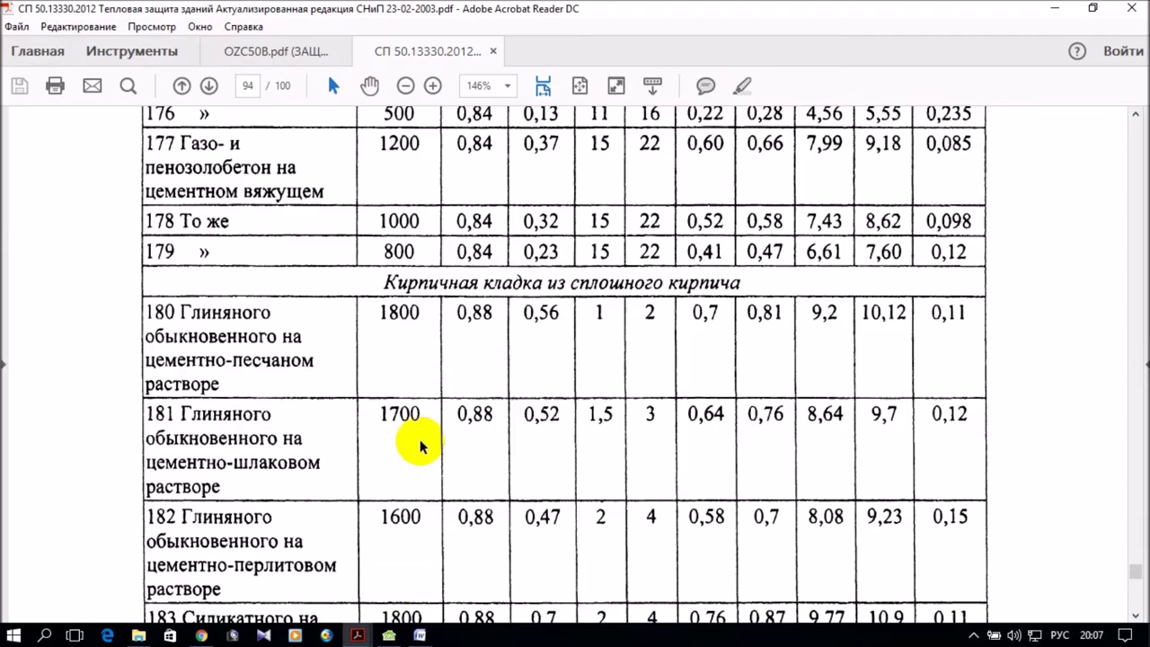
pyautogui.click(1055, 8)
pyautogui.click(542, 220)
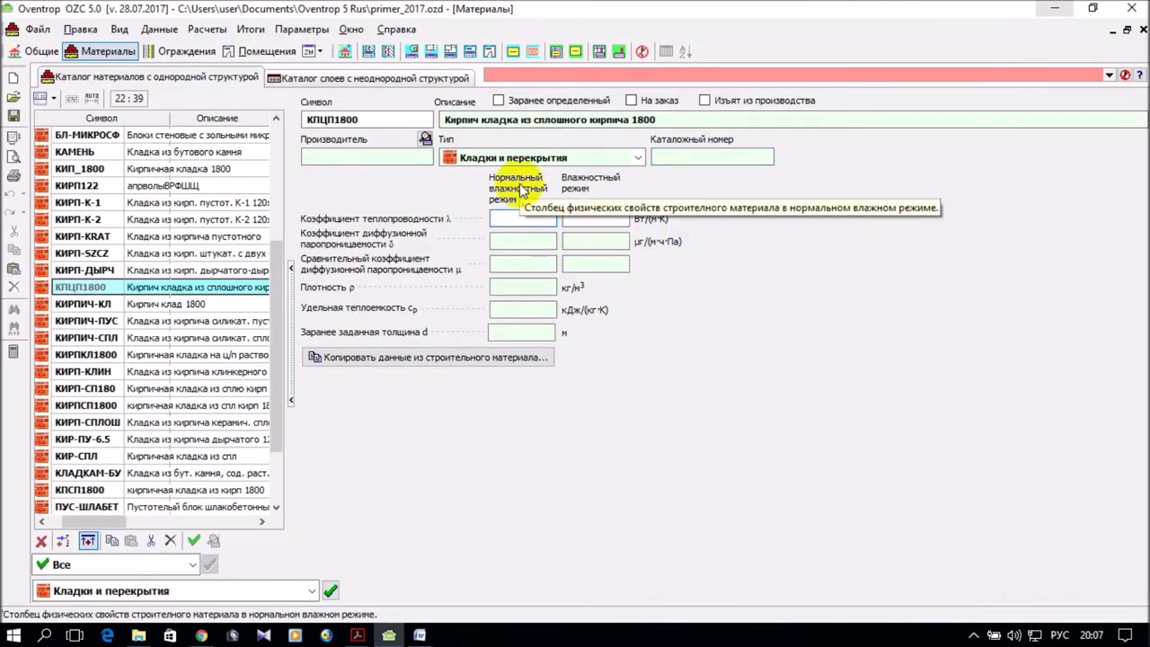
pyautogui.write('0')
pyautogui.write(',')
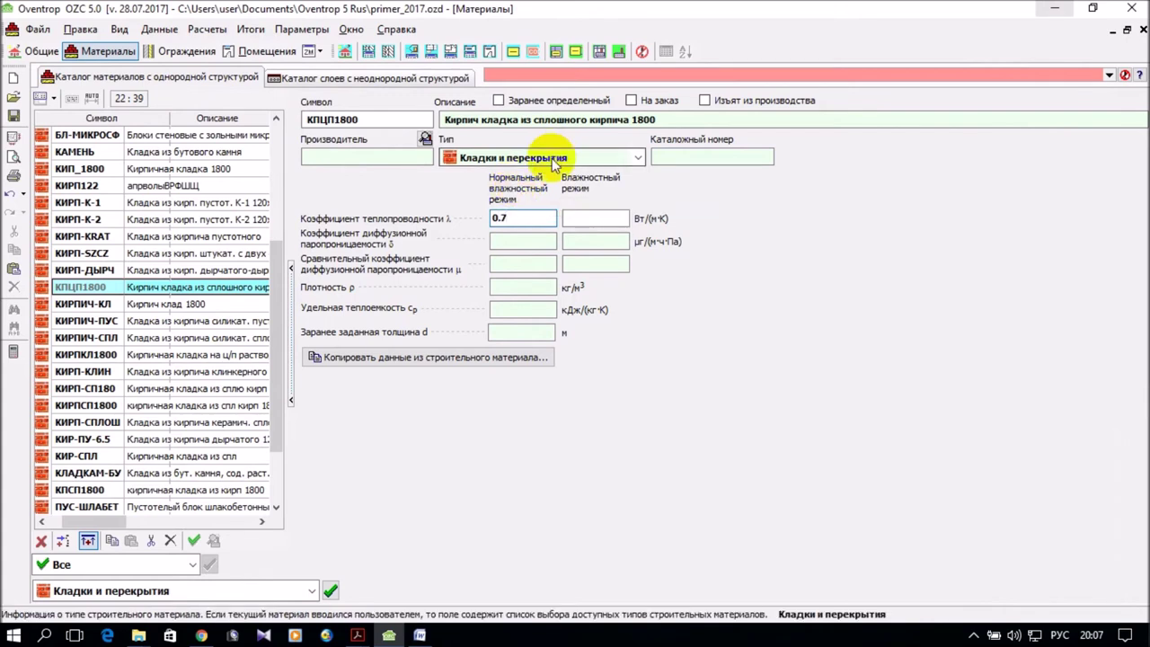
# Step: Recheck row 180 in Adobe Acrobat Reader and, back in Oventrop OZC, set КПЦП1800's humid-regime thermal conductivity λ to 0,81 Вт/(м·К)
pyautogui.click(584, 219)
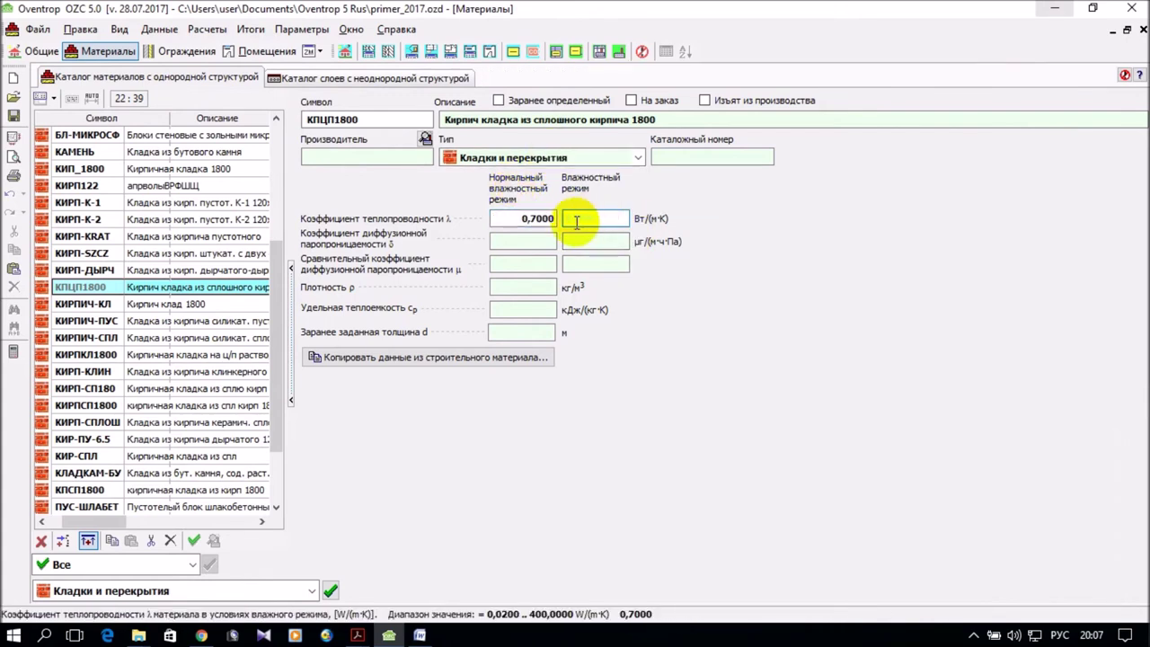
pyautogui.click(366, 636)
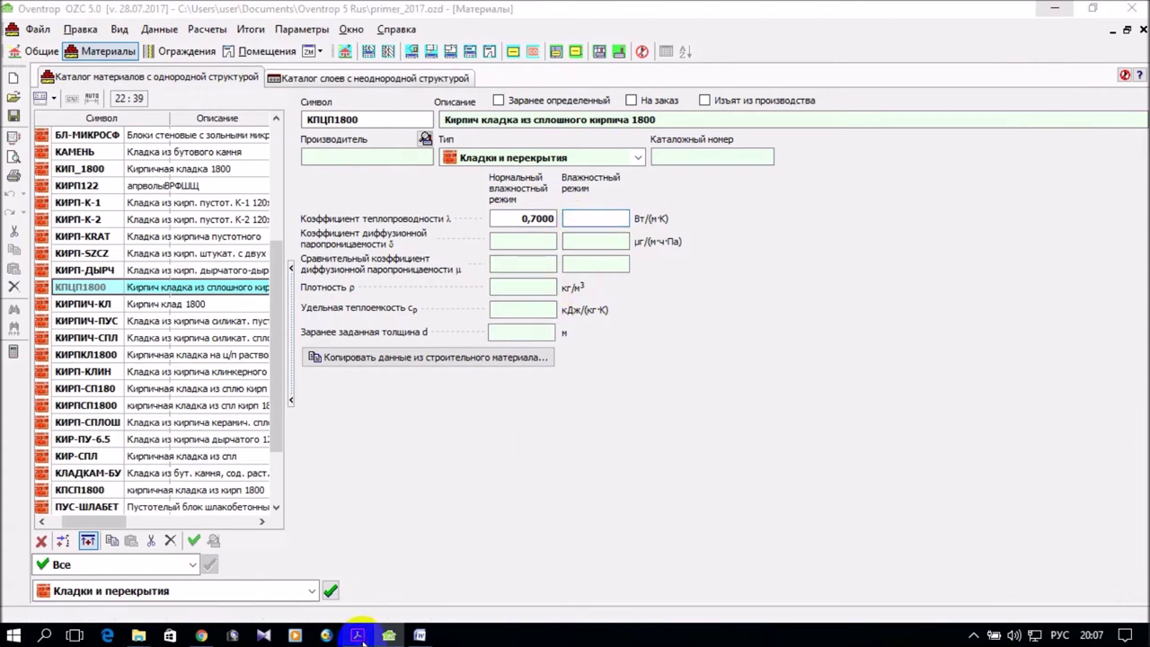
pyautogui.click(423, 580)
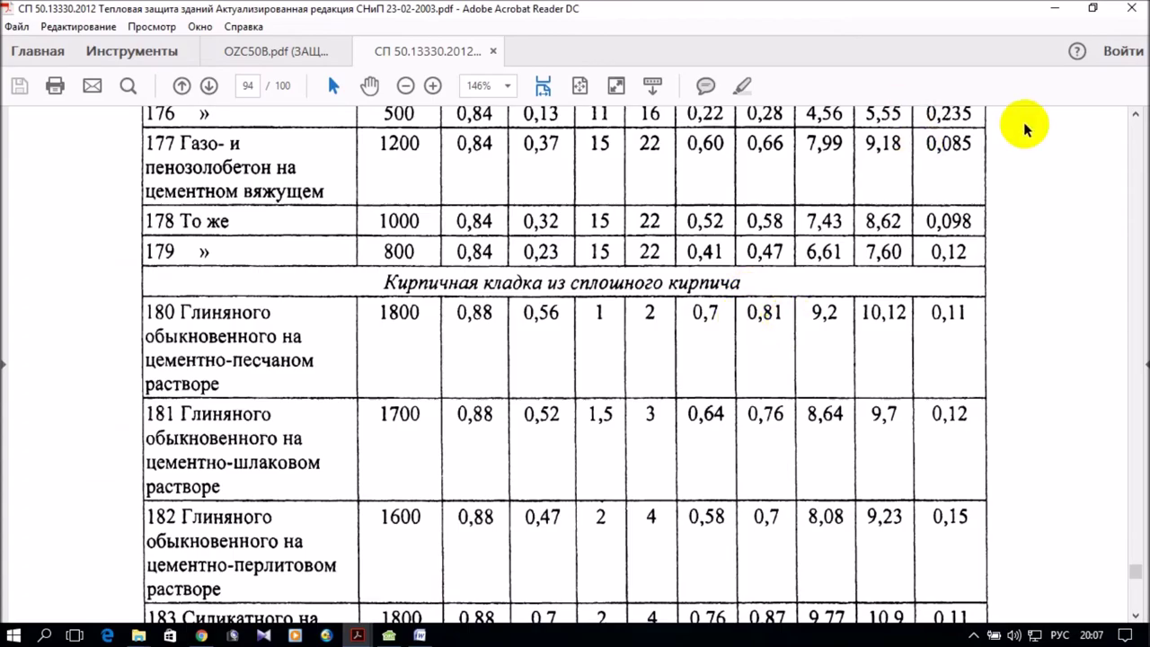
pyautogui.click(1054, 13)
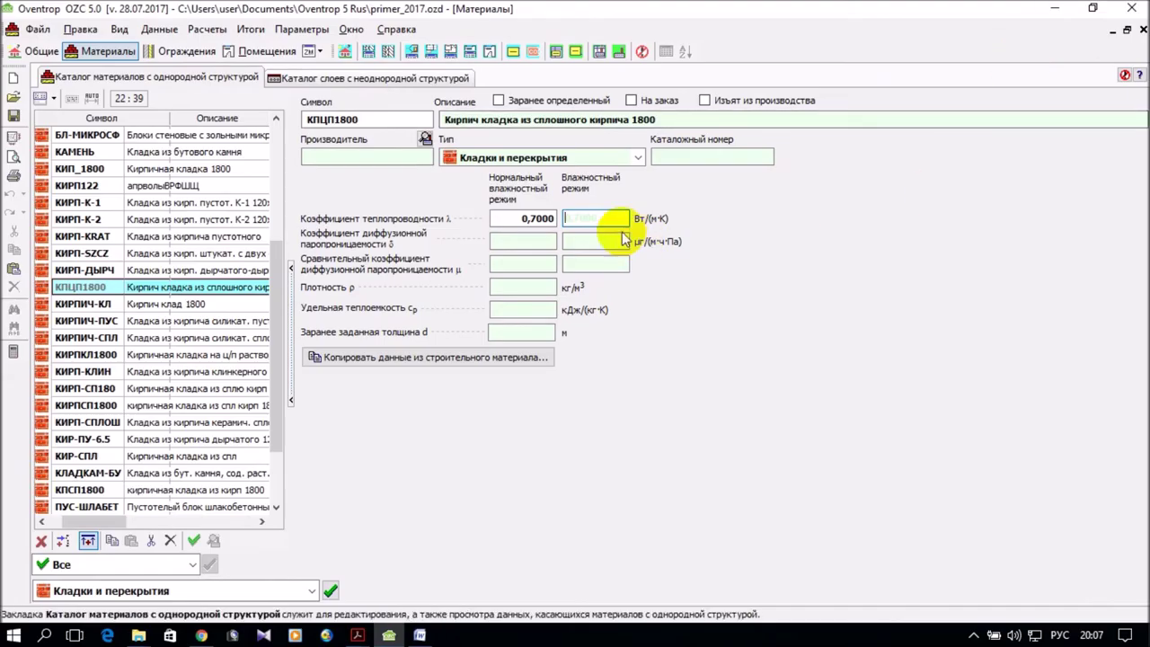
pyautogui.write('0')
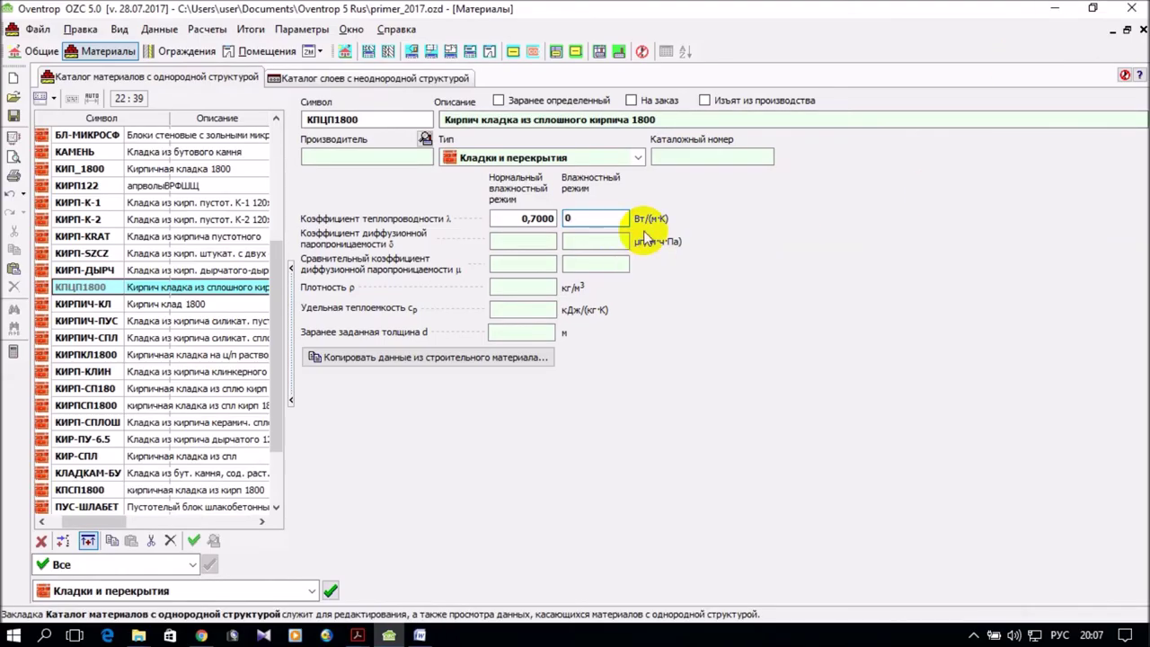
pyautogui.write('.')
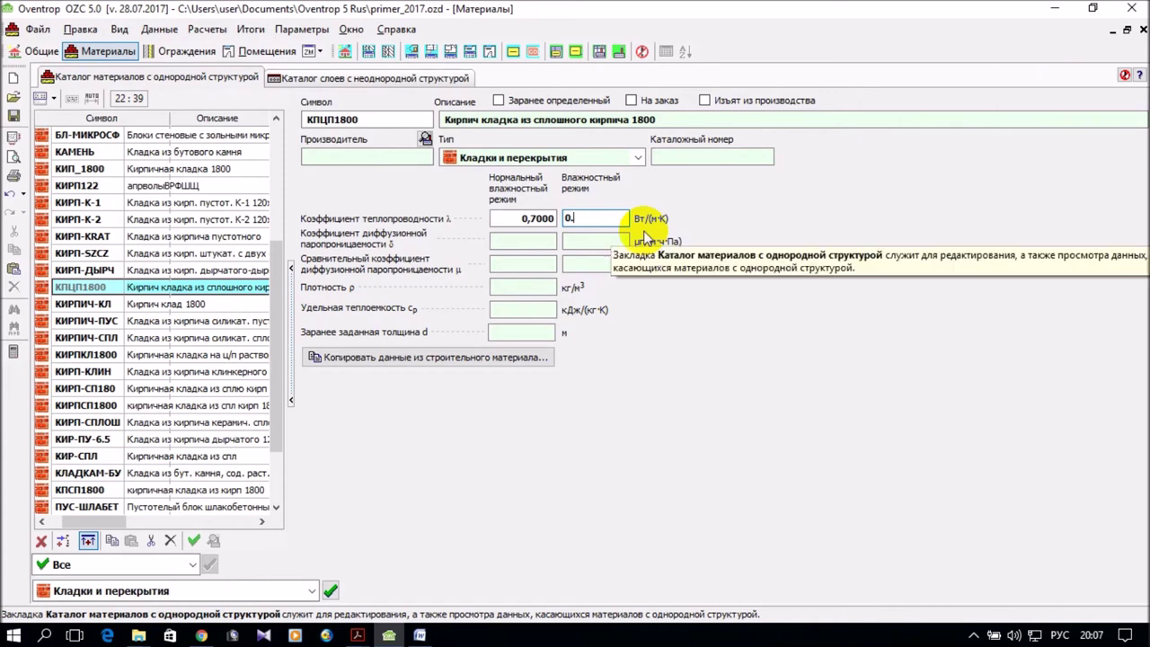
pyautogui.write('8')
# Step: Look up vapour permeability in row 180 in Adobe Acrobat Reader and, back in Oventrop OZC, set КПЦП1800's normal-regime δ to 0,11
pyautogui.click(538, 241)
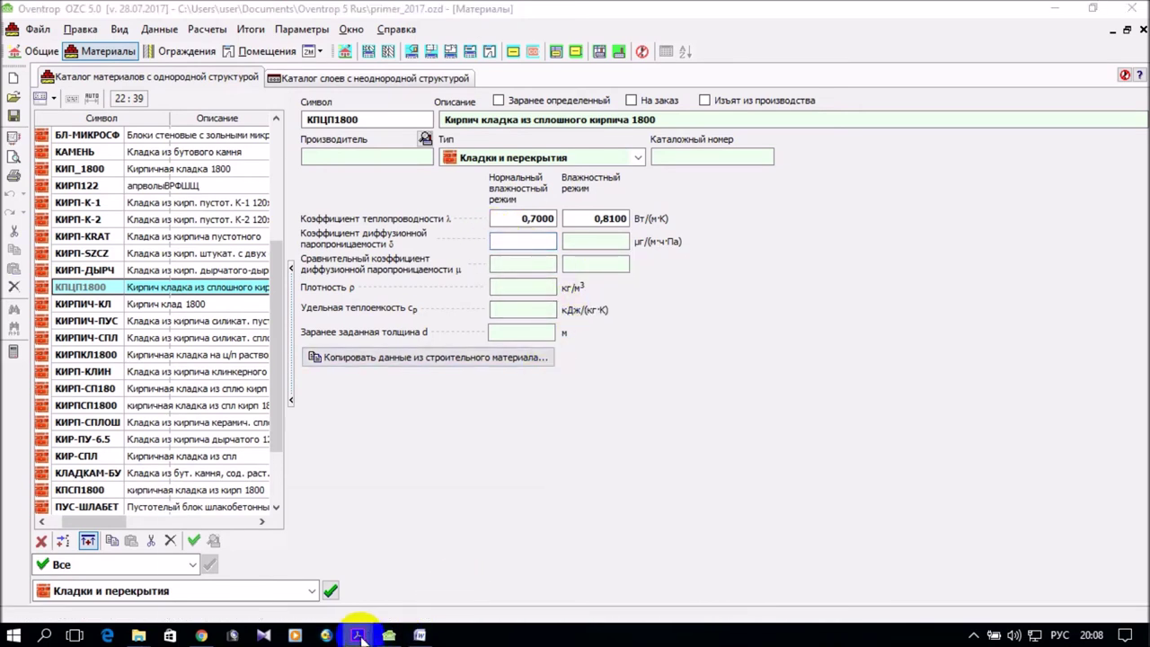
pyautogui.moveTo(357, 634)
pyautogui.click(443, 598)
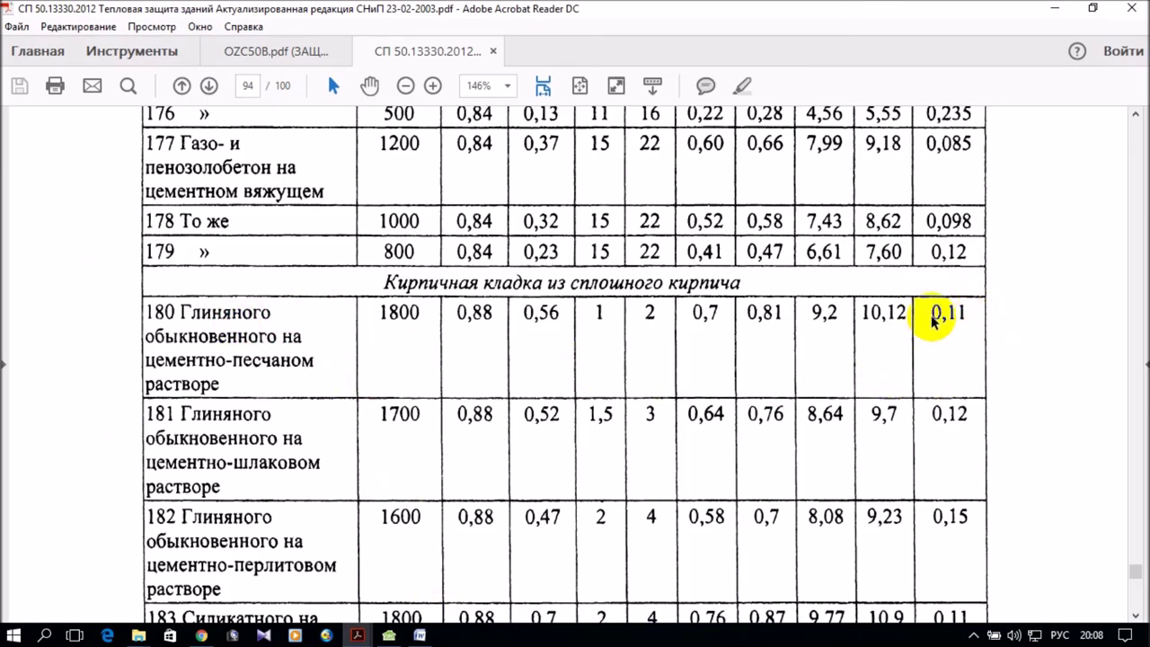
pyautogui.click(1055, 7)
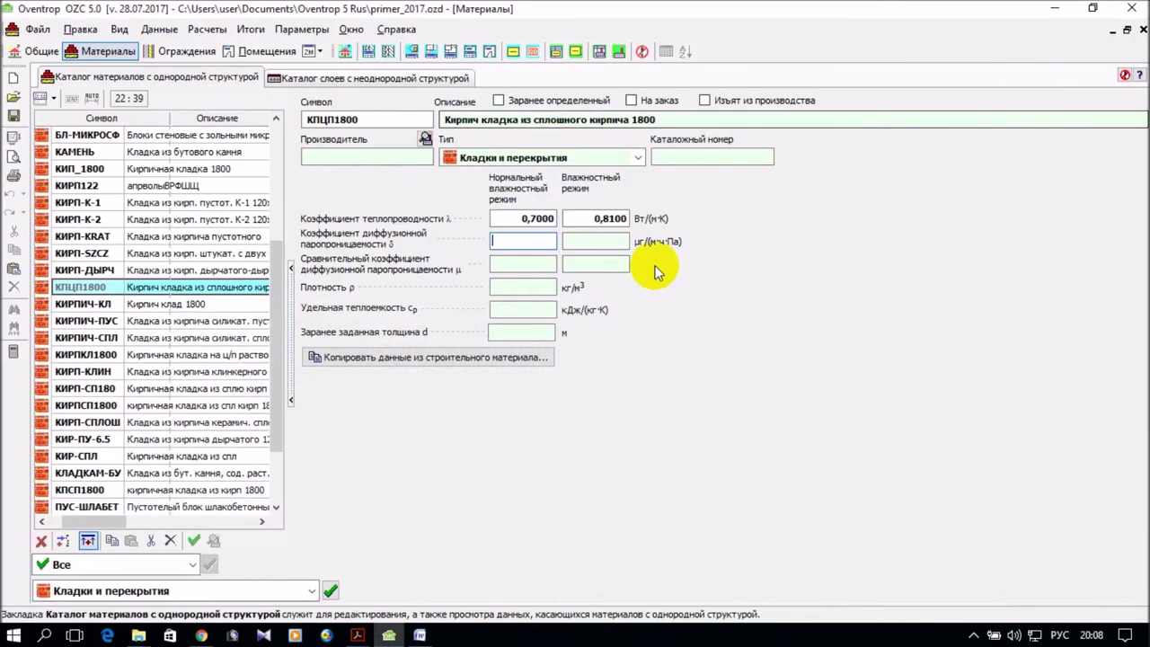
pyautogui.write('0.11')
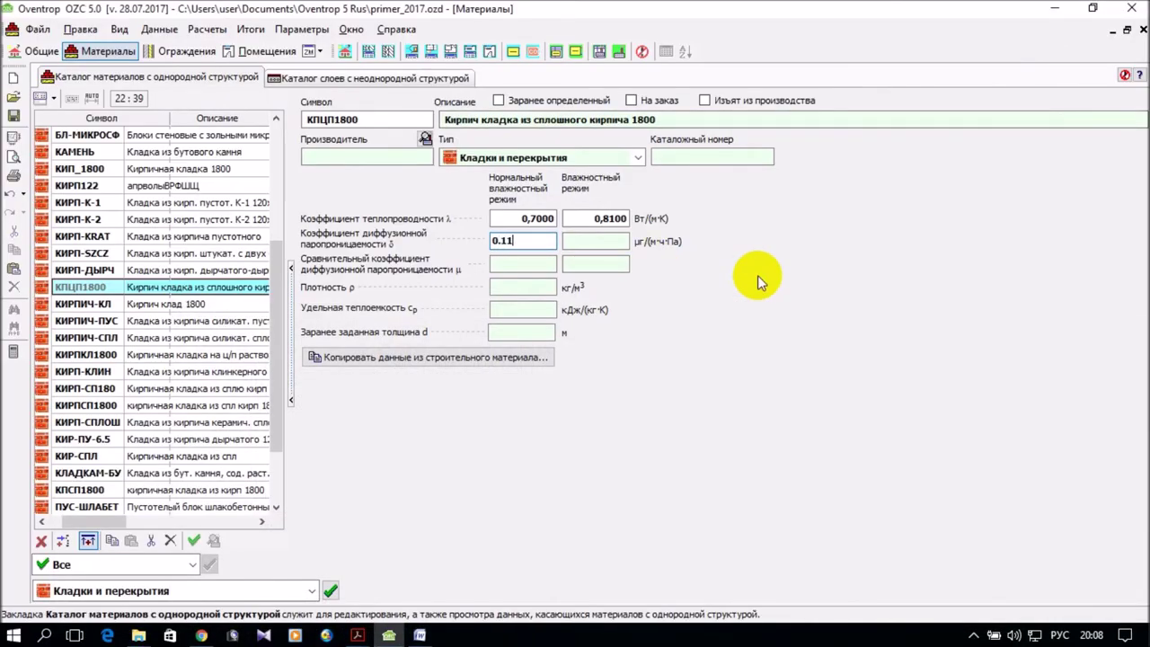
# Step: Set КПЦП1800's density ρ to 1800 кг/м³ and its specific heat capacity to 0,88 кДж/(кг·К)
pyautogui.click(509, 286)
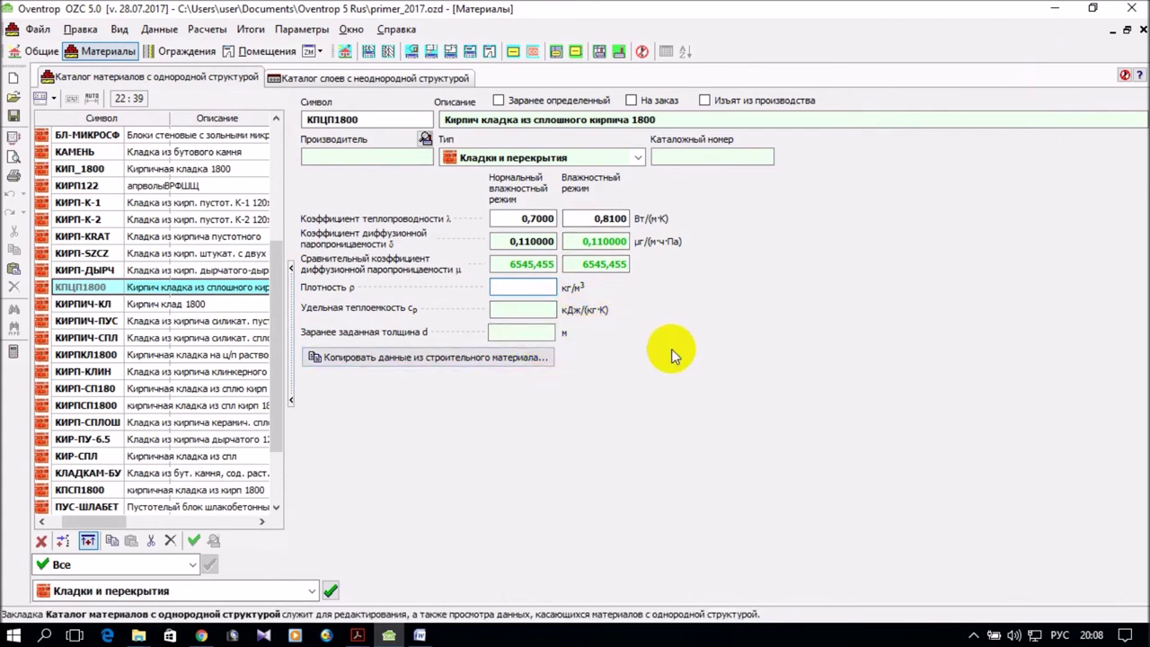
pyautogui.write('1800')
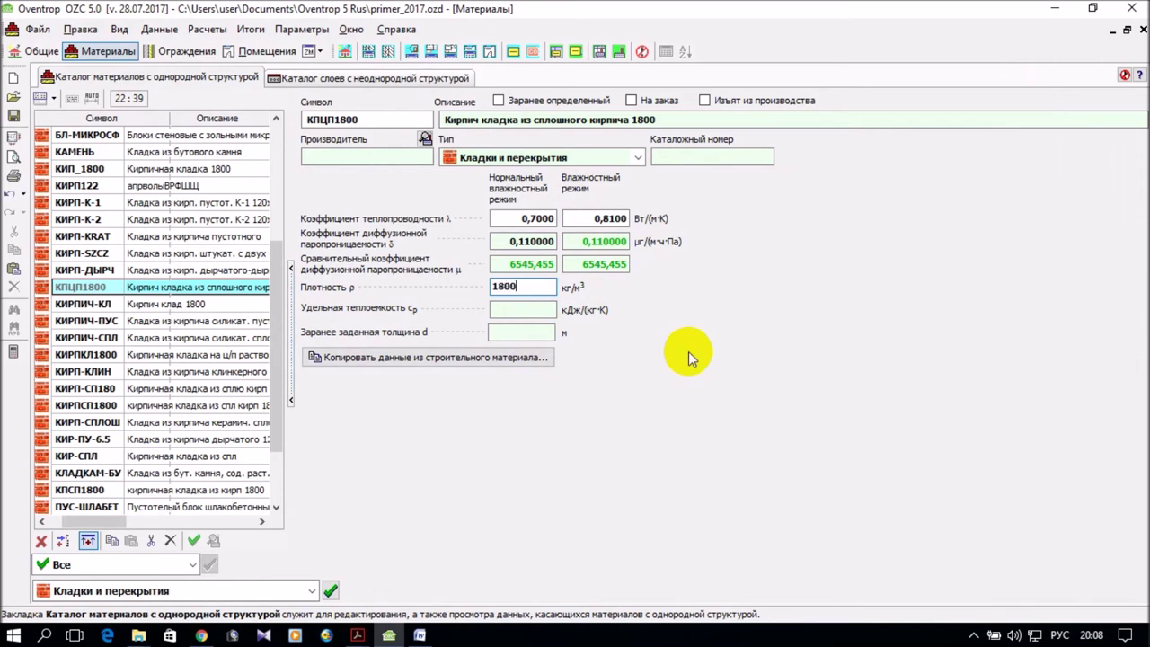
pyautogui.click(533, 310)
pyautogui.write('0')
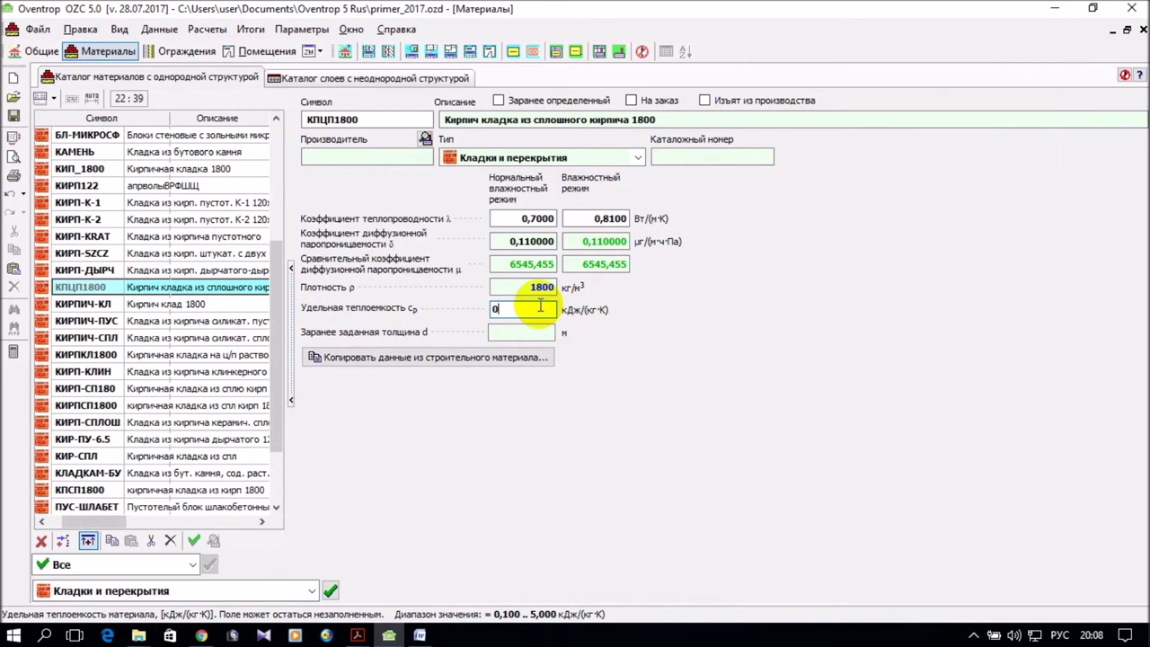
pyautogui.write(',')
# Step: Try a predefined thickness d of 0,25 м for КПЦП1800 and clear the field again
pyautogui.click(526, 332)
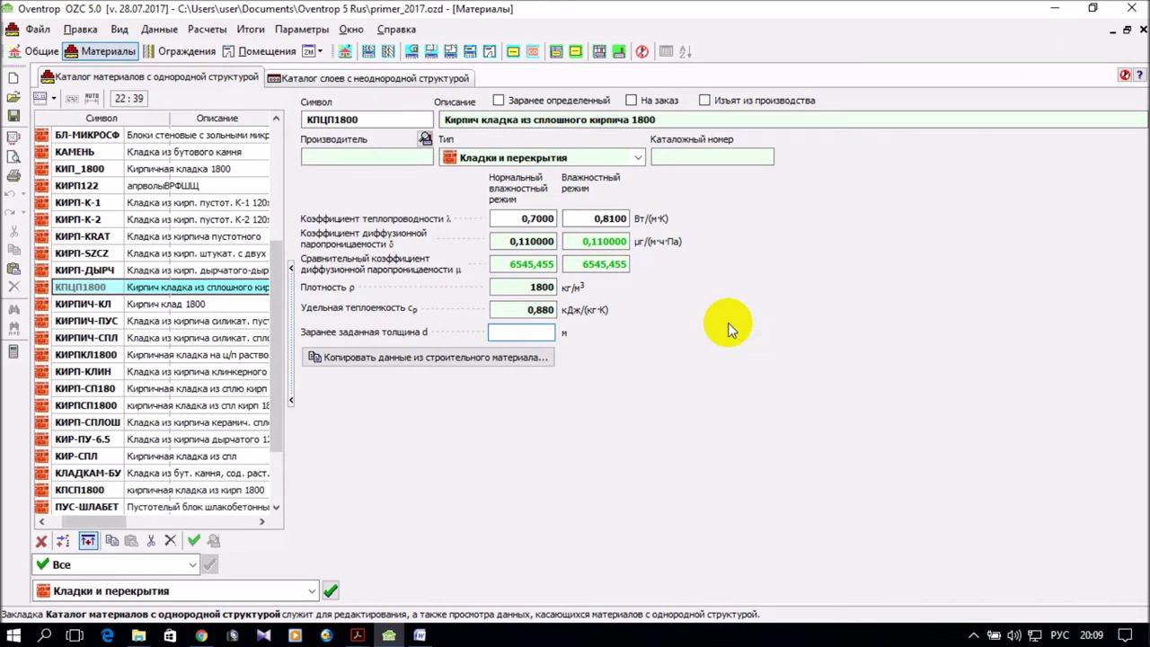
pyautogui.write('0.25')
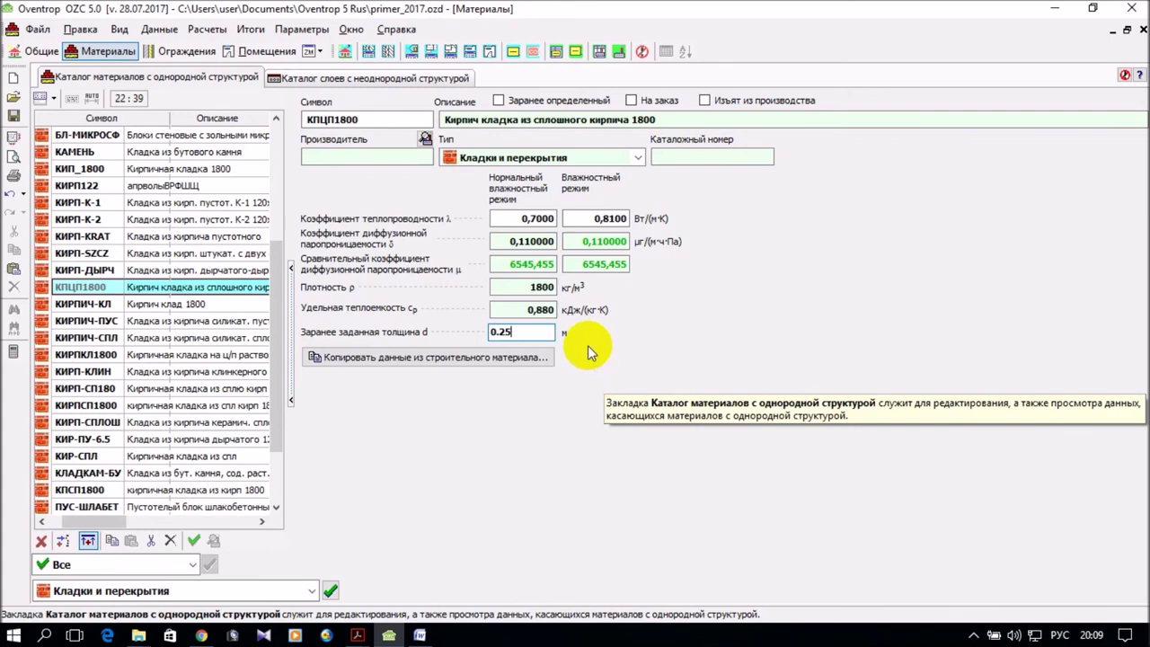
pyautogui.click(537, 309)
pyautogui.click(540, 332)
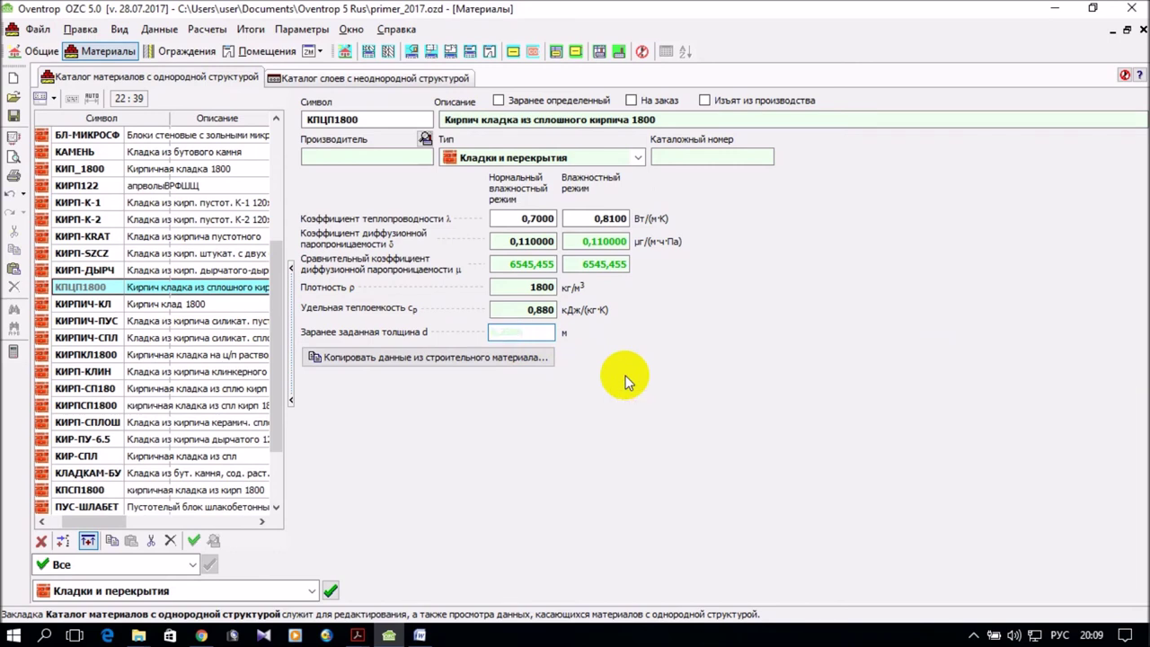
pyautogui.click(525, 309)
pyautogui.click(526, 309)
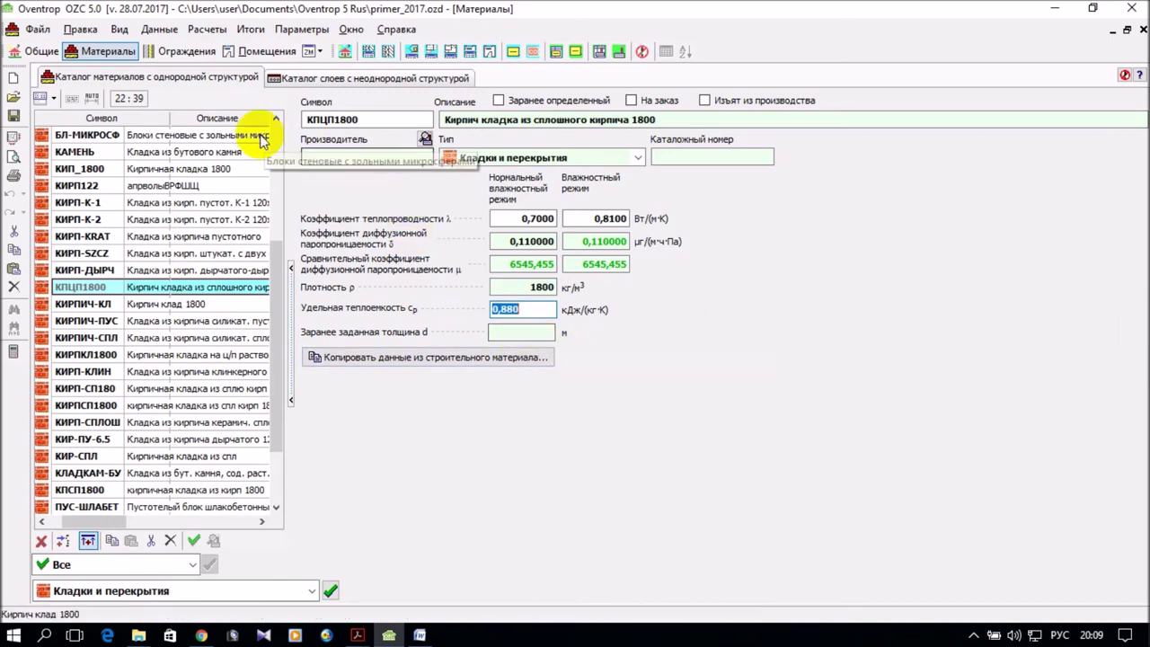
pyautogui.click(507, 330)
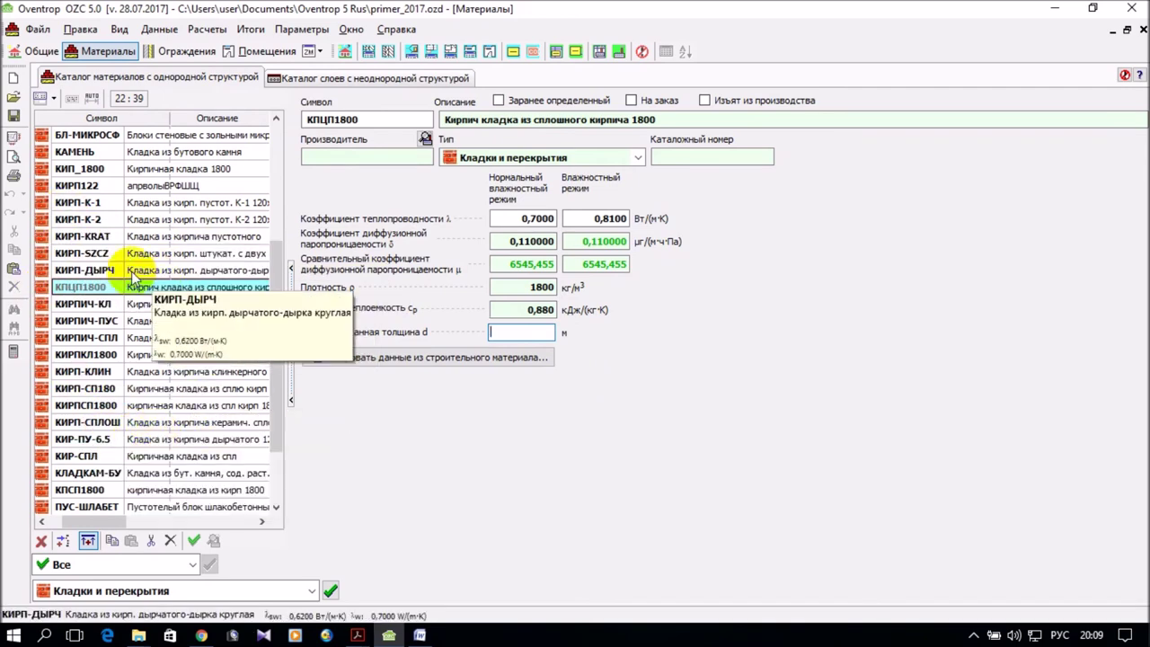
# Step: Examine the catalogue of layers with heterogeneous structure and the data of the reinforced concrete floor ПЕР-ЖБ-22
pyautogui.click(293, 79)
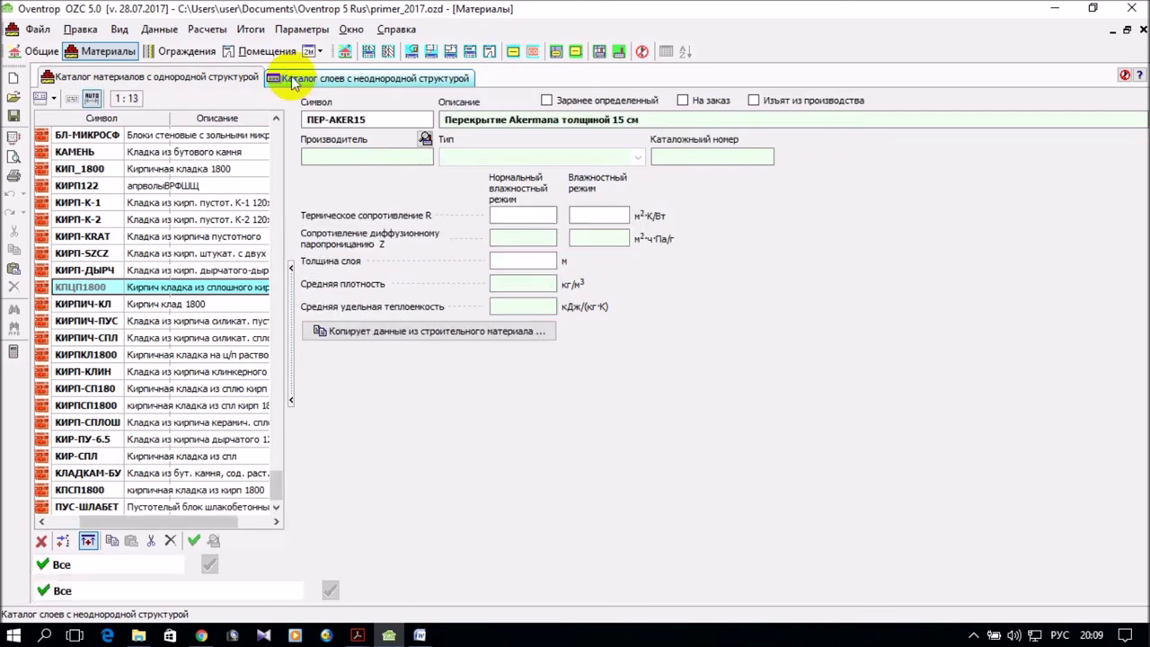
pyautogui.click(190, 521)
pyautogui.moveTo(190, 521); pyautogui.dragTo(115, 522)
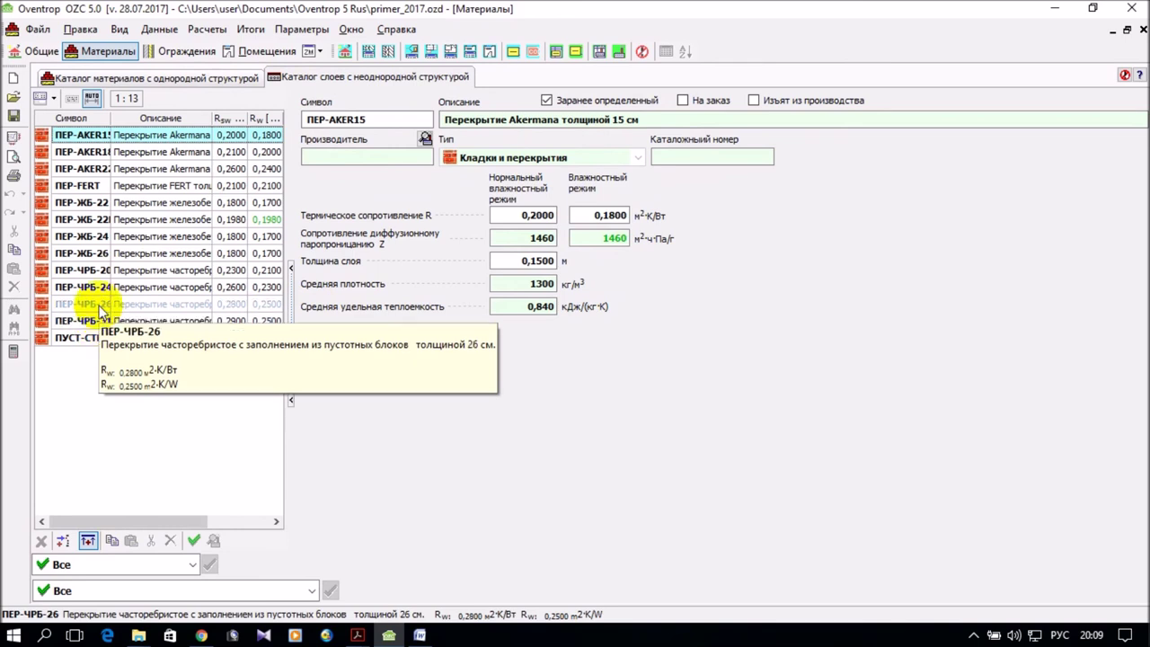
pyautogui.click(71, 204)
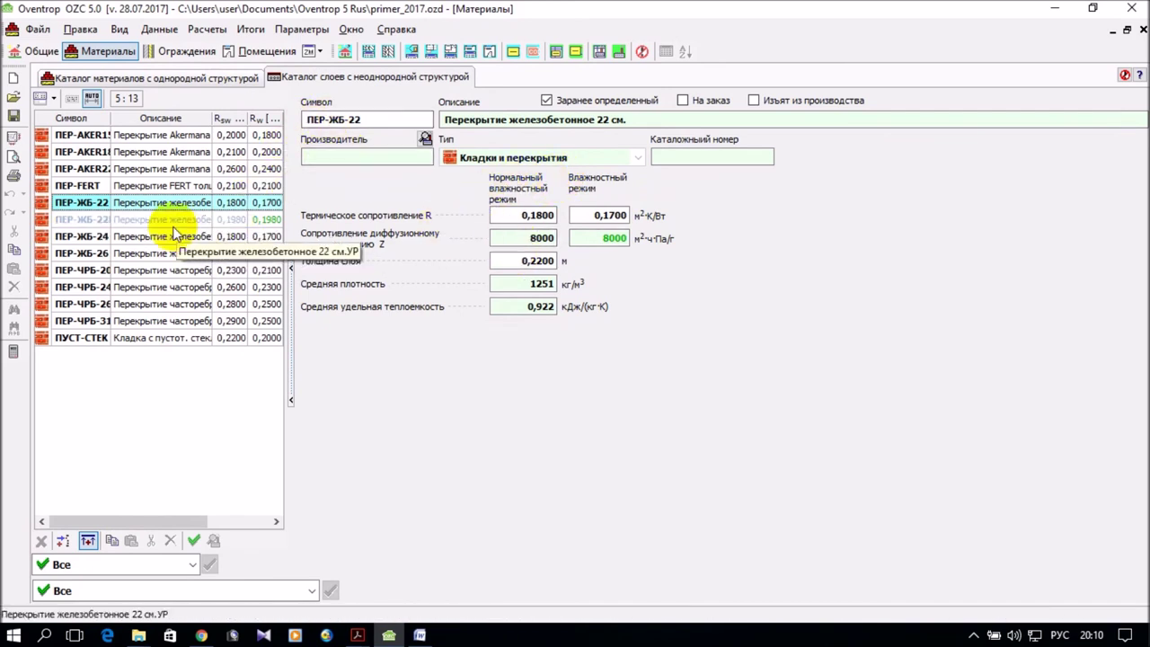
# Step: Insert a blank layer entry above ПЕР-ЖБ-22 in the heterogeneous structure catalogue and delete it again
pyautogui.click(64, 542)
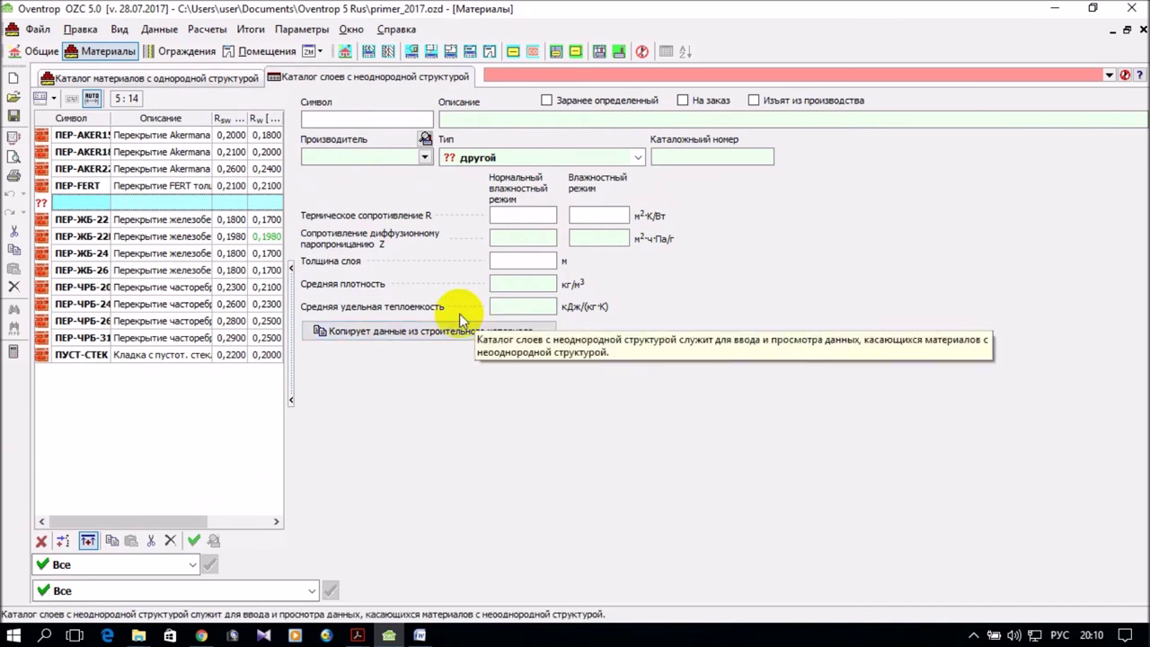
pyautogui.click(170, 540)
pyautogui.click(595, 347)
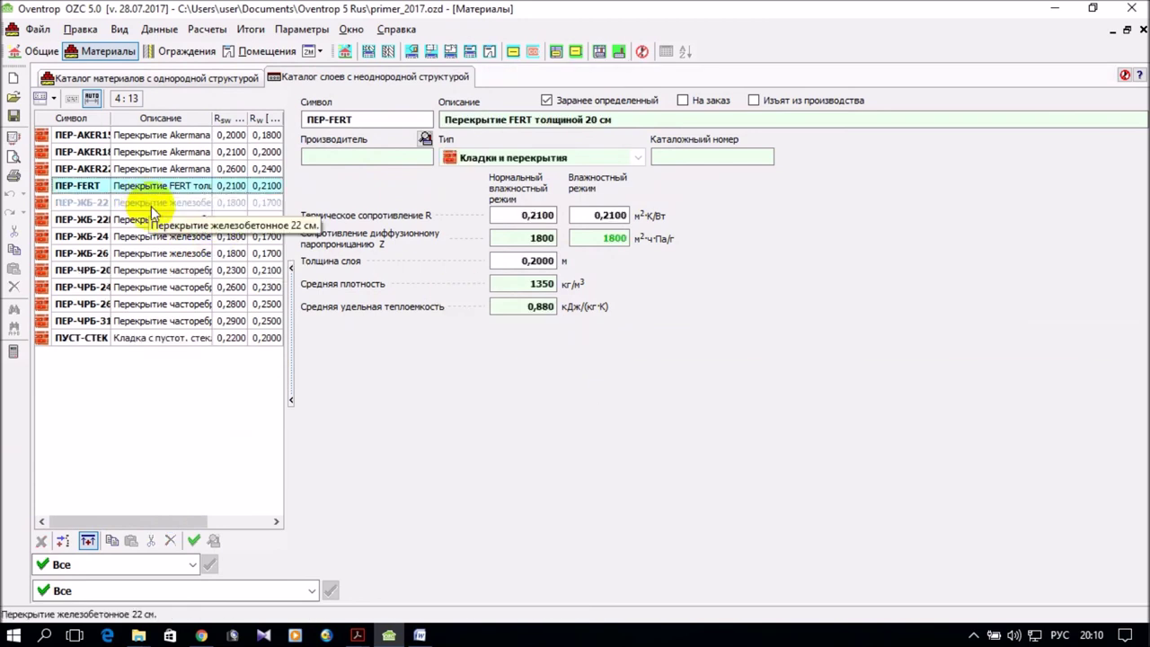
# Step: Save the project data and return to the catalogue of materials with homogeneous structure
pyautogui.click(13, 116)
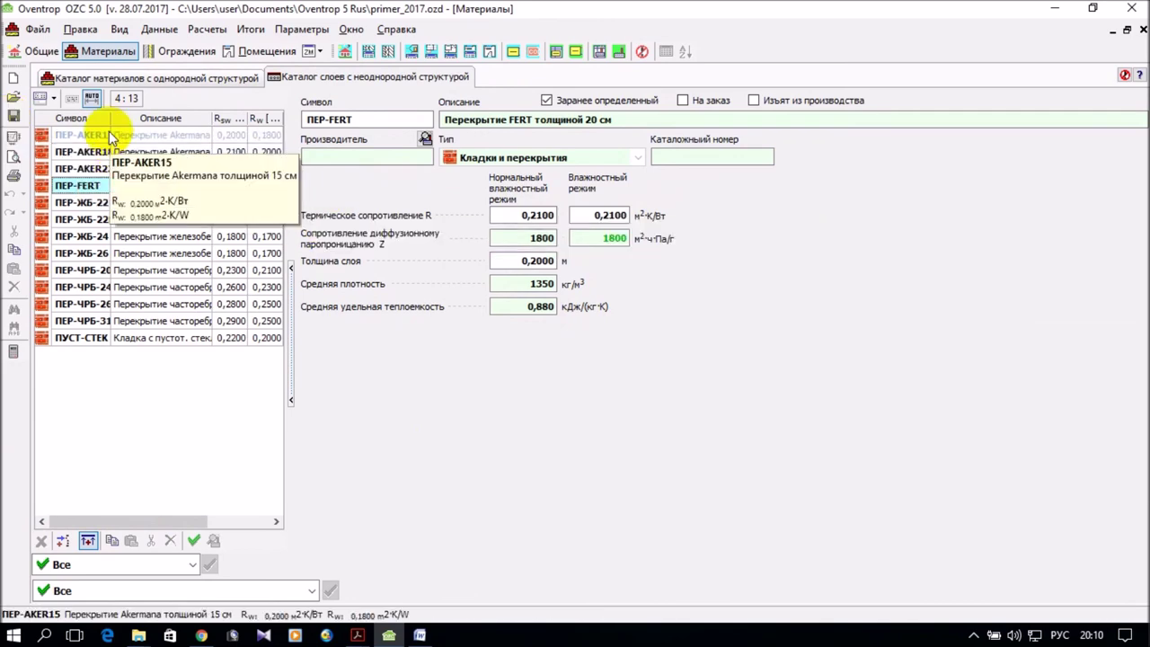
pyautogui.click(139, 79)
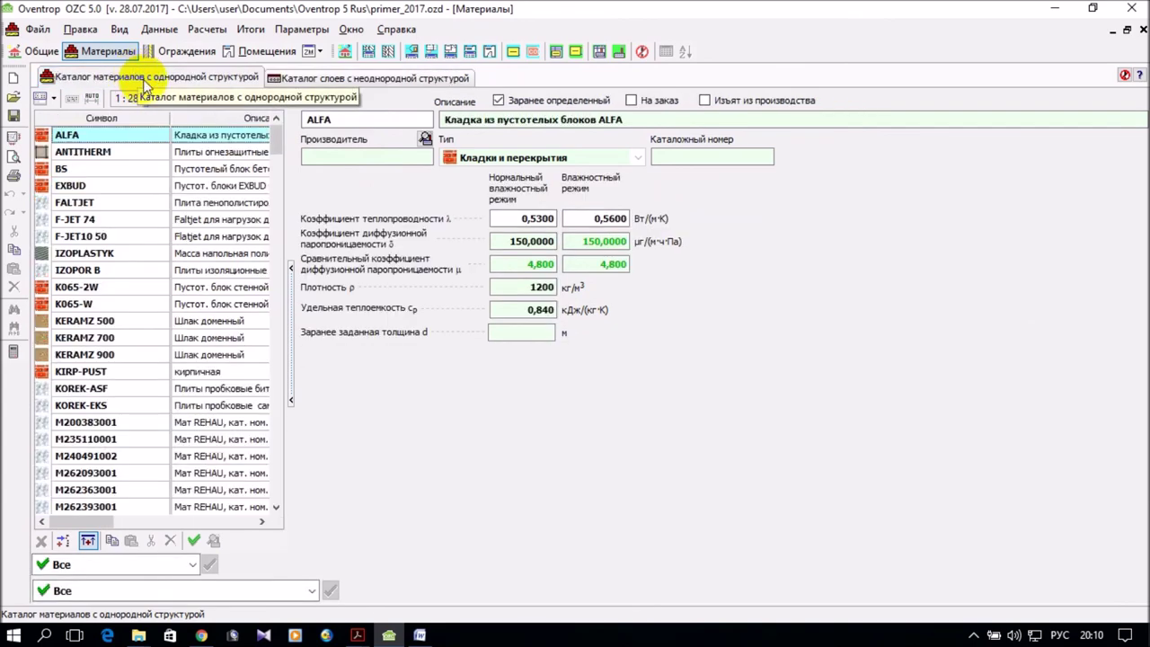